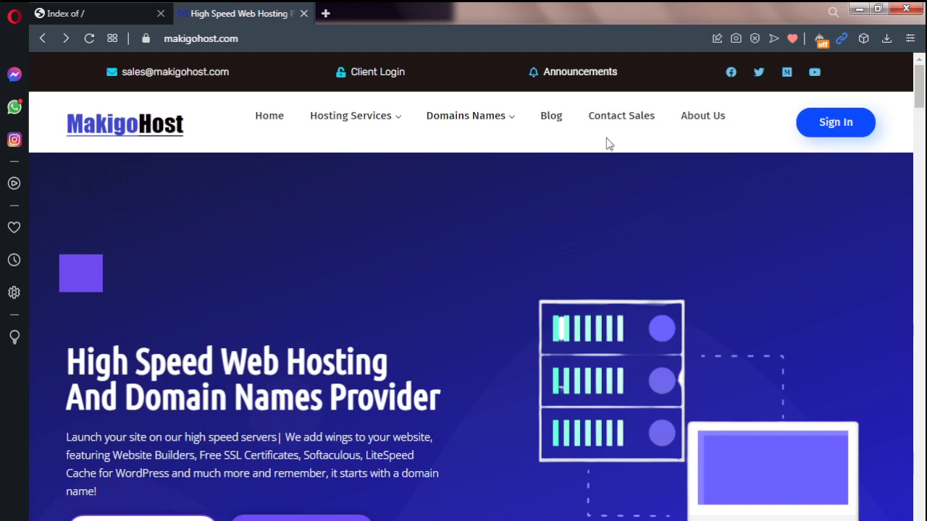
# Step: Sign in to the MakigoHost client area and open cPanel for the STANDARD hosting service on nsolotech.ml
pyautogui.click(837, 134)
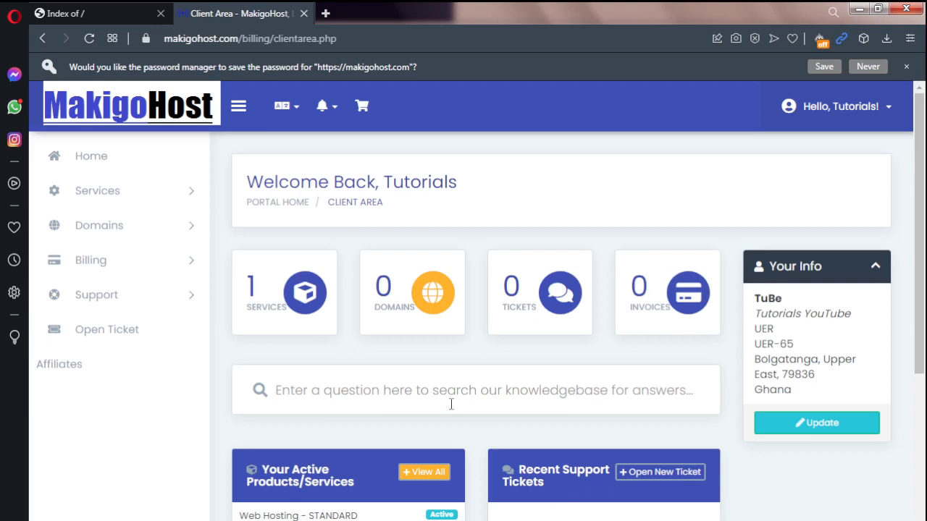
pyautogui.click(276, 304)
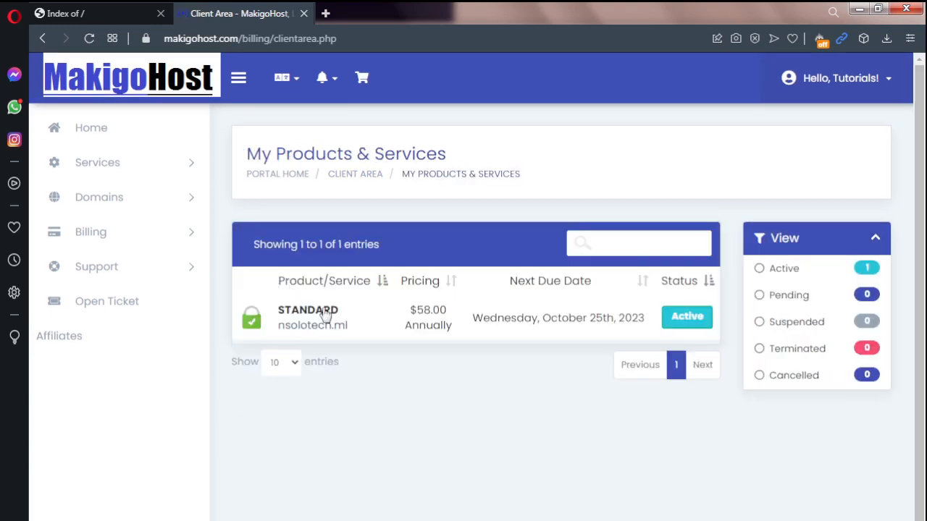
pyautogui.click(322, 315)
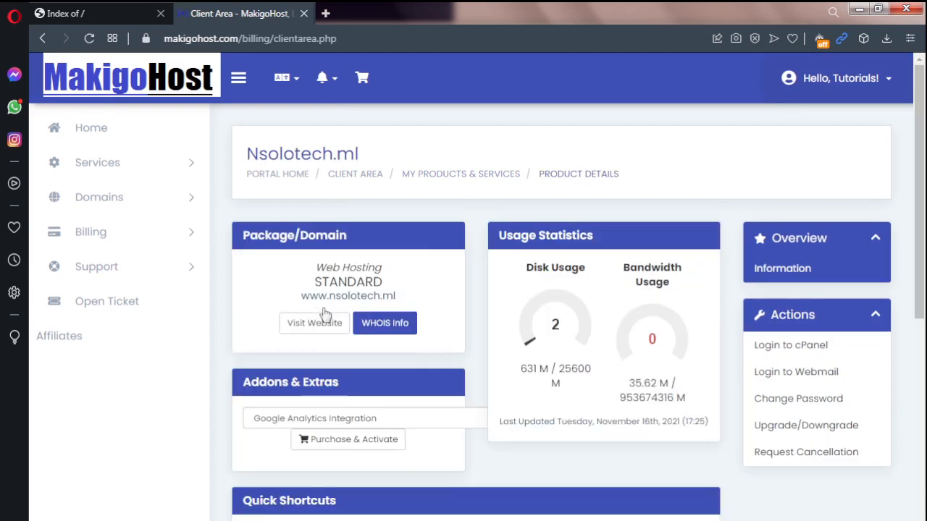
pyautogui.click(787, 345)
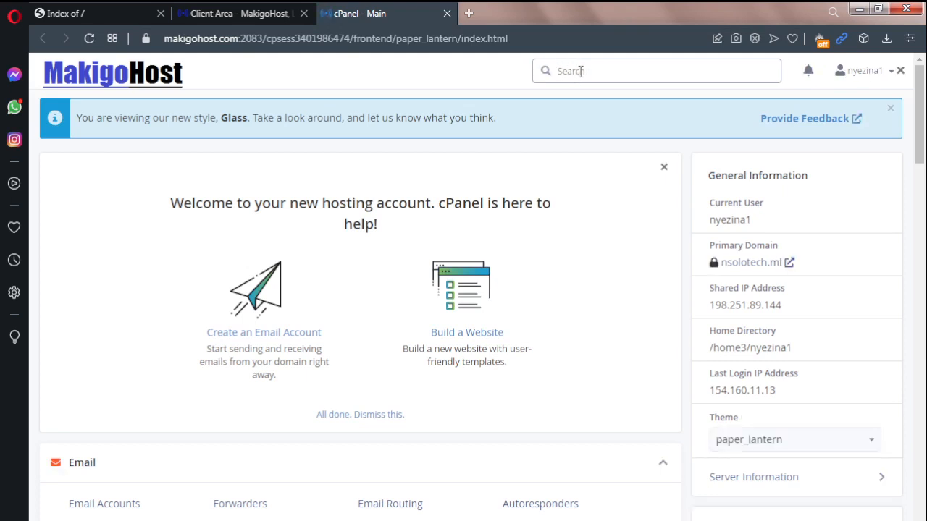
# Step: Search cPanel for "soft", open Softaculous Apps Installer and start a WordPress installation
pyautogui.write('soft')
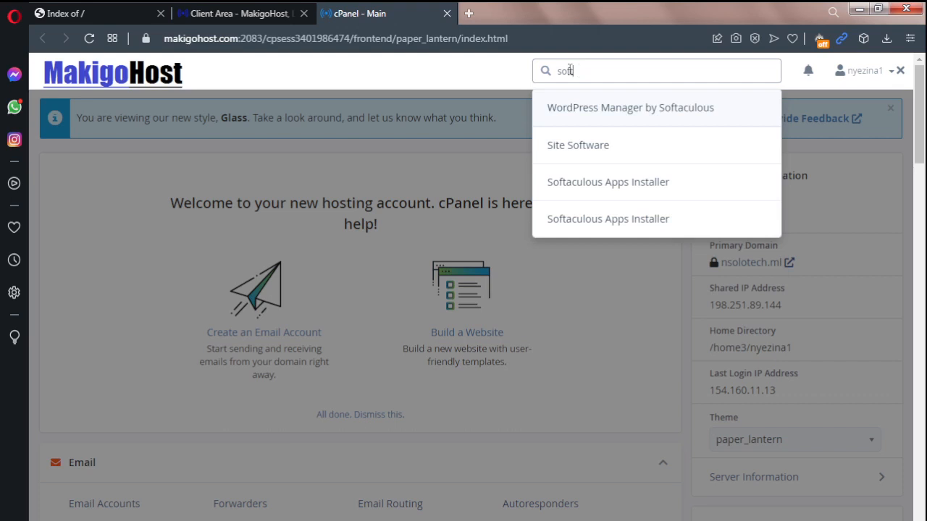
pyautogui.click(621, 190)
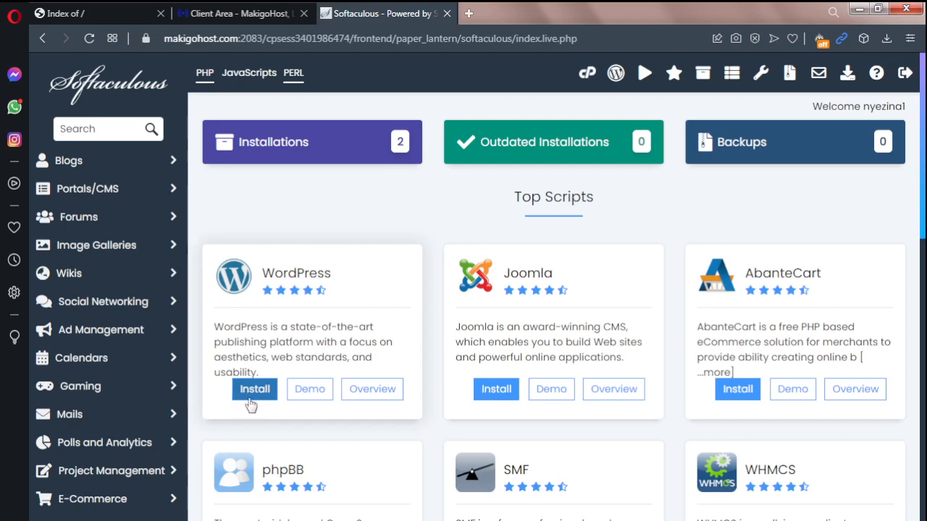
pyautogui.click(244, 403)
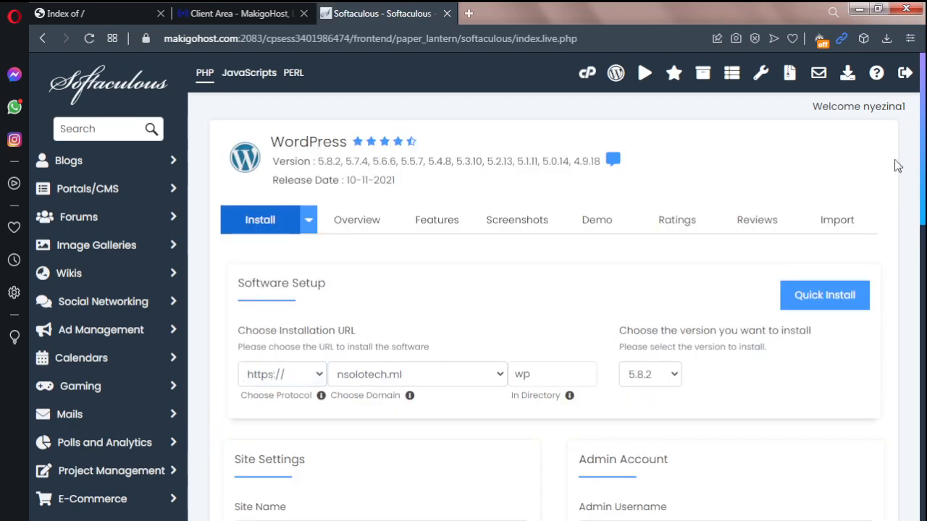
pyautogui.scroll(-1, 556, 290)
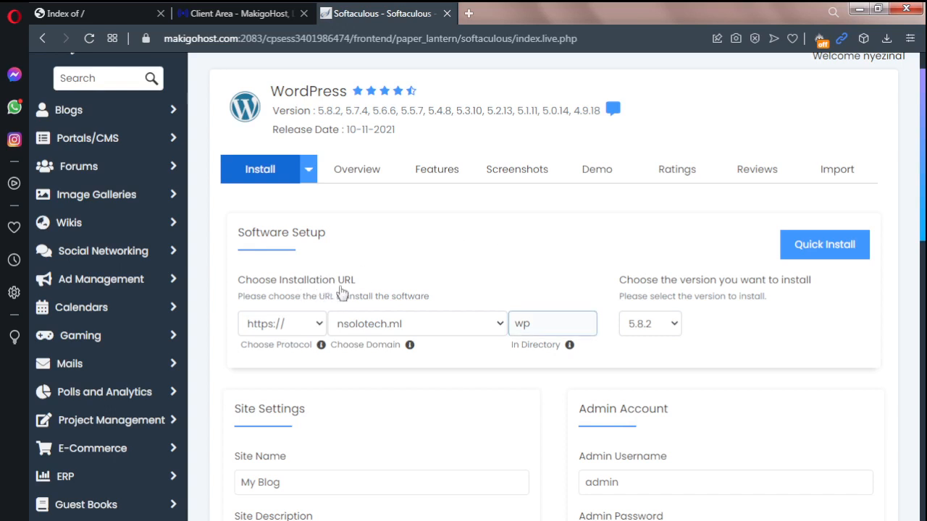
pyautogui.click(289, 332)
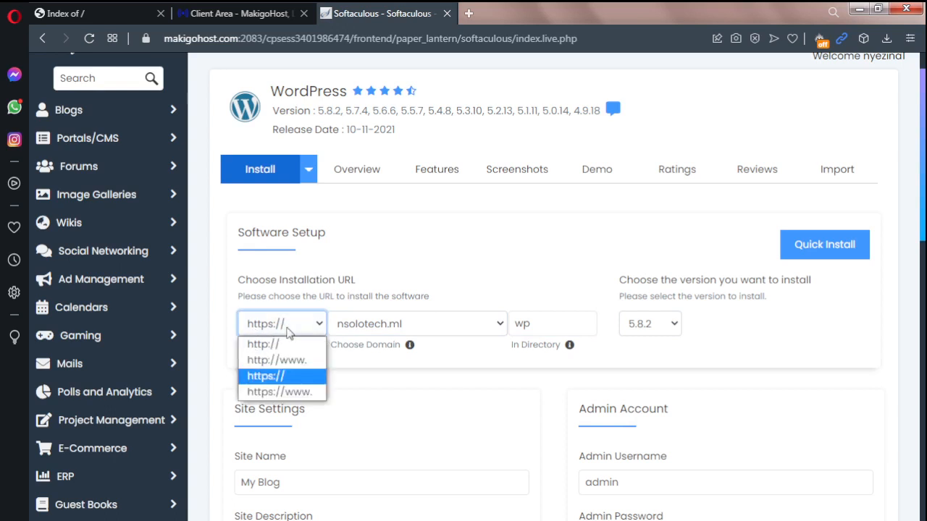
pyautogui.click(282, 378)
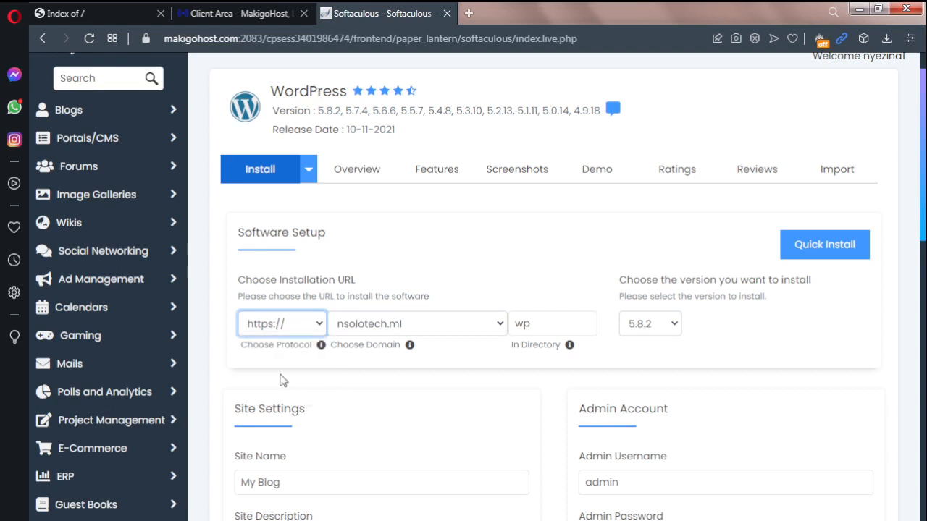
pyautogui.click(419, 326)
pyautogui.click(419, 326)
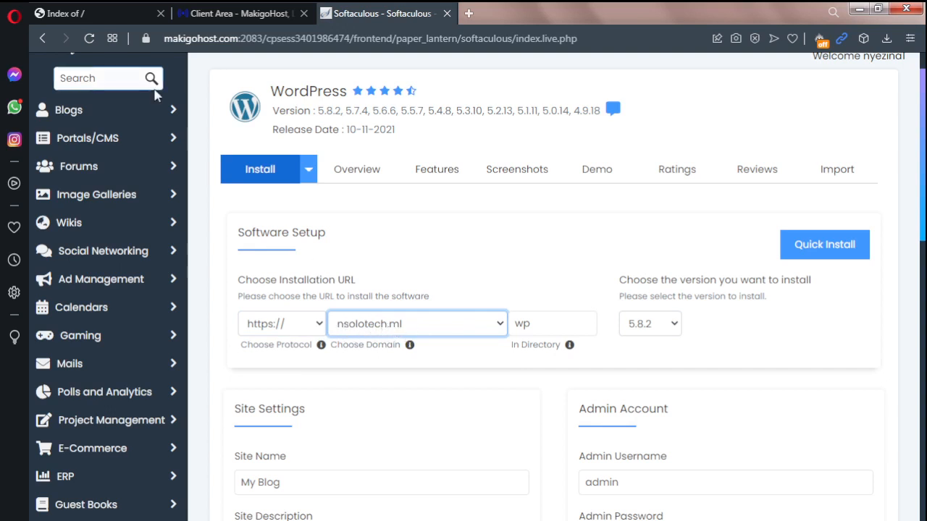
pyautogui.click(120, 15)
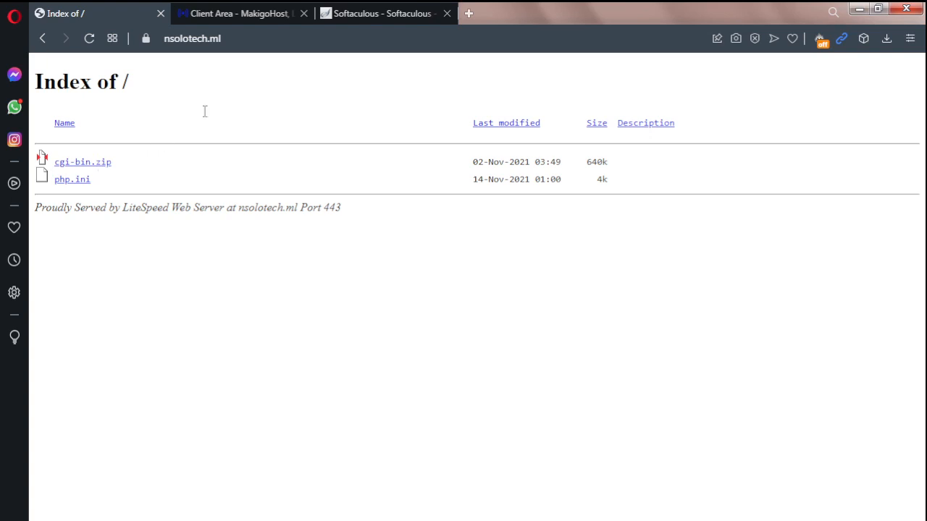
pyautogui.click(379, 14)
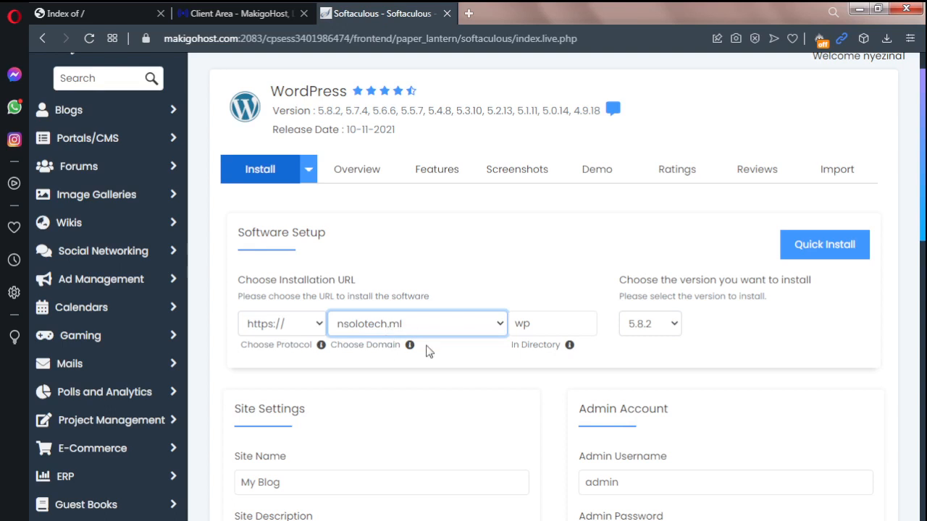
# Step: Clear the installation directory so WordPress installs in the root of the domain
pyautogui.click(548, 323)
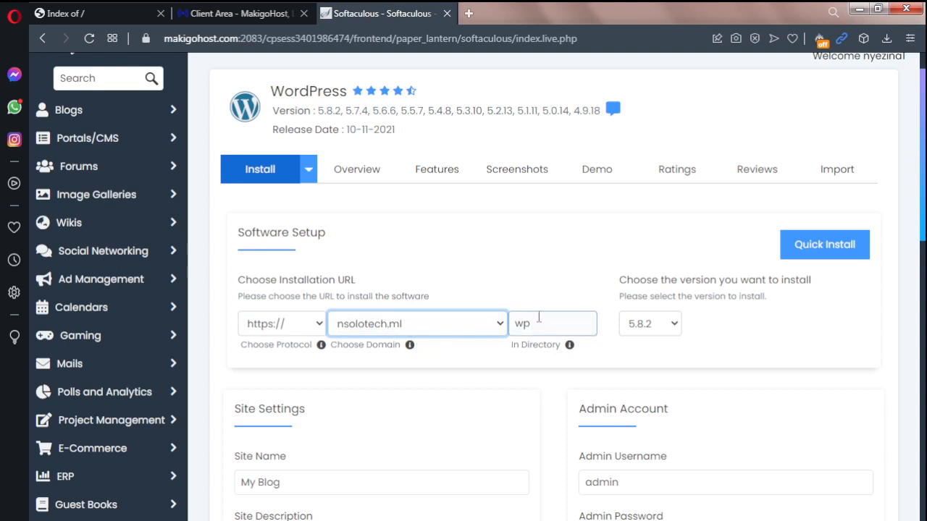
pyautogui.moveTo(538, 324); pyautogui.dragTo(513, 324)
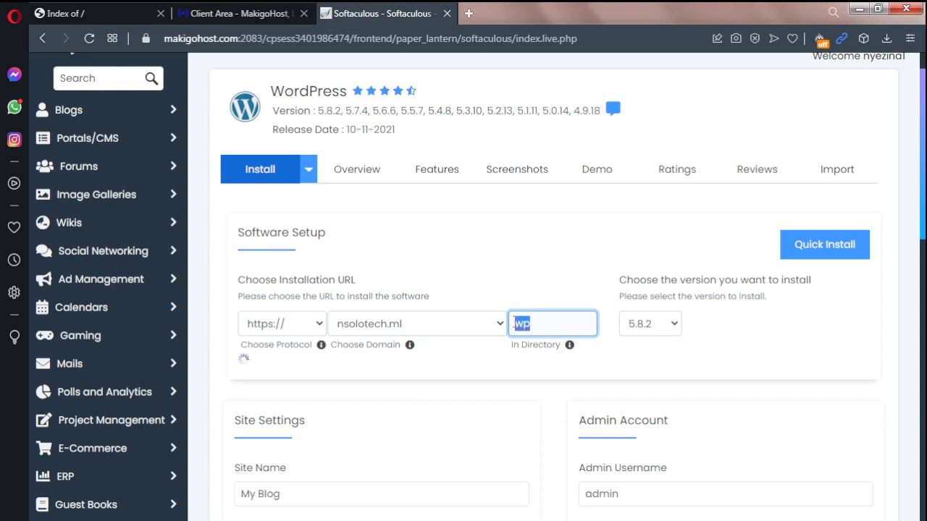
pyautogui.press('BackSpace')
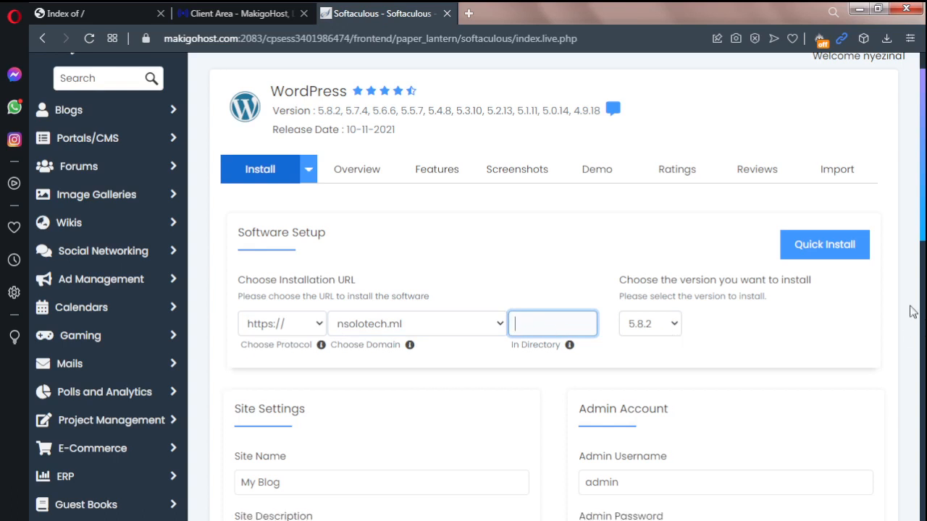
# Step: Set the site name of the WordPress installation to Tutorials
pyautogui.scroll(-2, 914, 313)
pyautogui.scroll(-2, 914, 312)
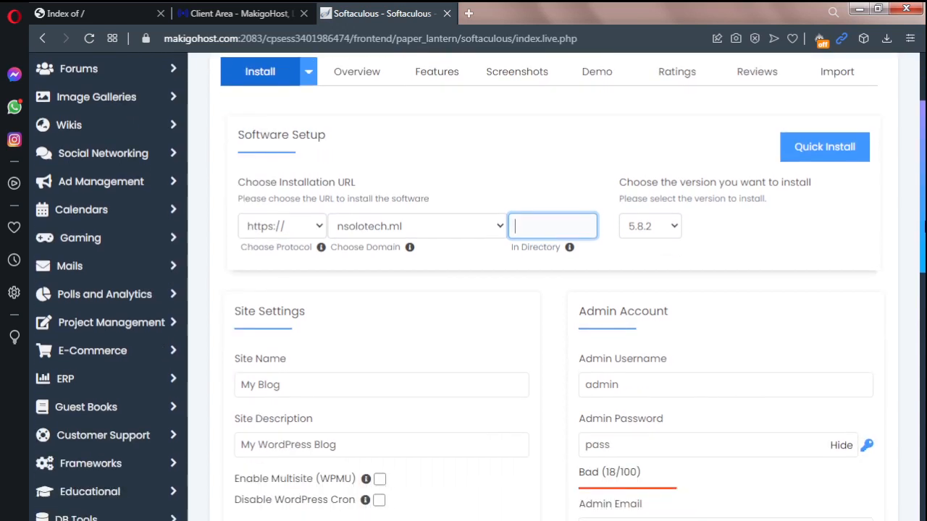
pyautogui.scroll(-1, 914, 312)
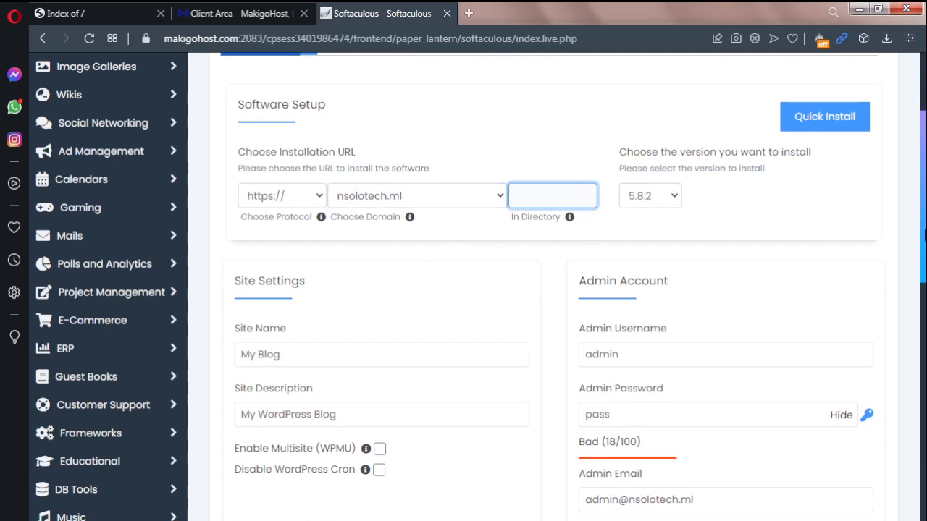
pyautogui.scroll(-1, 918, 265)
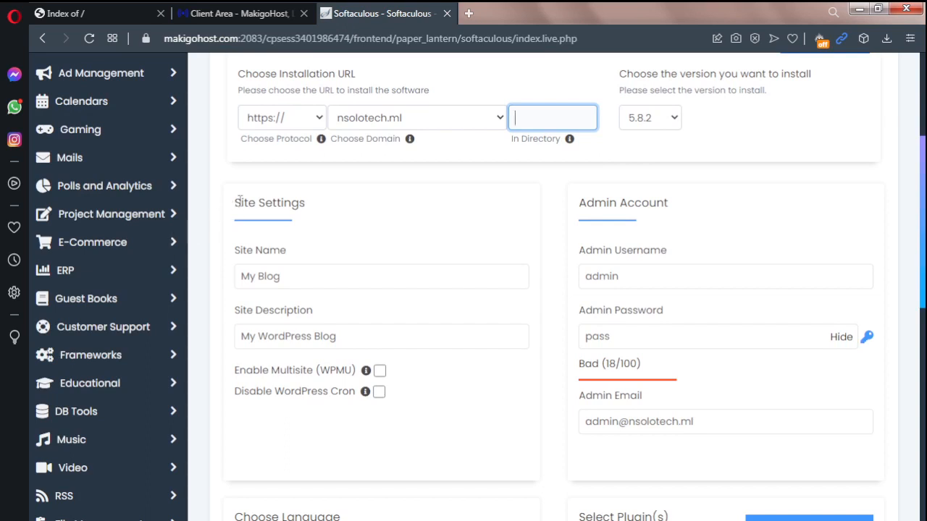
pyautogui.click(285, 279)
pyautogui.moveTo(284, 279); pyautogui.dragTo(244, 279)
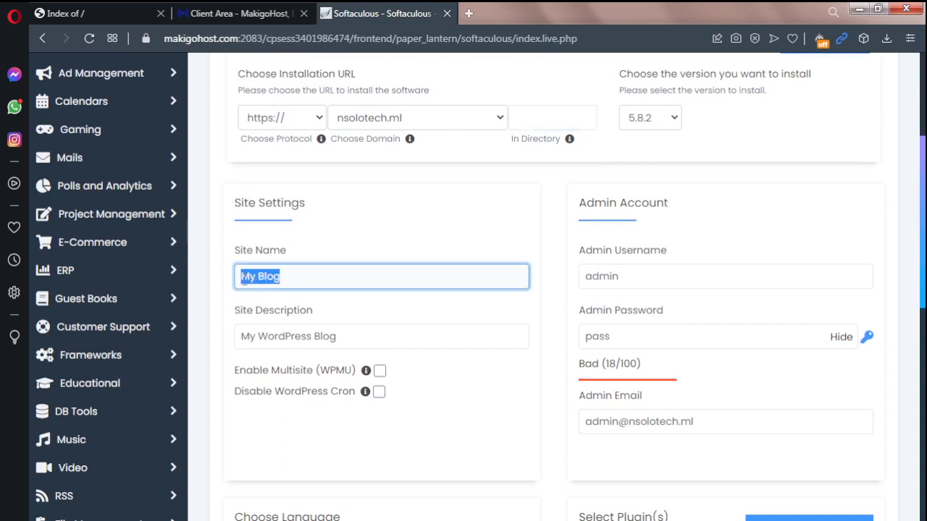
pyautogui.click(244, 280)
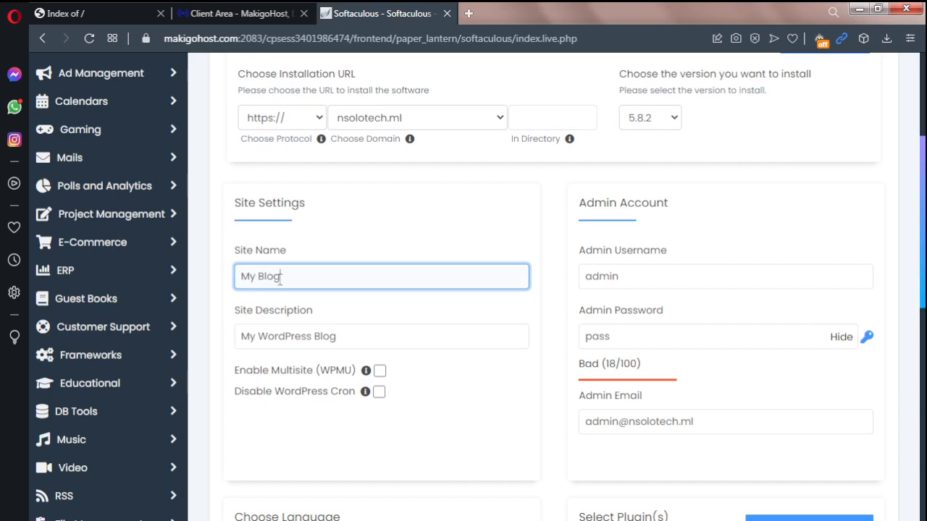
pyautogui.moveTo(280, 280); pyautogui.dragTo(243, 282)
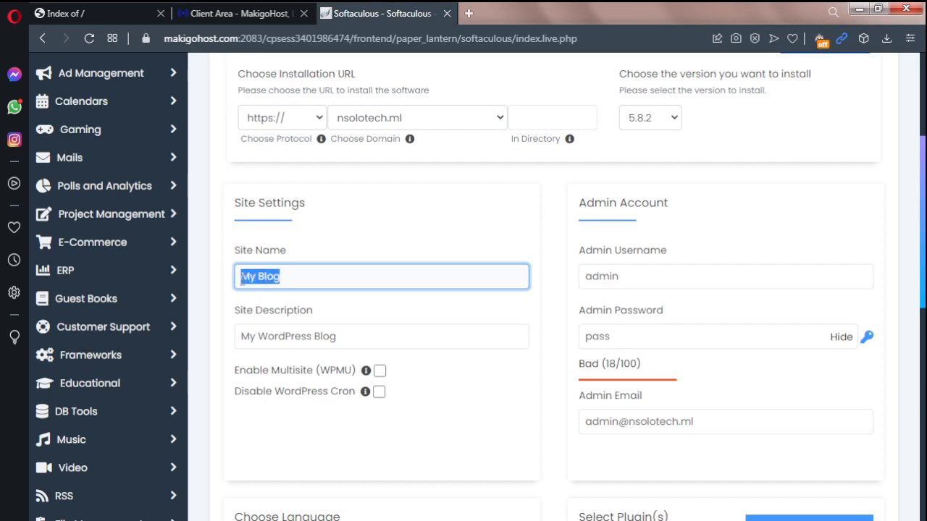
pyautogui.write('Tutorials')
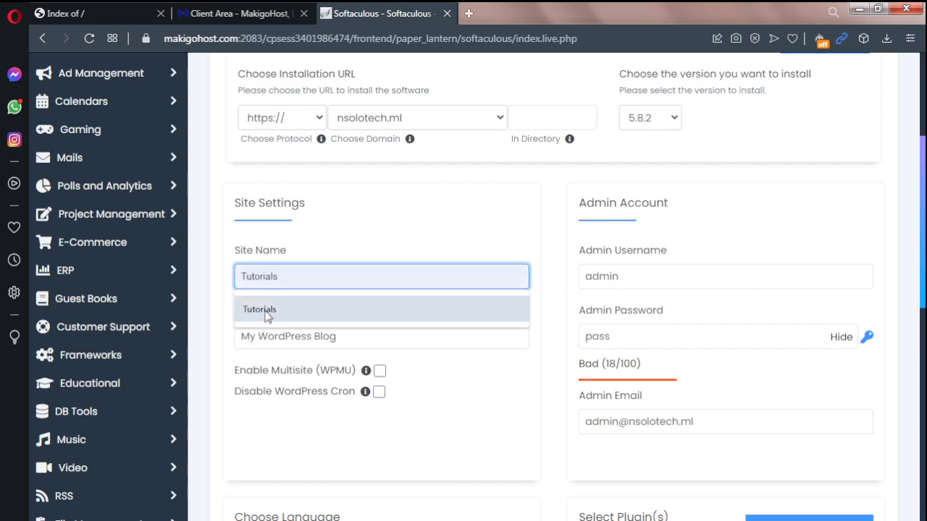
pyautogui.click(265, 312)
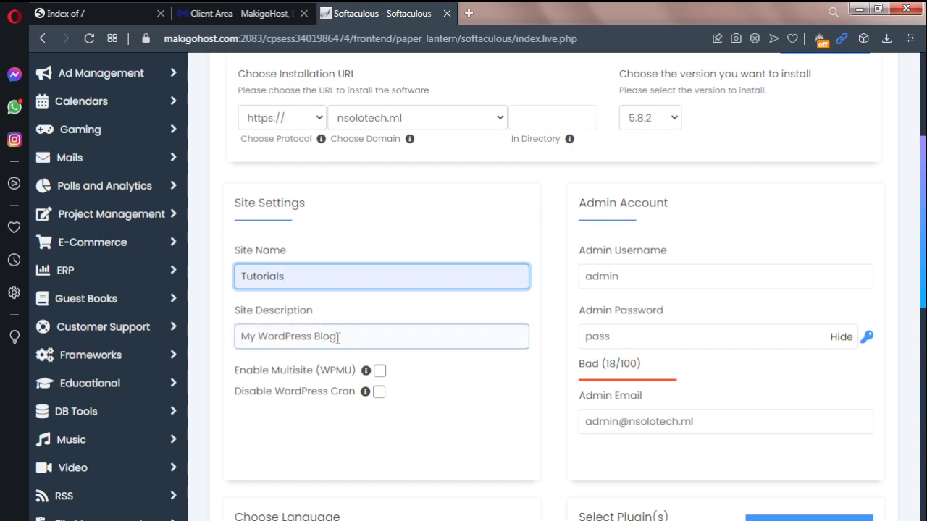
# Step: Replace the site description with "This is for test"
pyautogui.moveTo(339, 338); pyautogui.dragTo(241, 337)
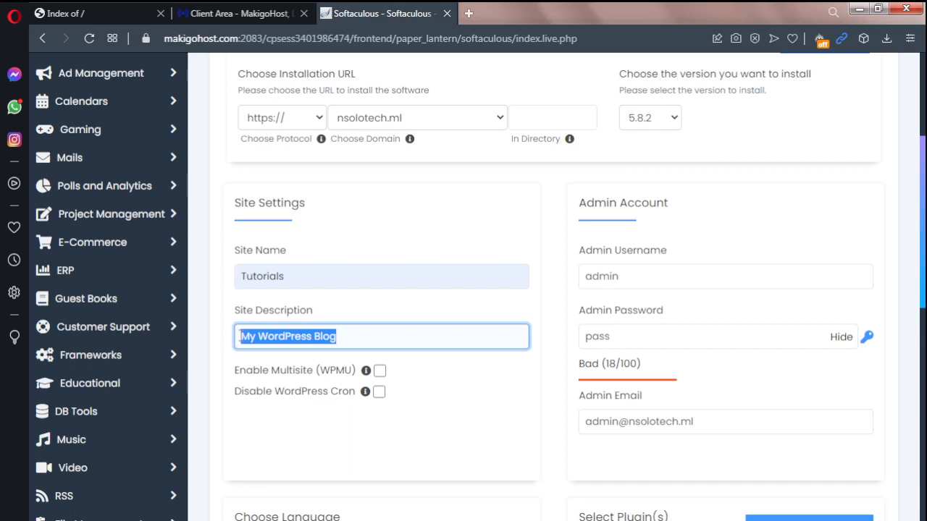
pyautogui.write('This')
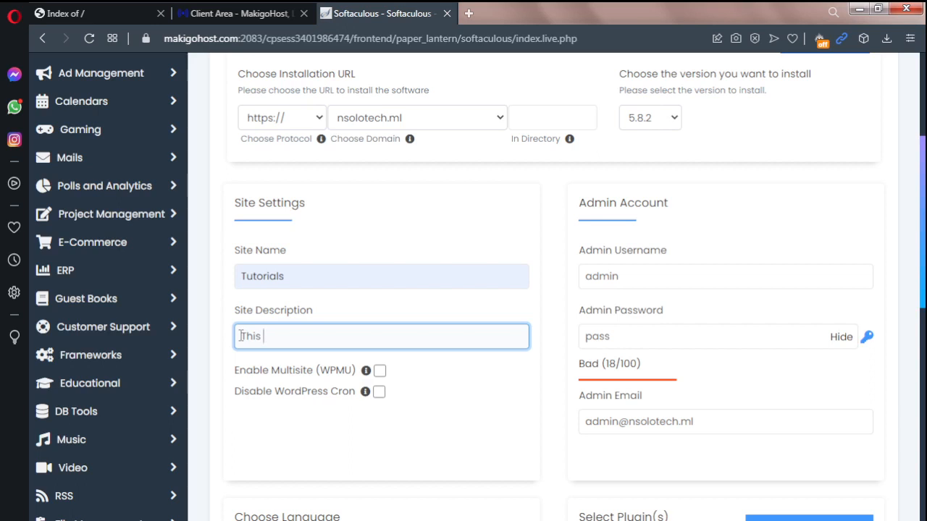
pyautogui.write('is  for  test')
# Step: Set the admin username of the WordPress account to soloadmin
pyautogui.moveTo(923, 226)
pyautogui.mouseDown()
pyautogui.moveTo(923, 265)
pyautogui.moveTo(922, 233)
pyautogui.mouseUp()
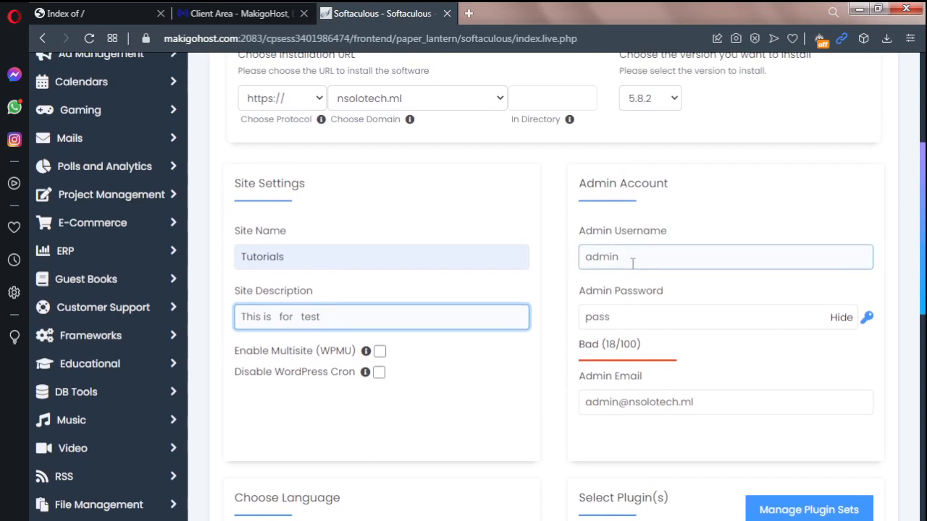
pyautogui.moveTo(628, 258); pyautogui.dragTo(581, 257)
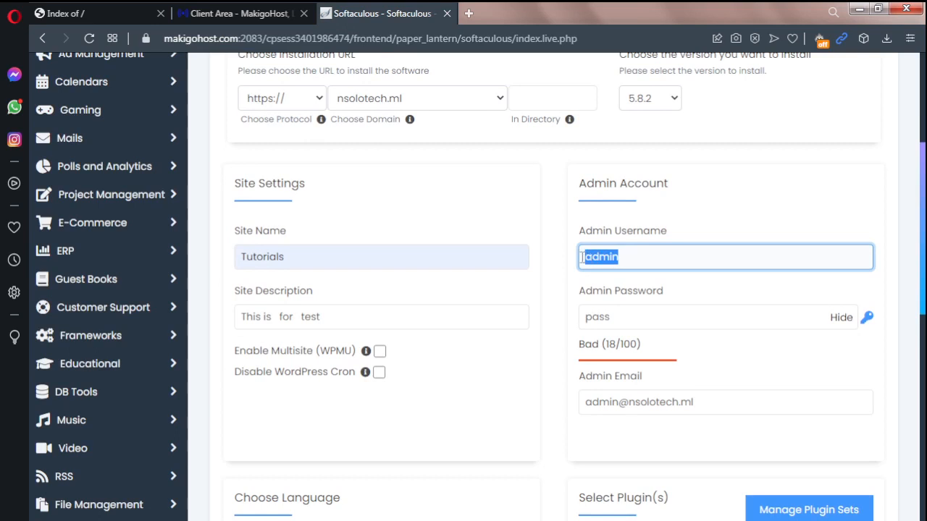
pyautogui.press('BackSpace')
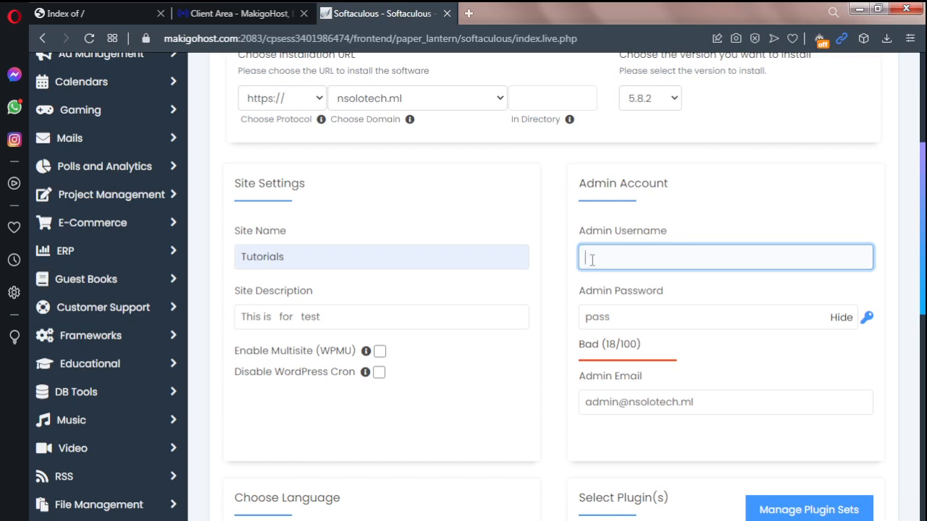
pyautogui.write('soloadmin')
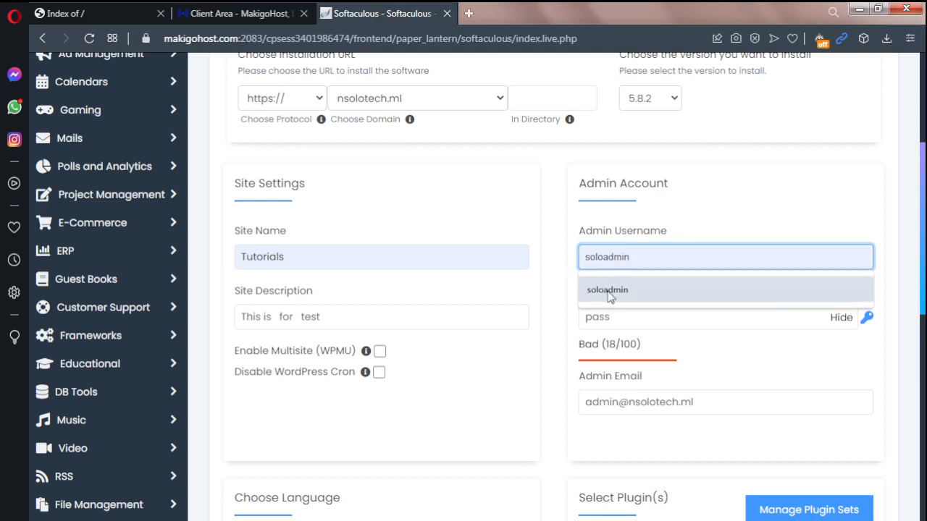
pyautogui.click(607, 290)
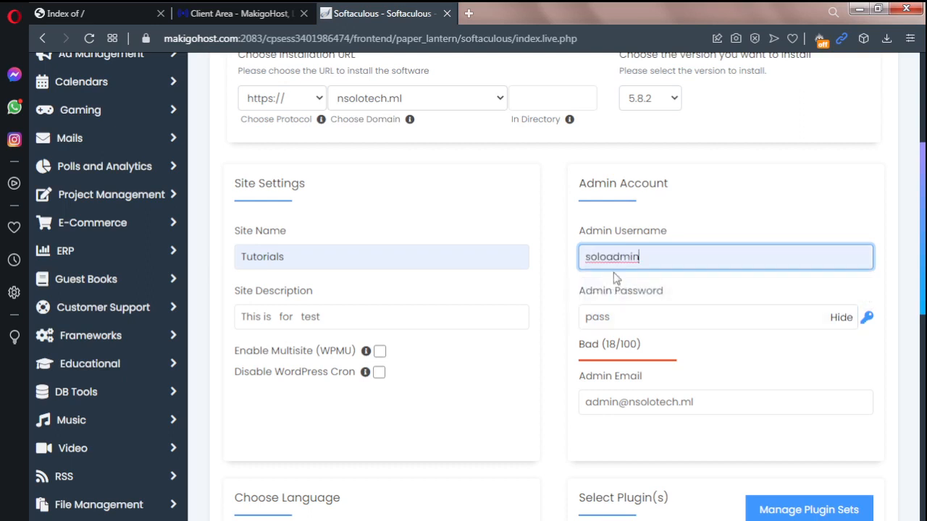
pyautogui.click(615, 316)
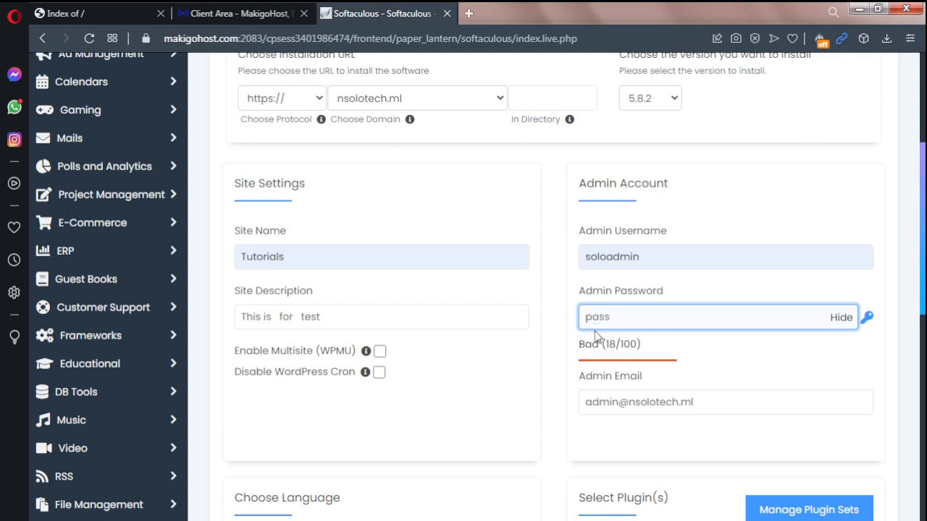
pyautogui.moveTo(924, 209); pyautogui.dragTo(925, 255)
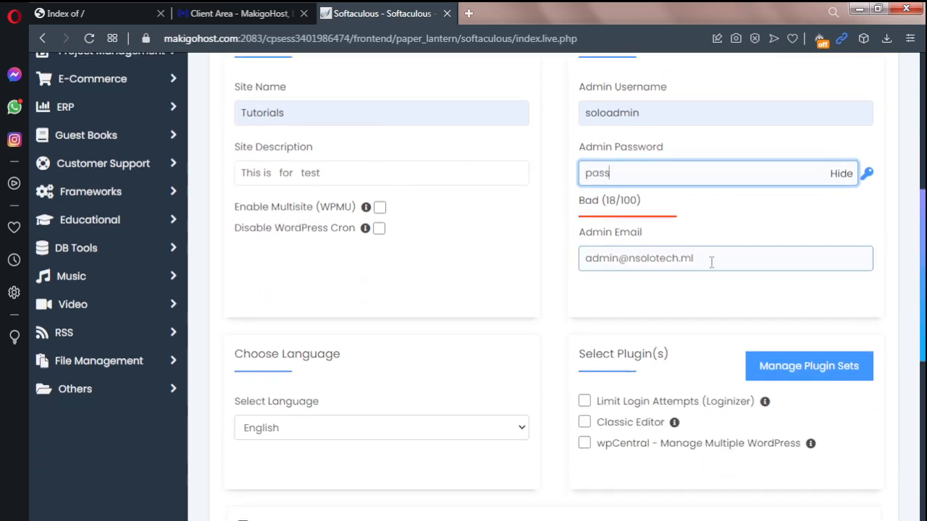
pyautogui.moveTo(708, 260); pyautogui.dragTo(575, 267)
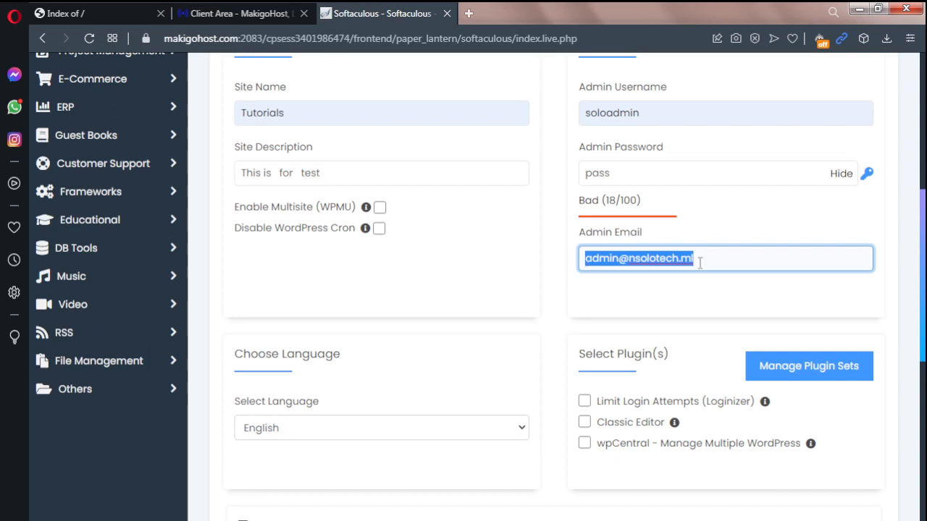
pyautogui.click(705, 235)
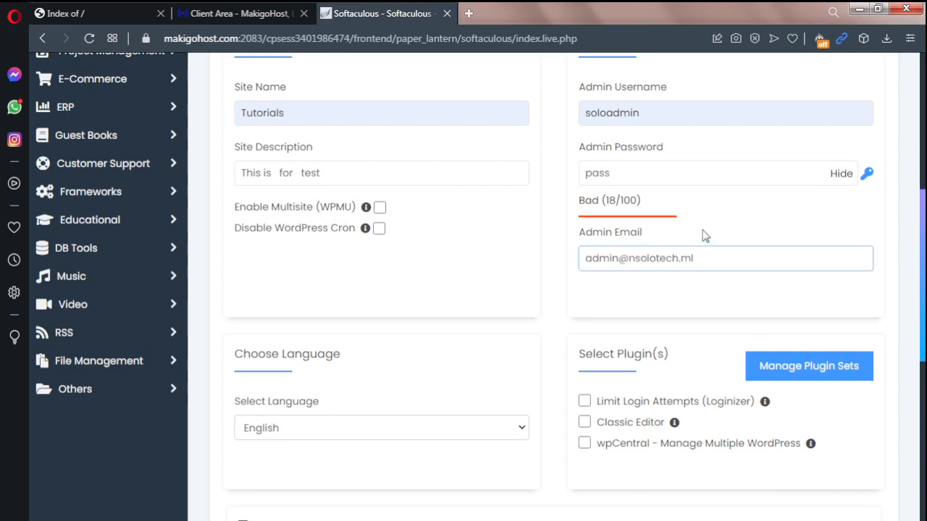
# Step: Submit the WordPress installation, keeping the prefilled admin e-mail, the default theme and an empty recipient for the installation details
pyautogui.click(702, 258)
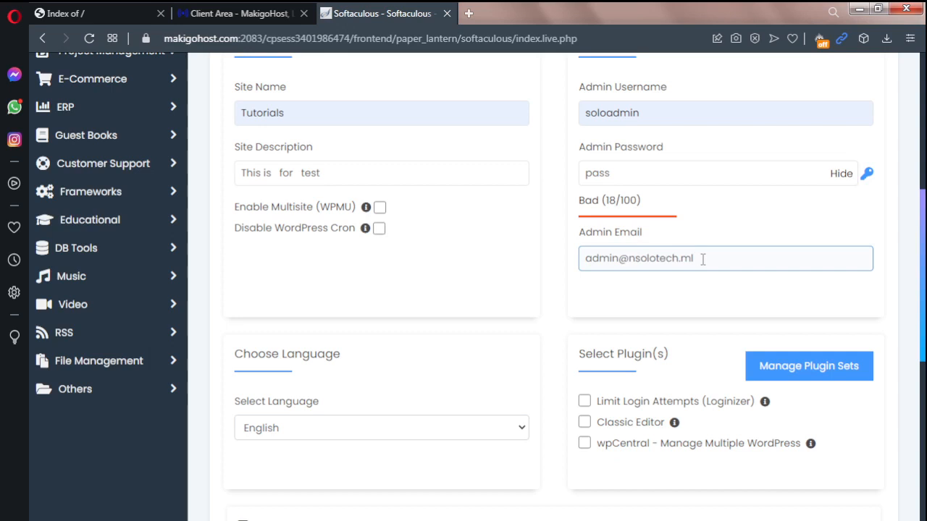
pyautogui.moveTo(703, 258); pyautogui.dragTo(577, 262)
pyautogui.scroll(-3, 239, 297)
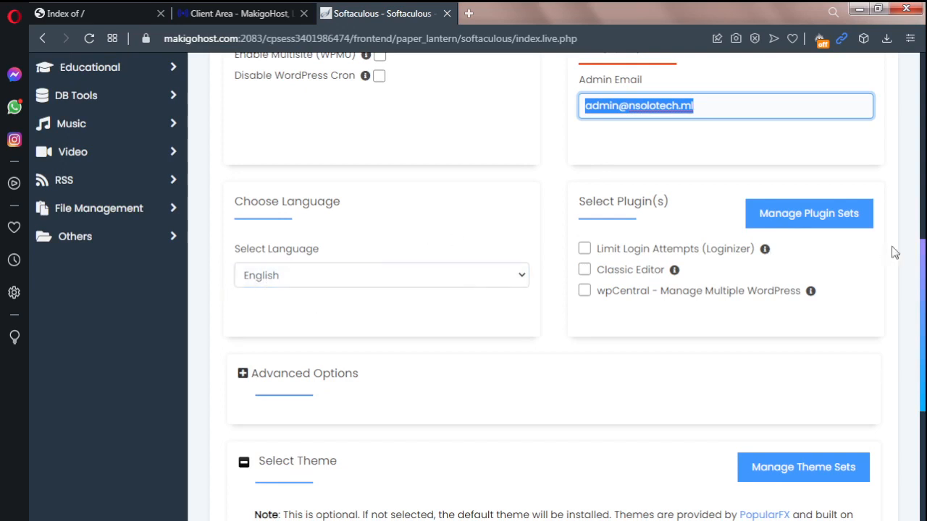
pyautogui.moveTo(924, 270); pyautogui.dragTo(925, 427)
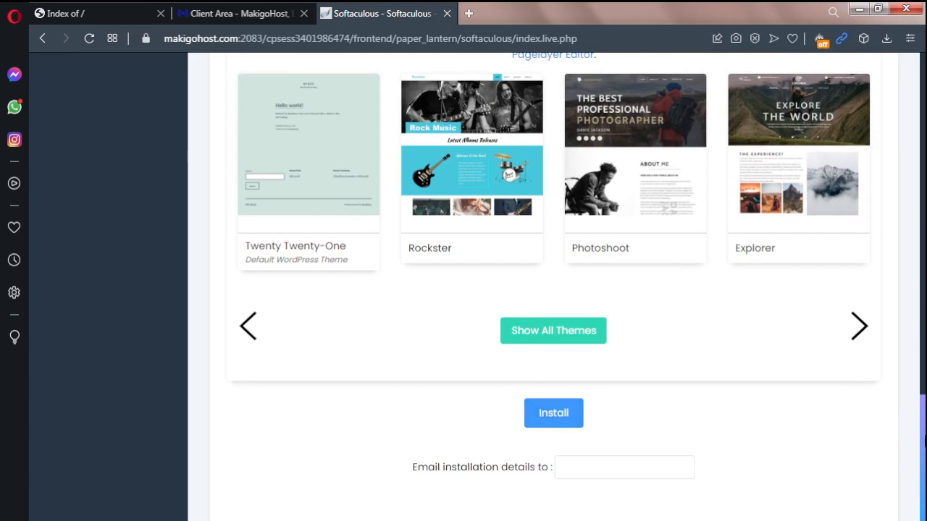
pyautogui.moveTo(925, 437); pyautogui.dragTo(916, 436)
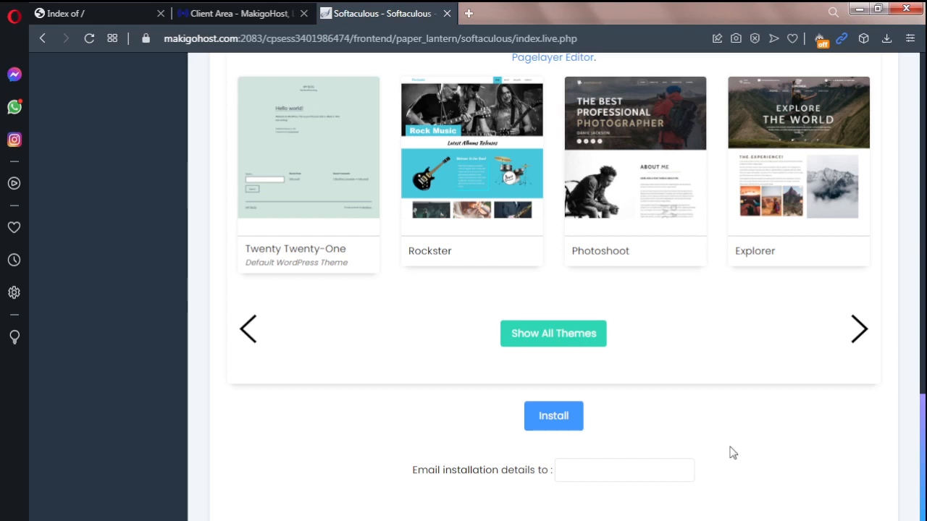
pyautogui.click(623, 474)
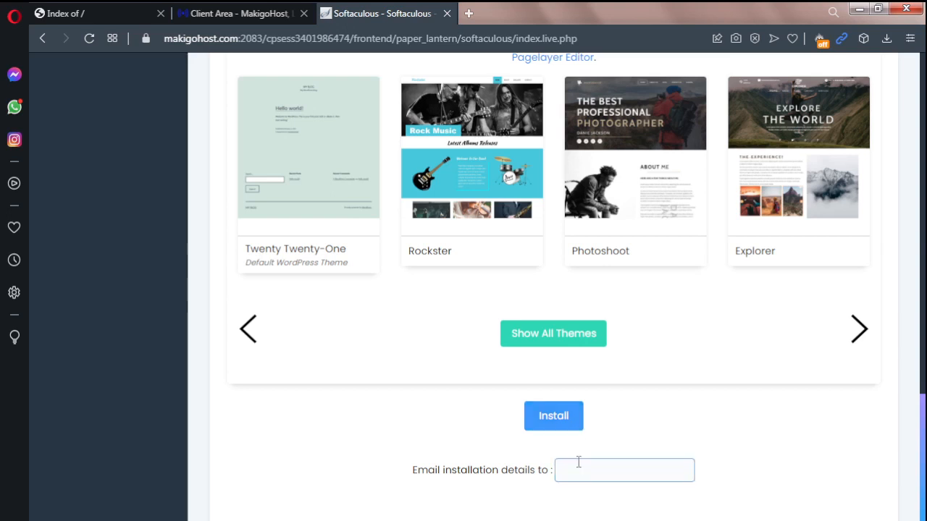
pyautogui.moveTo(924, 412); pyautogui.dragTo(925, 423)
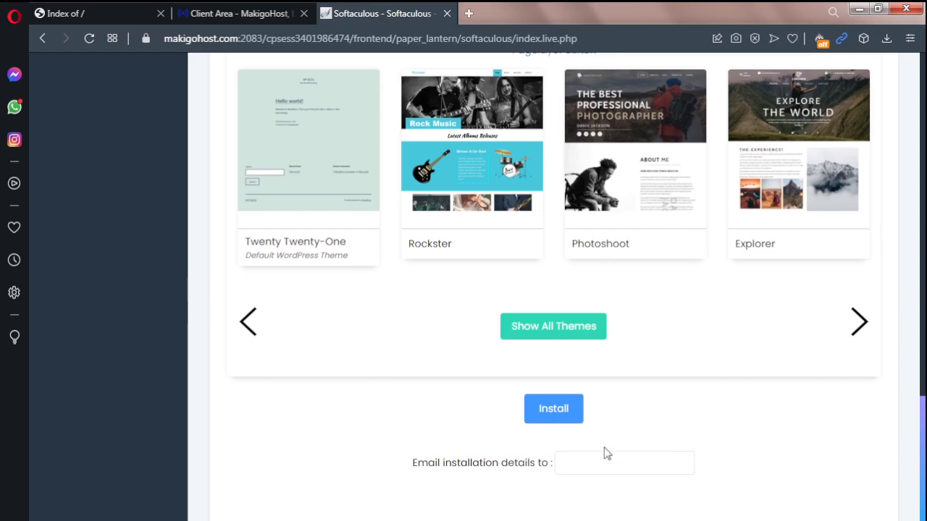
pyautogui.click(562, 420)
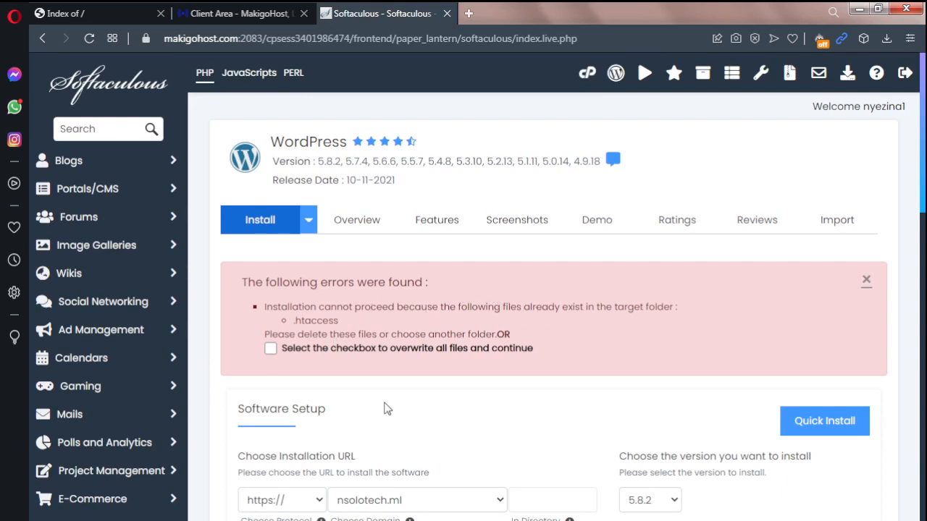
# Step: Allow overwriting of all existing files in the target folder and submit the WordPress installation again
pyautogui.click(270, 349)
pyautogui.scroll(-1, 480, 287)
pyautogui.moveTo(925, 205); pyautogui.dragTo(925, 207)
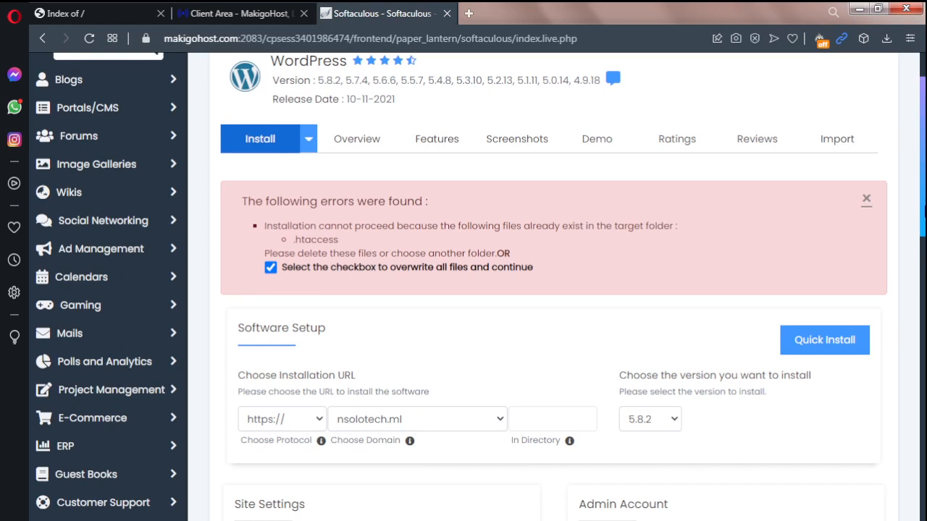
pyautogui.moveTo(925, 209); pyautogui.dragTo(925, 229)
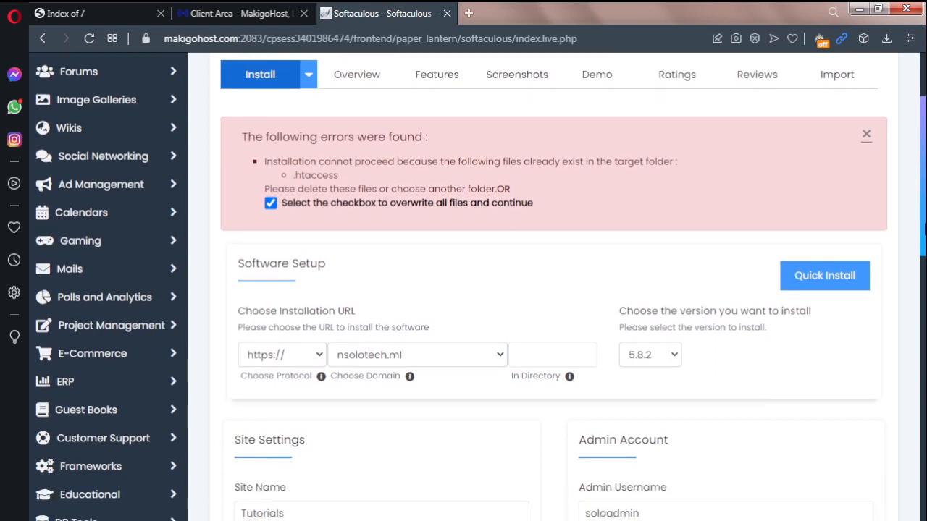
pyautogui.moveTo(925, 228); pyautogui.dragTo(925, 500)
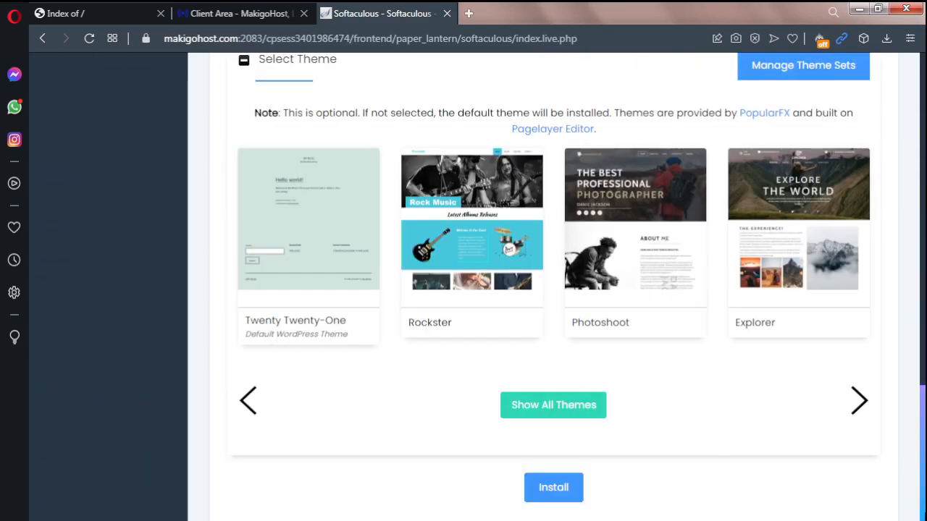
pyautogui.click(551, 491)
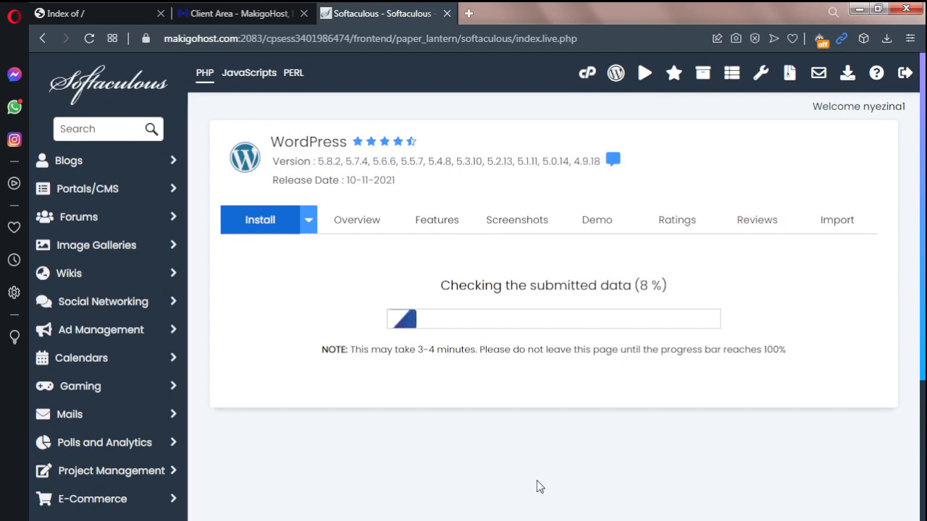
pyautogui.click(101, 12)
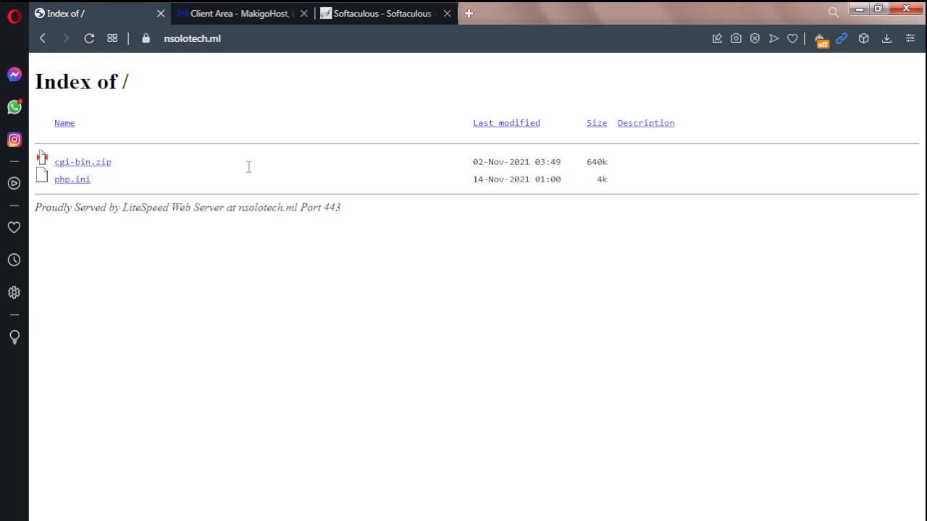
pyautogui.click(366, 12)
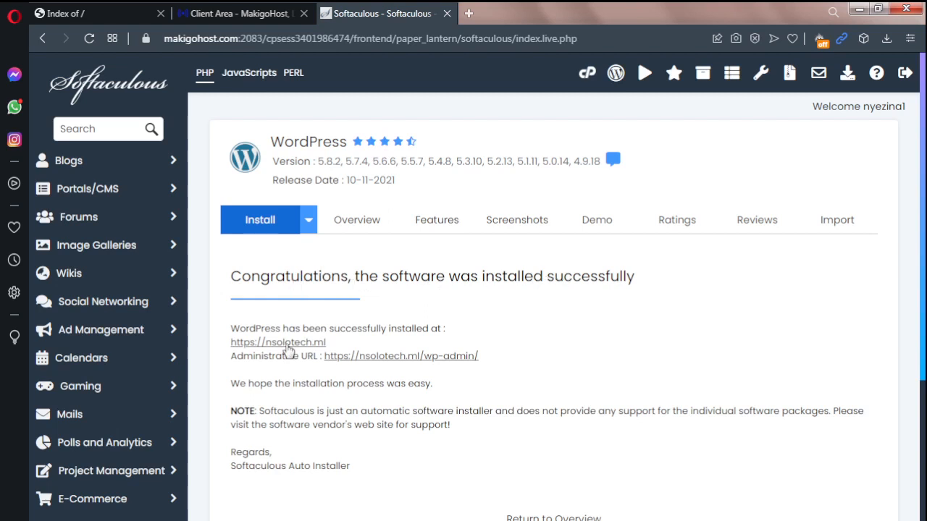
pyautogui.rightClick(288, 351)
pyautogui.click(294, 355)
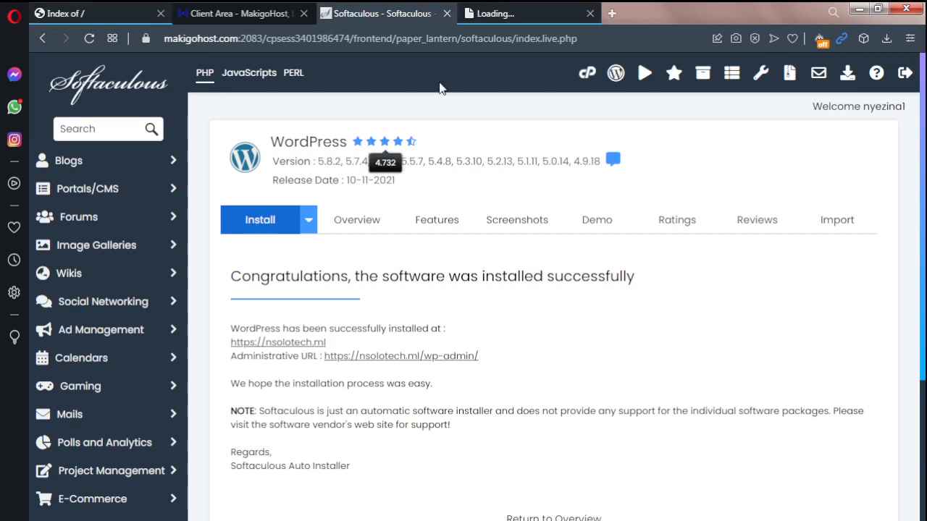
pyautogui.click(493, 13)
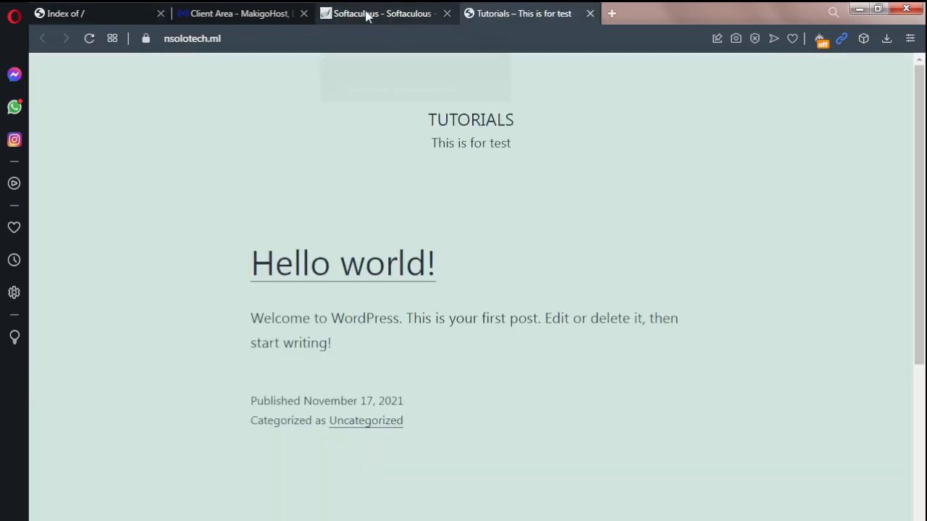
pyautogui.click(367, 16)
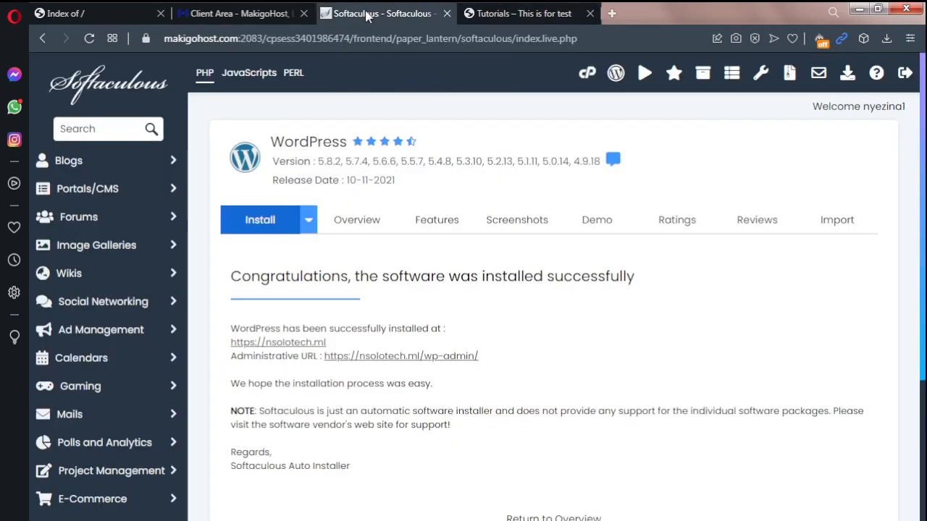
pyautogui.rightClick(425, 362)
pyautogui.click(453, 370)
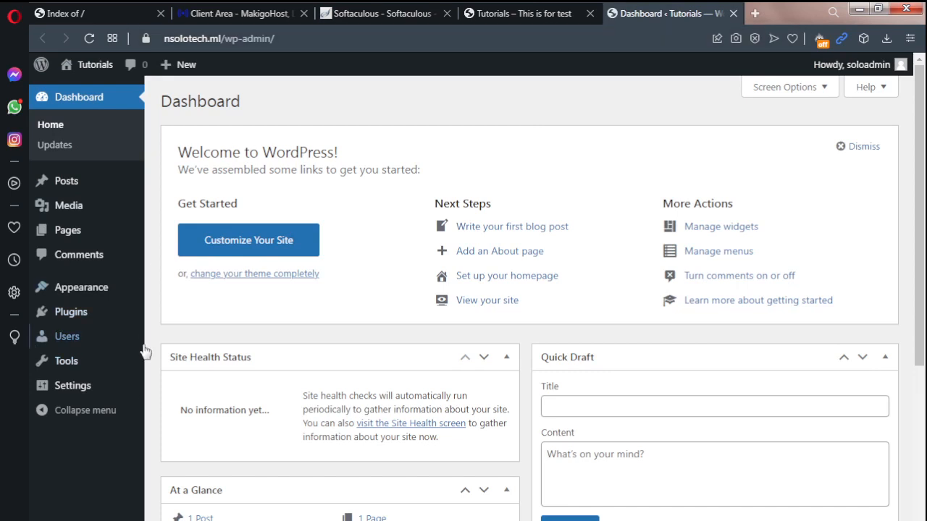
# Step: Examine the public site's address, nsolotech.ml, and compare the site with its WordPress admin dashboard
pyautogui.moveTo(145, 351)
pyautogui.click(503, 20)
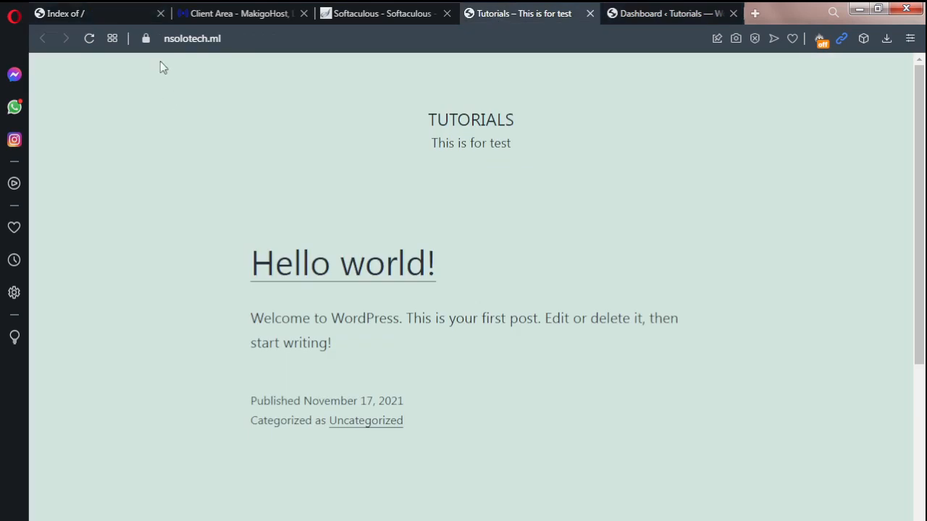
pyautogui.moveTo(229, 38); pyautogui.dragTo(153, 39)
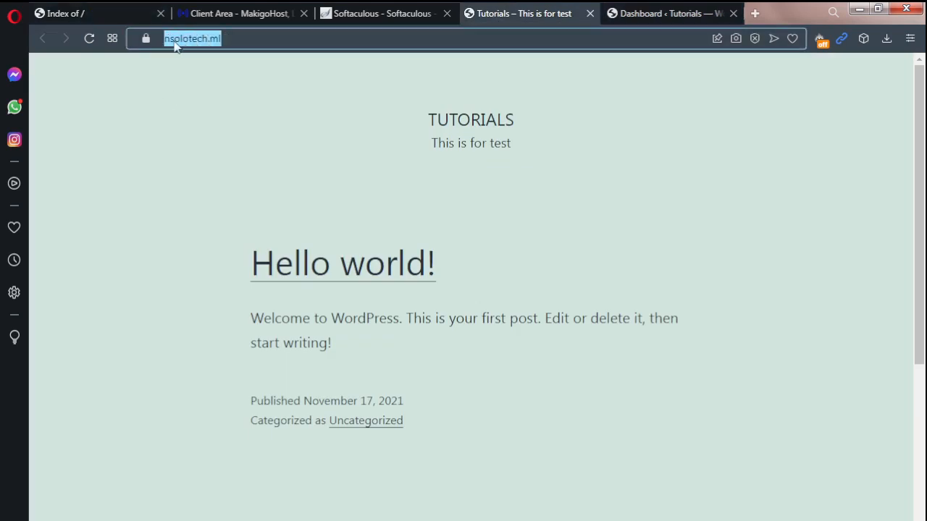
pyautogui.click(240, 40)
pyautogui.moveTo(240, 39); pyautogui.dragTo(161, 40)
pyautogui.click(227, 39)
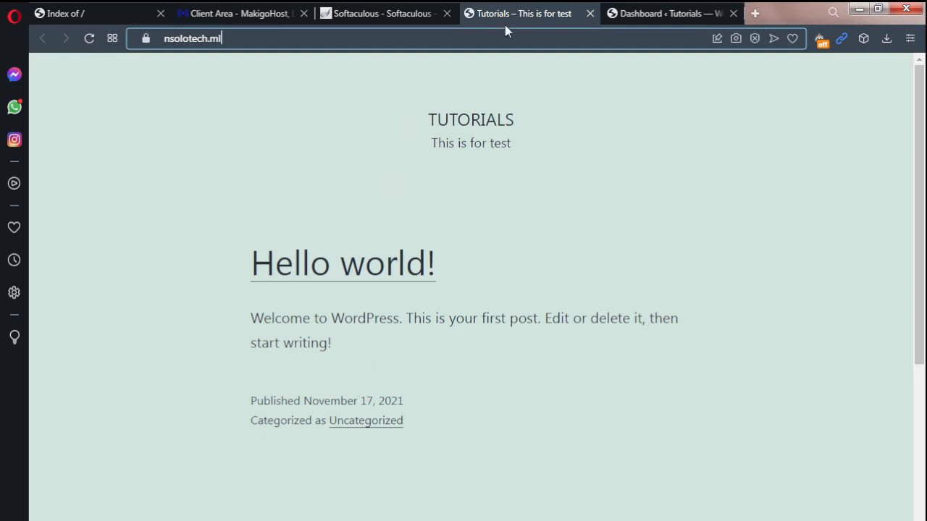
pyautogui.click(647, 21)
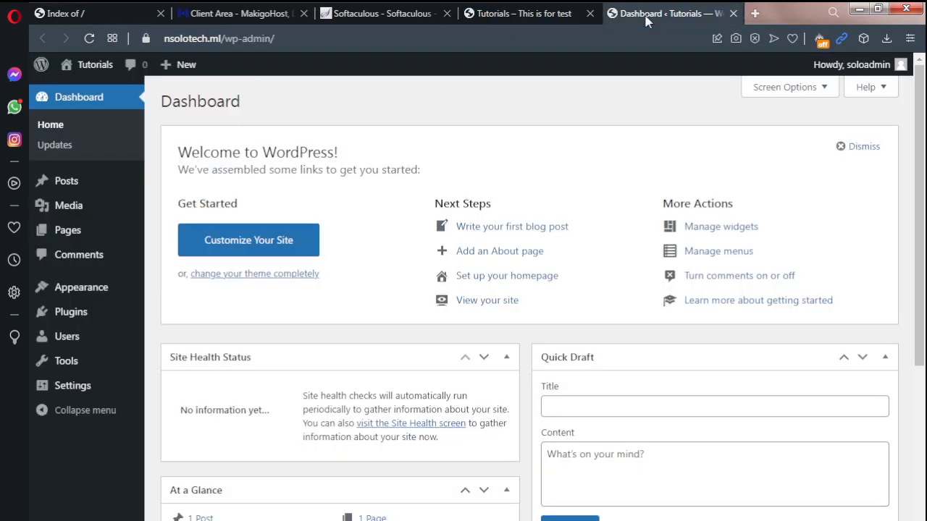
# Step: Log the admin account out of the WordPress dashboard
pyautogui.moveTo(135, 197)
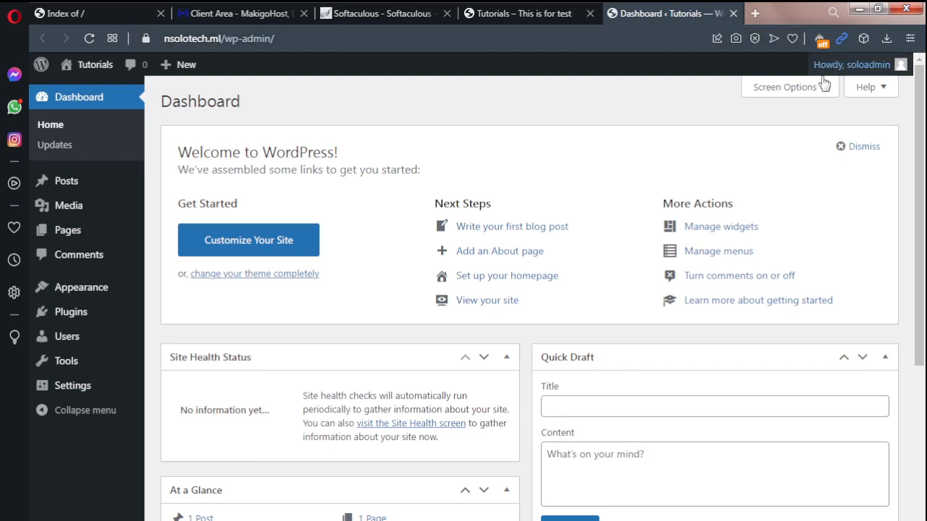
pyautogui.moveTo(838, 80)
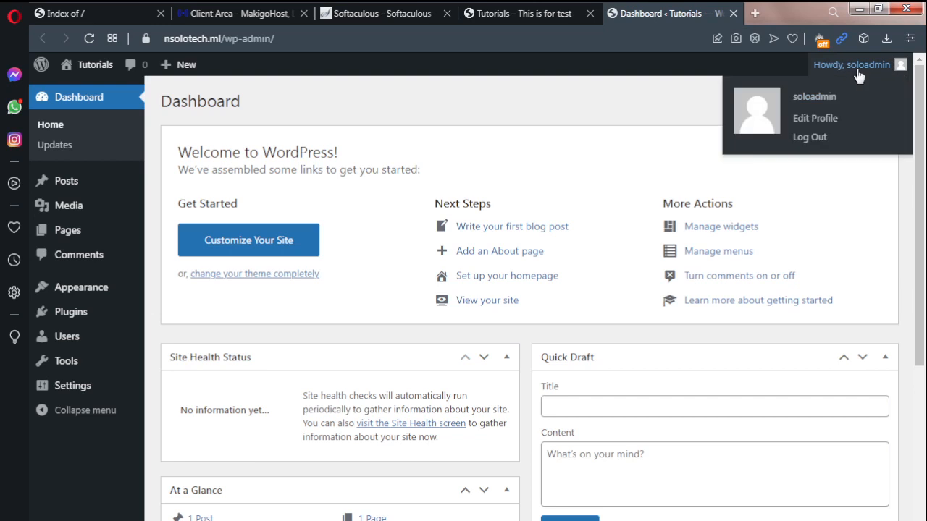
pyautogui.click(814, 137)
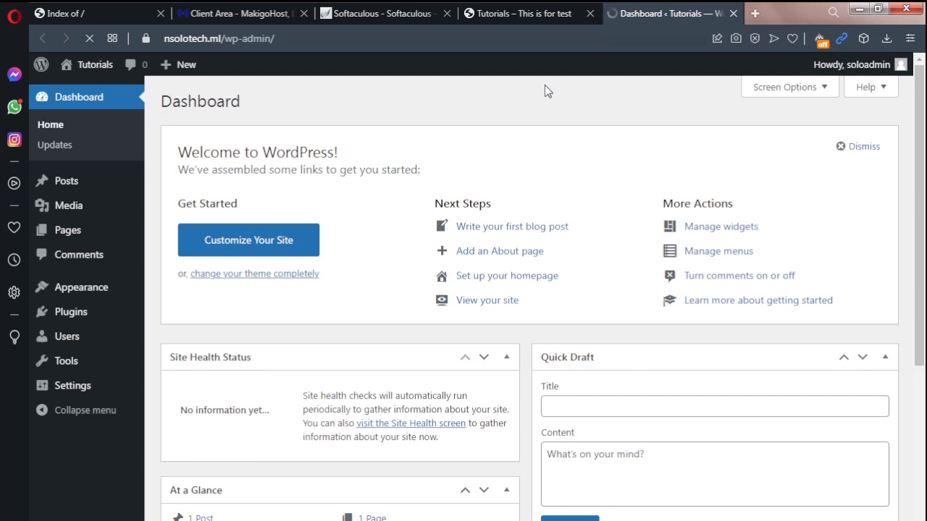
# Step: Load the WordPress admin page at nsolotech.ml/wp-admin in the tab showing the public Tutorials site
pyautogui.click(538, 14)
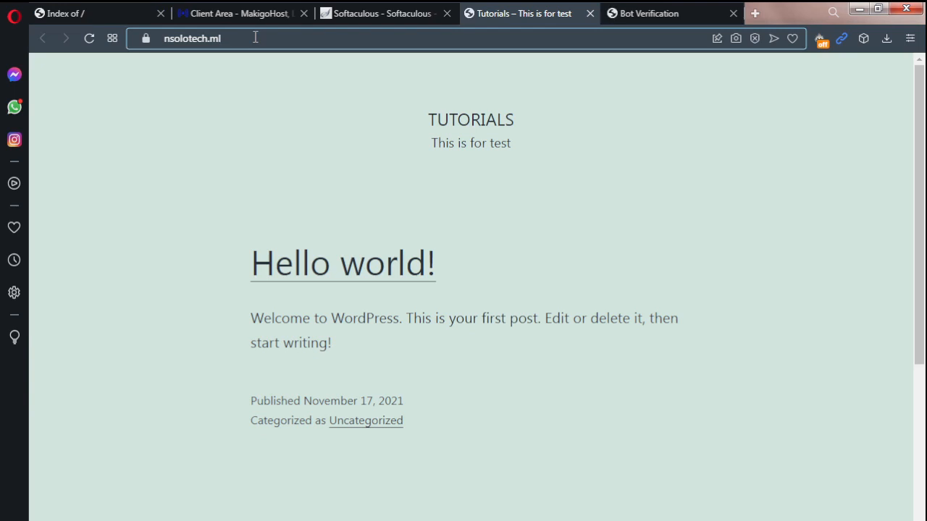
pyautogui.write('/')
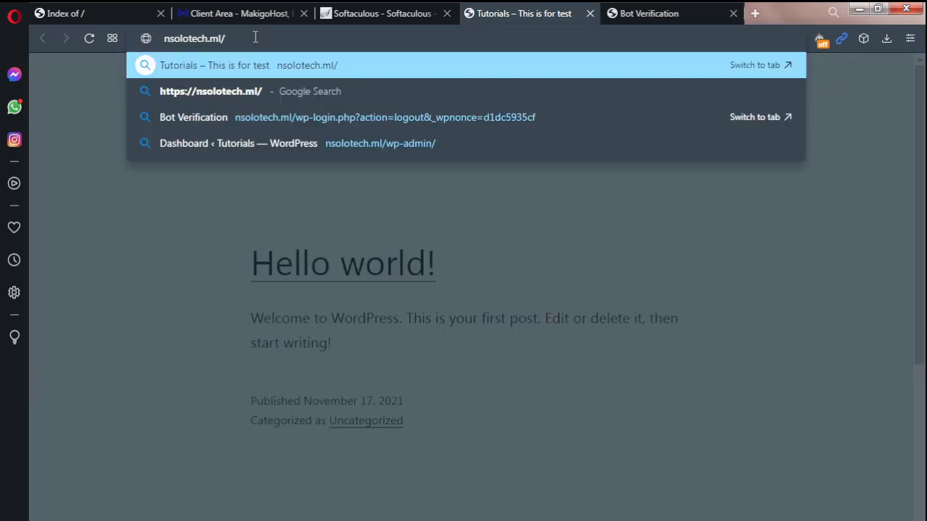
pyautogui.write('wp')
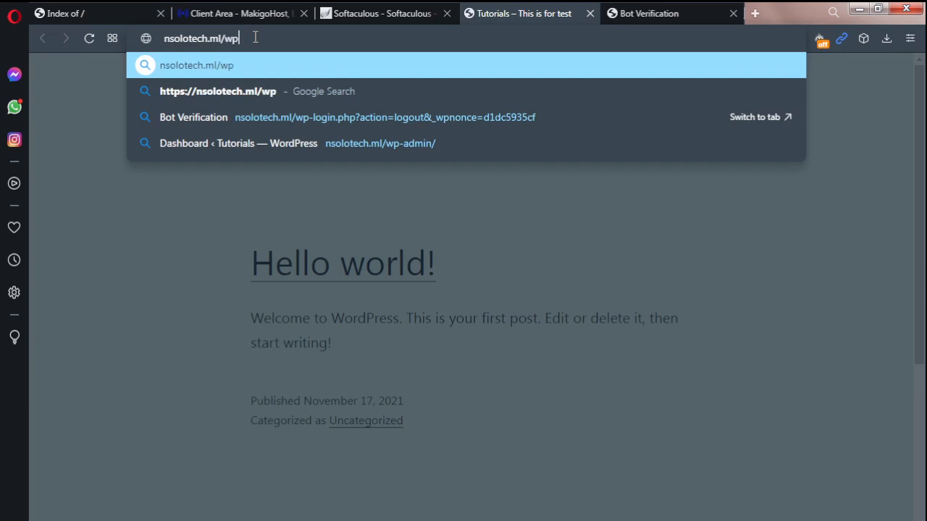
pyautogui.write('-a')
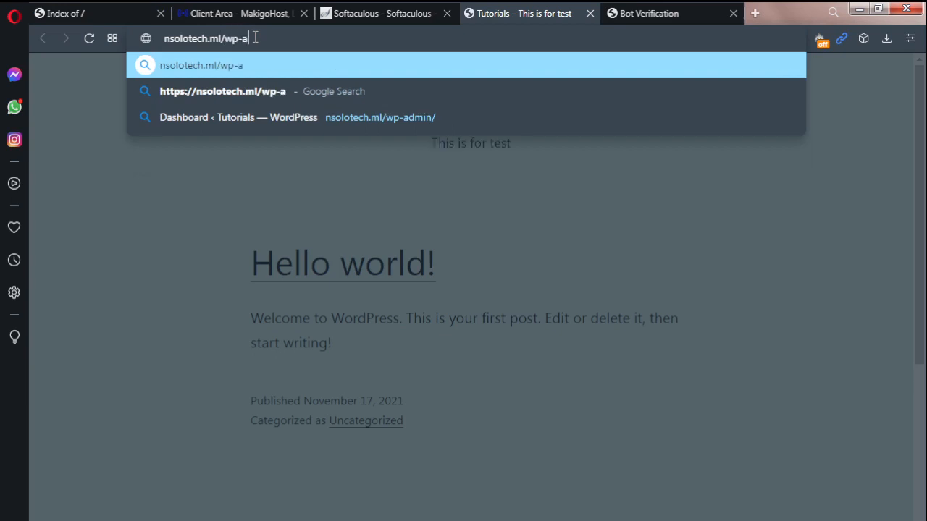
pyautogui.write('dminnnn')
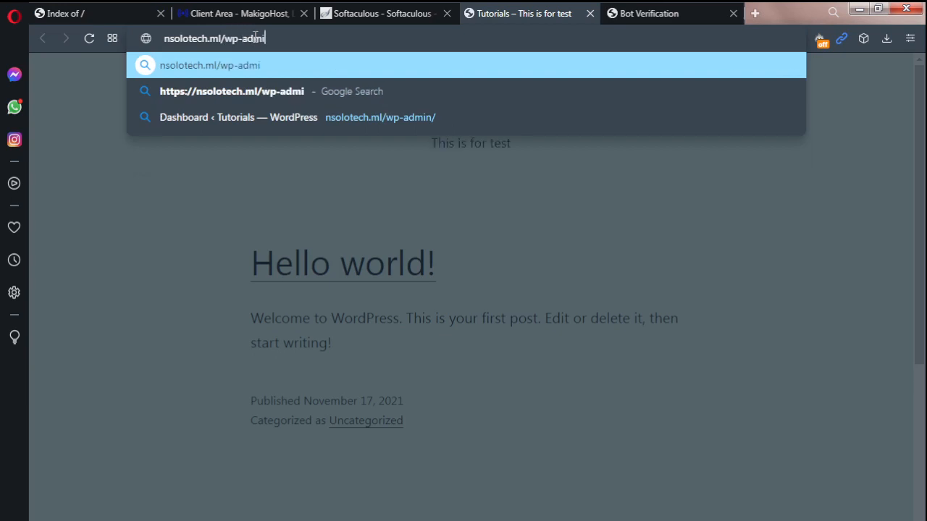
pyautogui.press('BackSpace')
pyautogui.press('BackSpace')
pyautogui.press('BackSpace')
pyautogui.press('BackSpace')
pyautogui.write('nn')
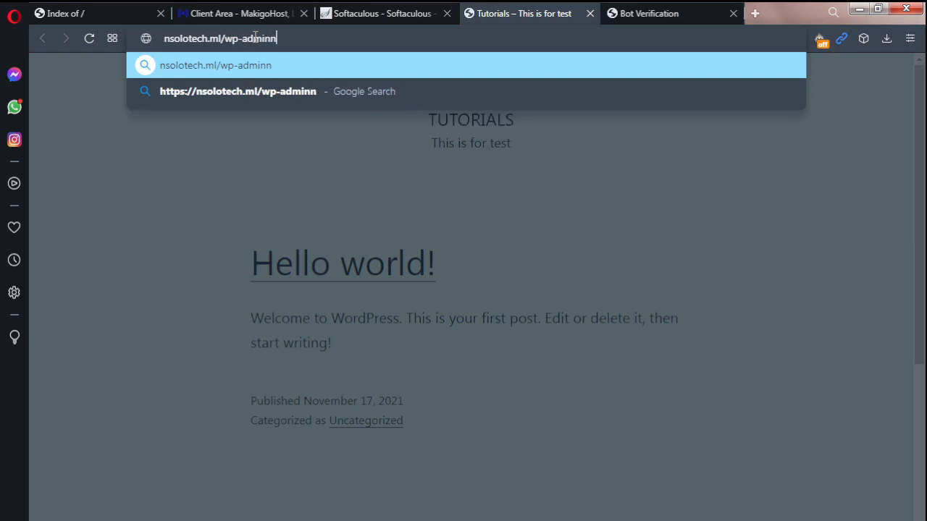
pyautogui.press('BackSpace')
pyautogui.press('Return')
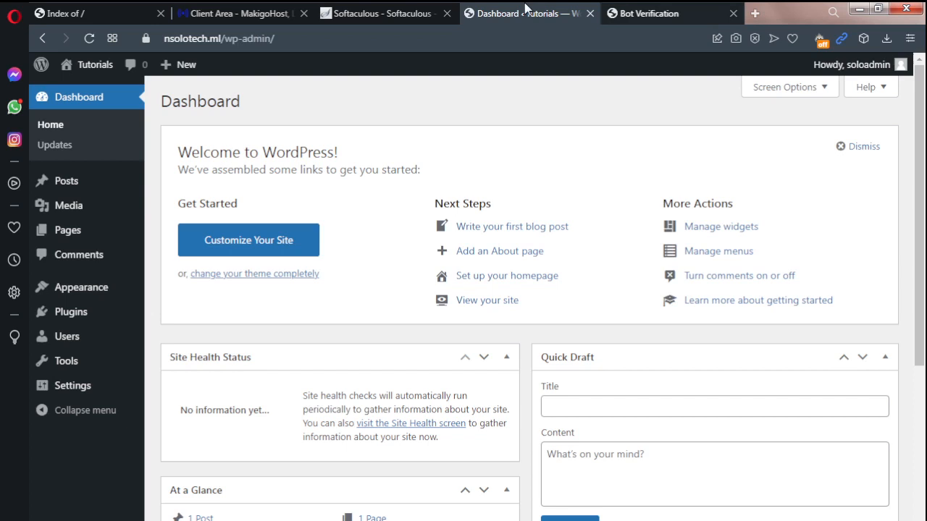
# Step: Complete the bot verification in the logged-out tab and reload the remaining dashboard tab to reach the WordPress login form
pyautogui.click(674, 10)
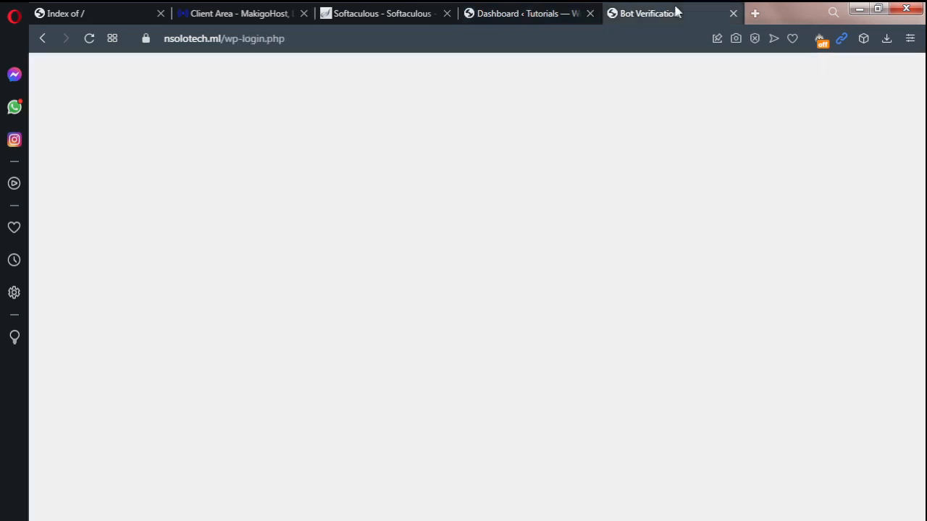
pyautogui.click(373, 248)
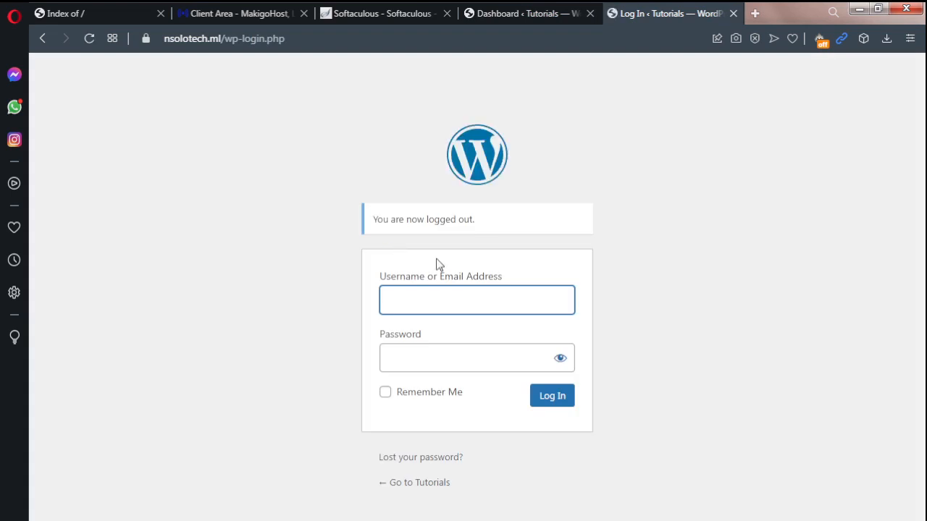
pyautogui.click(517, 9)
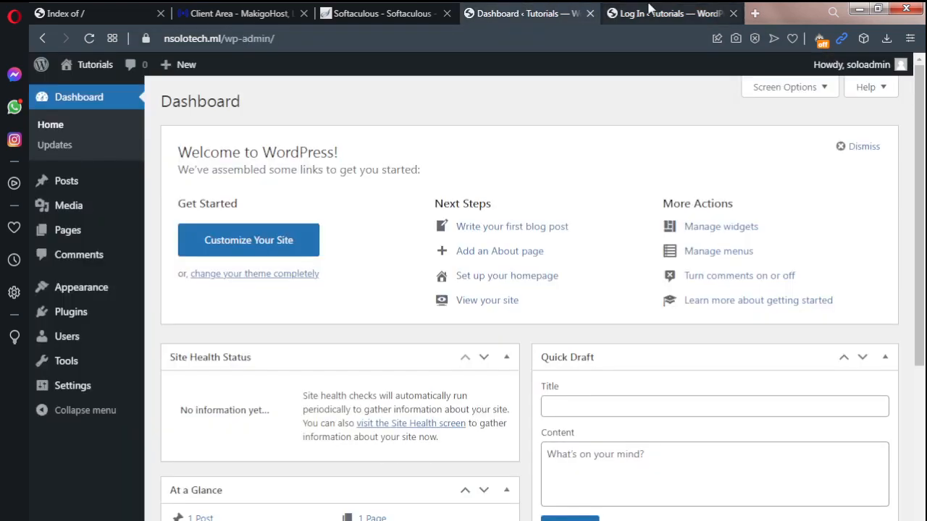
pyautogui.click(88, 39)
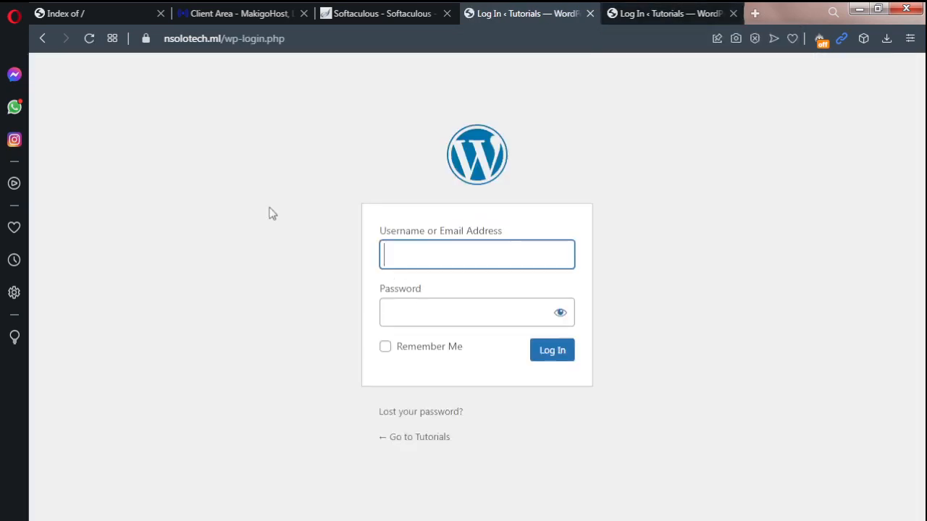
# Step: Try to log in to WordPress with the username adminsolo and the account password
pyautogui.click(397, 252)
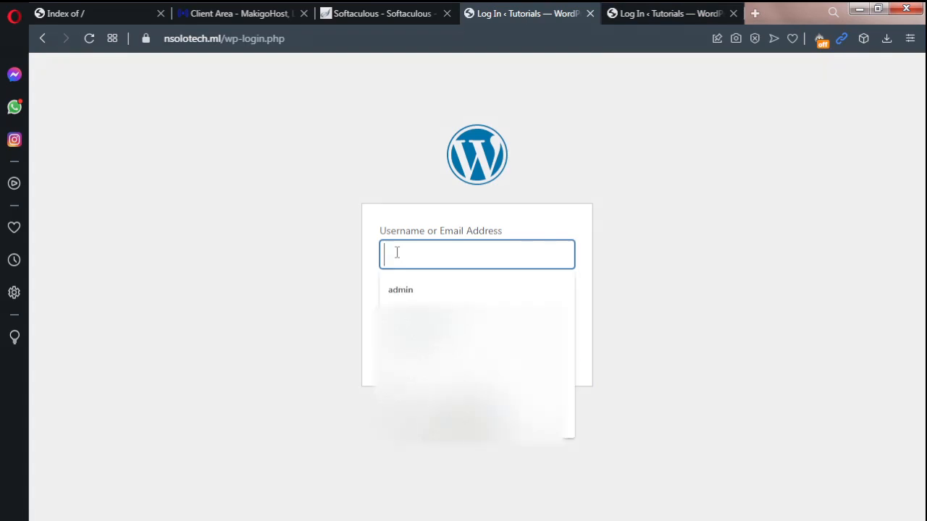
pyautogui.click(346, 259)
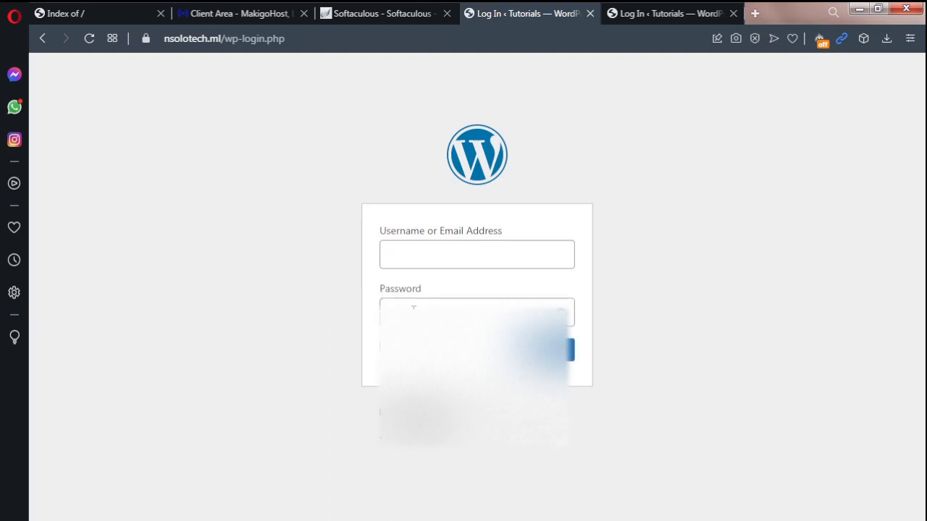
pyautogui.click(394, 254)
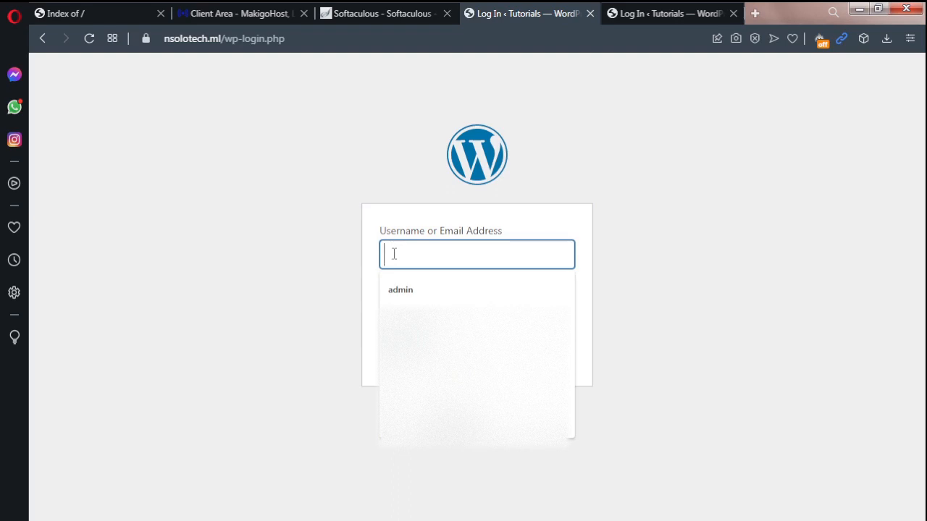
pyautogui.write('ad')
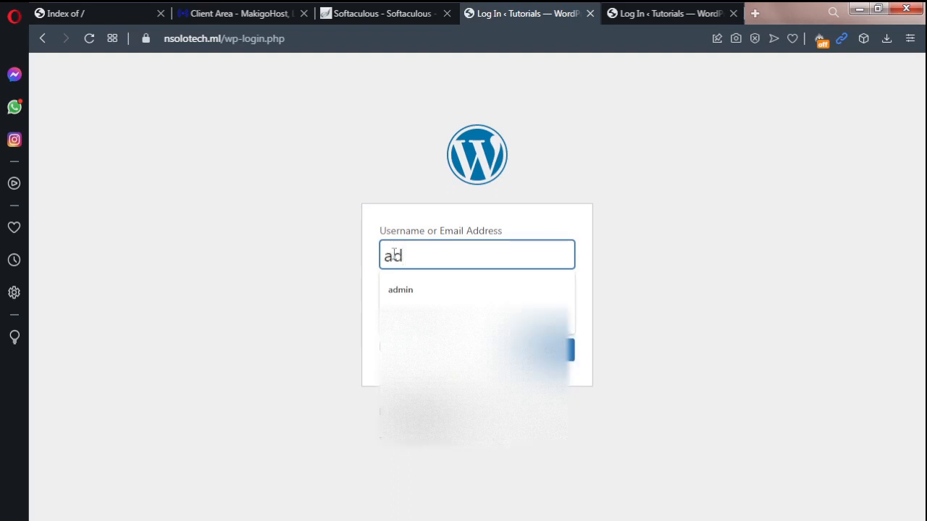
pyautogui.write('minsolo')
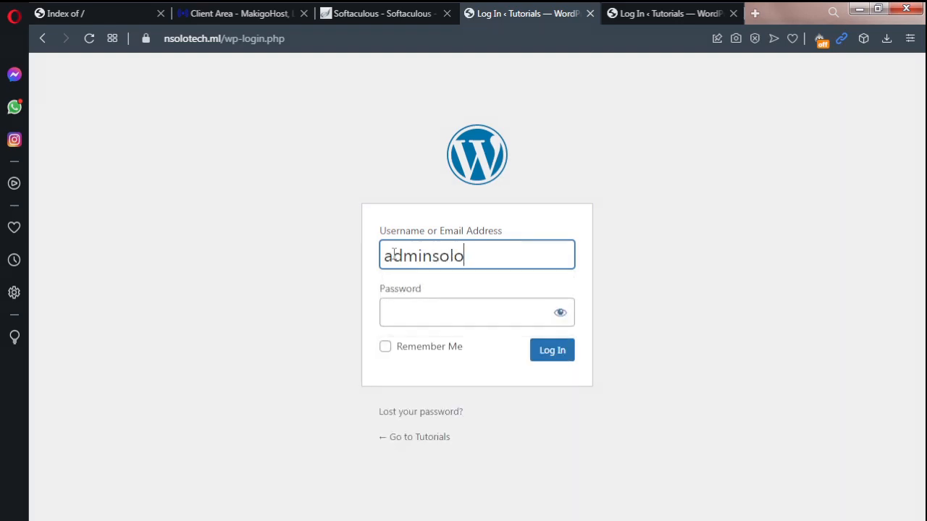
pyautogui.click(425, 312)
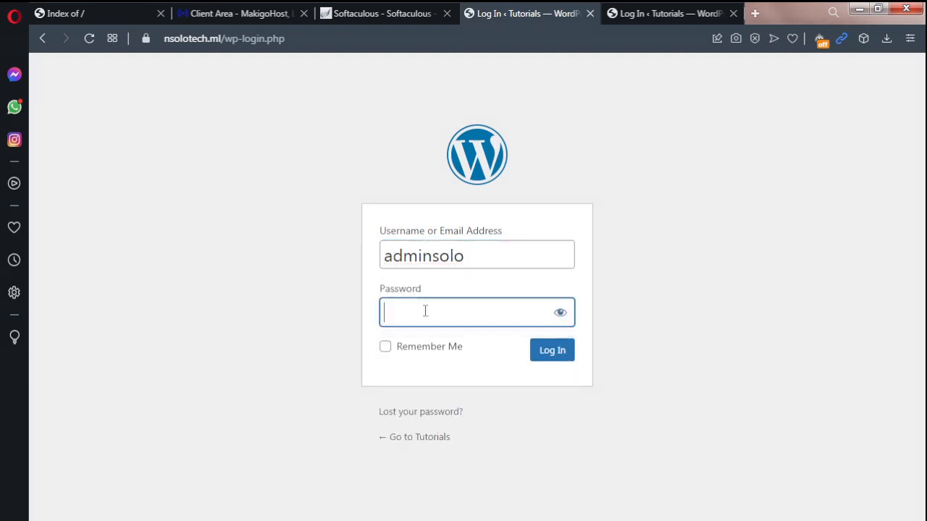
pyautogui.write('****')
pyautogui.click(541, 353)
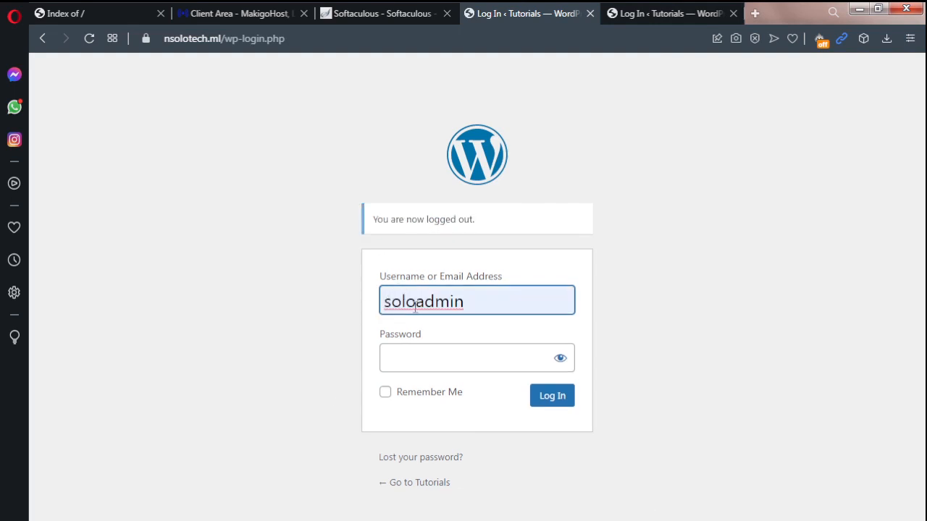
# Step: Log in to the WordPress dashboard as soloadmin with the account password
pyautogui.click(407, 353)
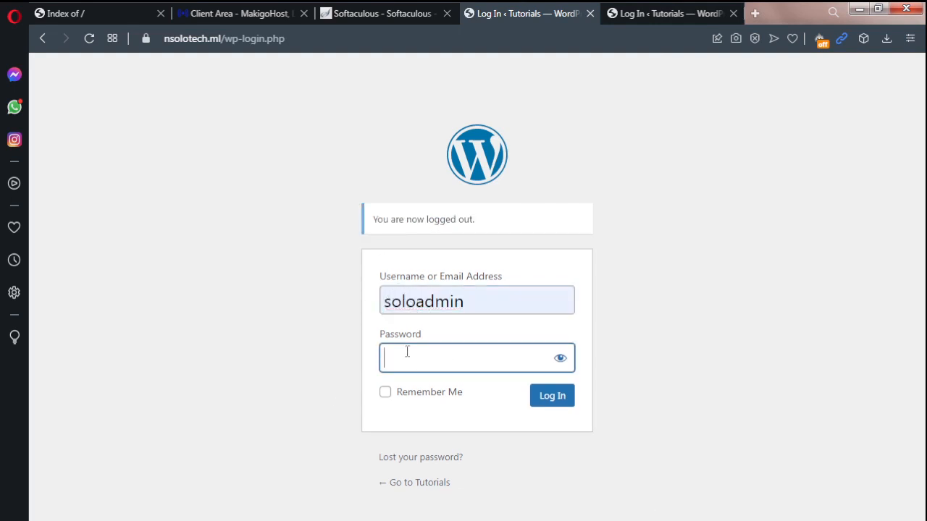
pyautogui.write('****')
pyautogui.click(550, 398)
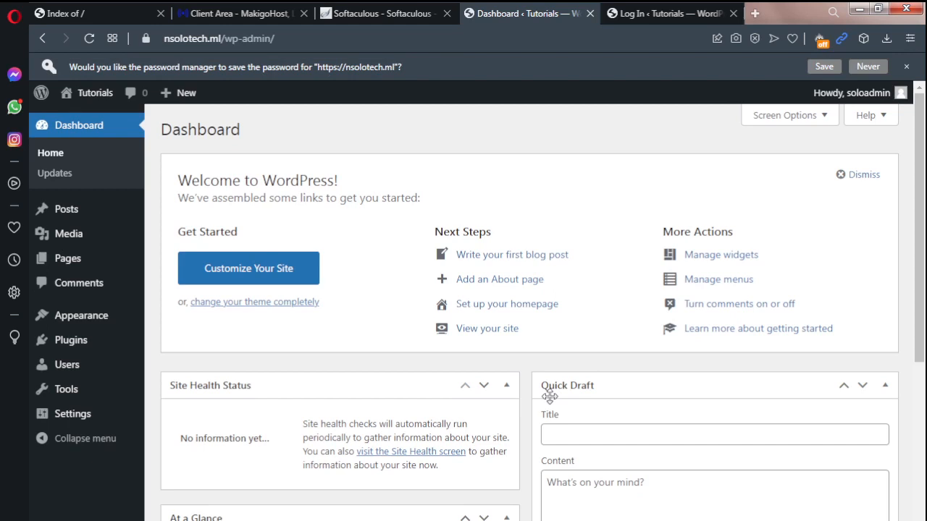
pyautogui.moveTo(888, 92)
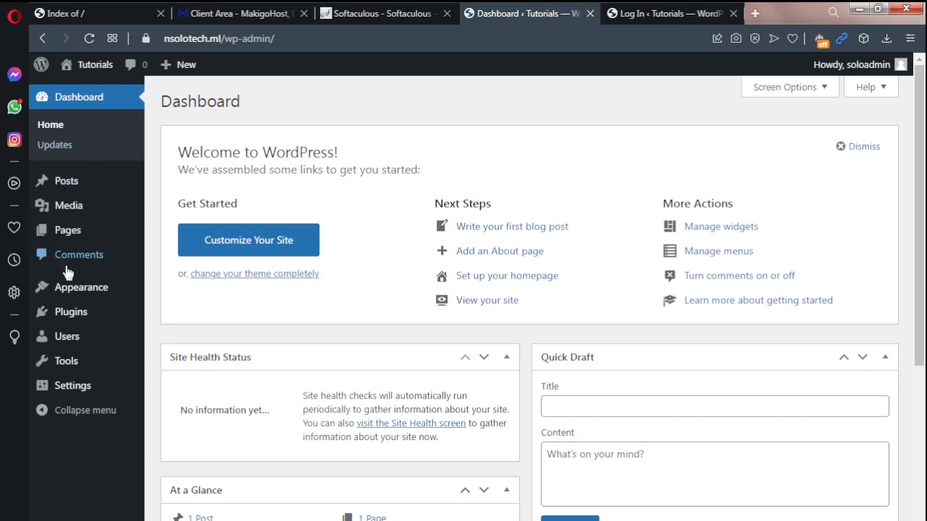
# Step: Open the installed themes and delete the Twenty Nineteen theme
pyautogui.moveTo(70, 296)
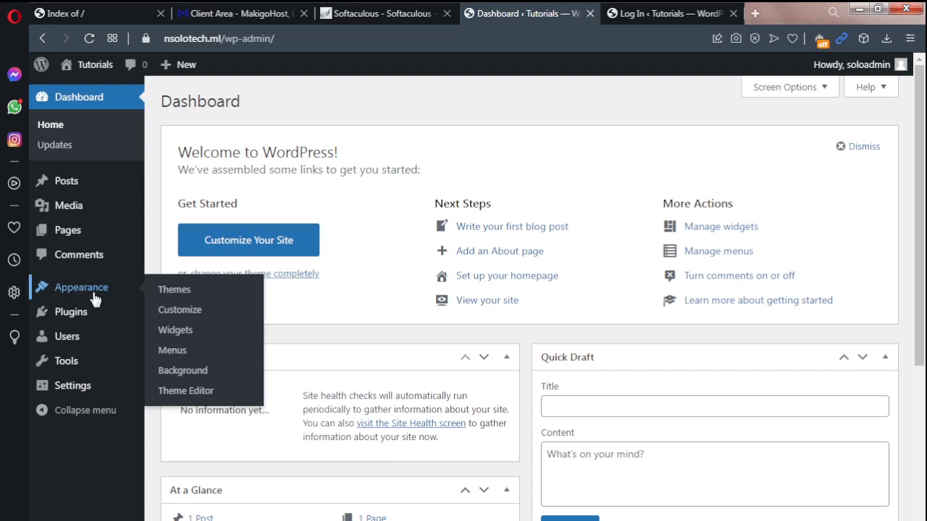
pyautogui.click(175, 290)
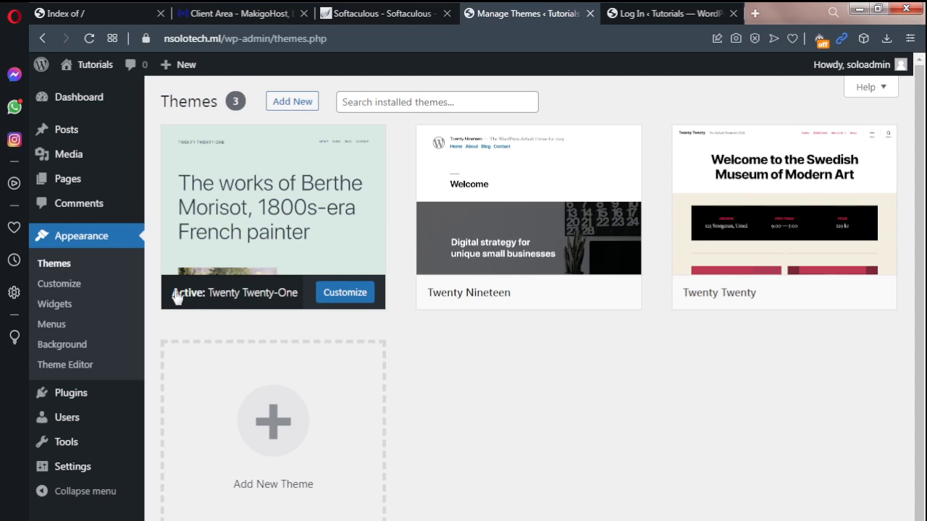
pyautogui.moveTo(559, 181)
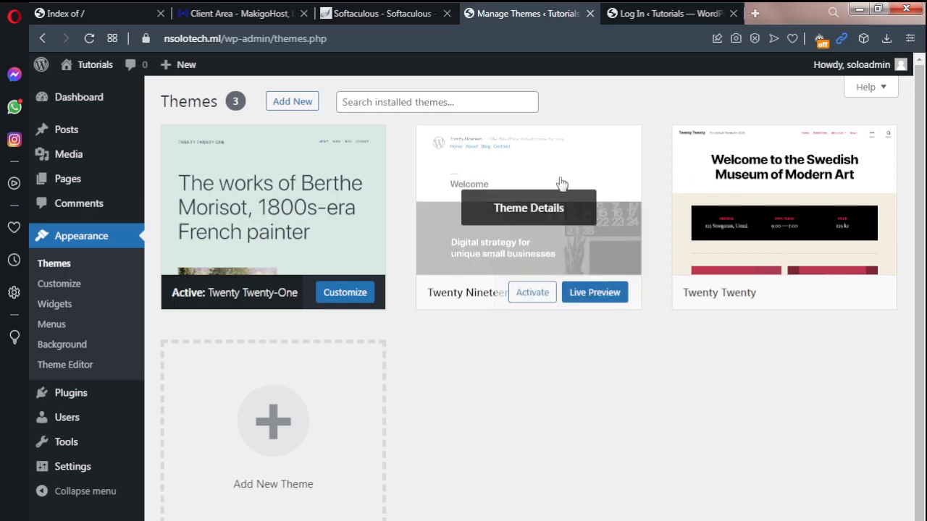
pyautogui.click(545, 250)
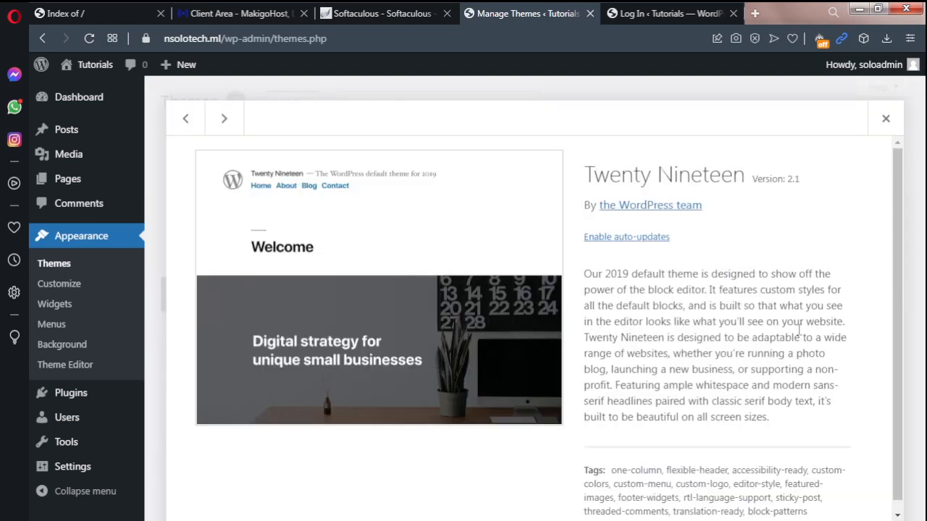
pyautogui.moveTo(898, 226); pyautogui.dragTo(902, 264)
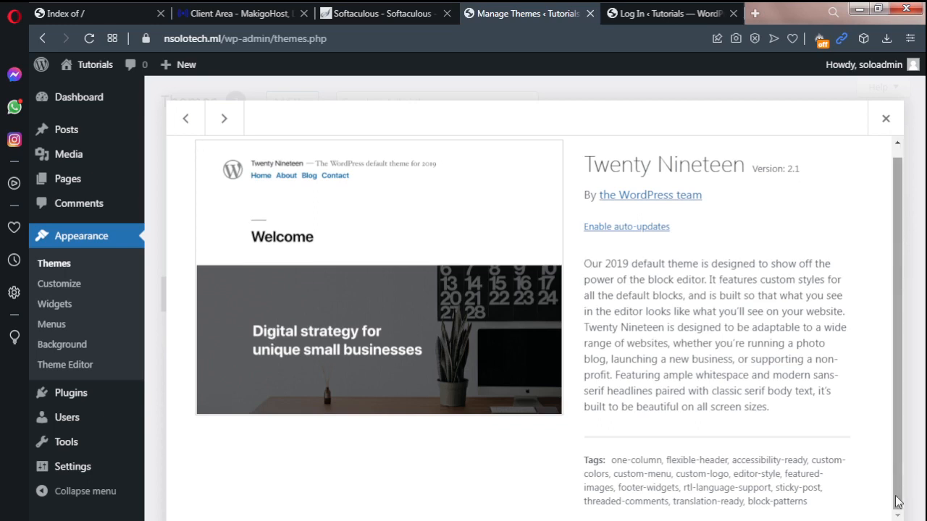
pyautogui.click(879, 520)
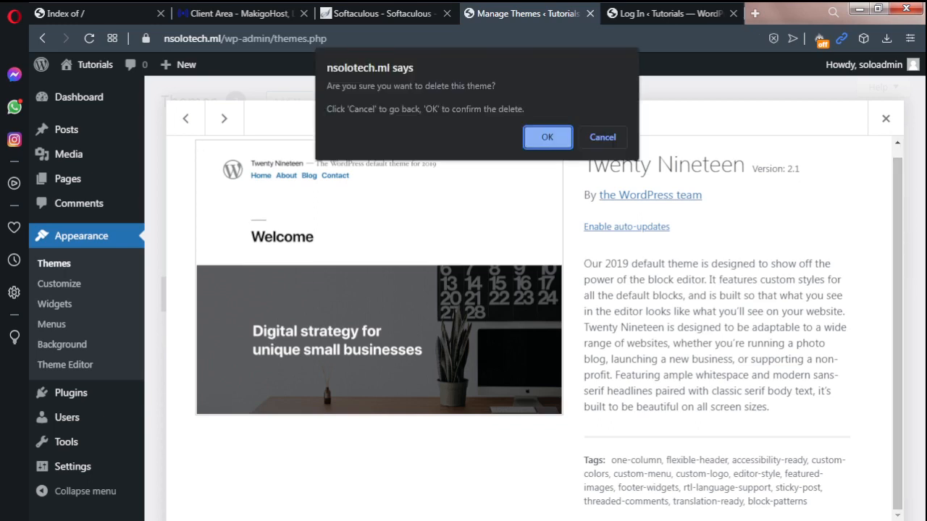
pyautogui.click(548, 137)
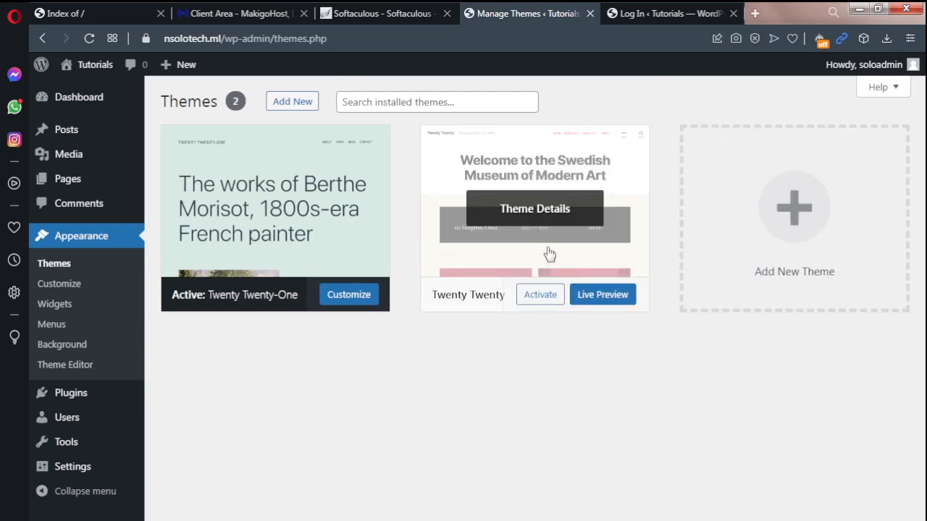
# Step: Delete the Twenty Twenty theme from the installed themes
pyautogui.click(548, 254)
pyautogui.click(874, 519)
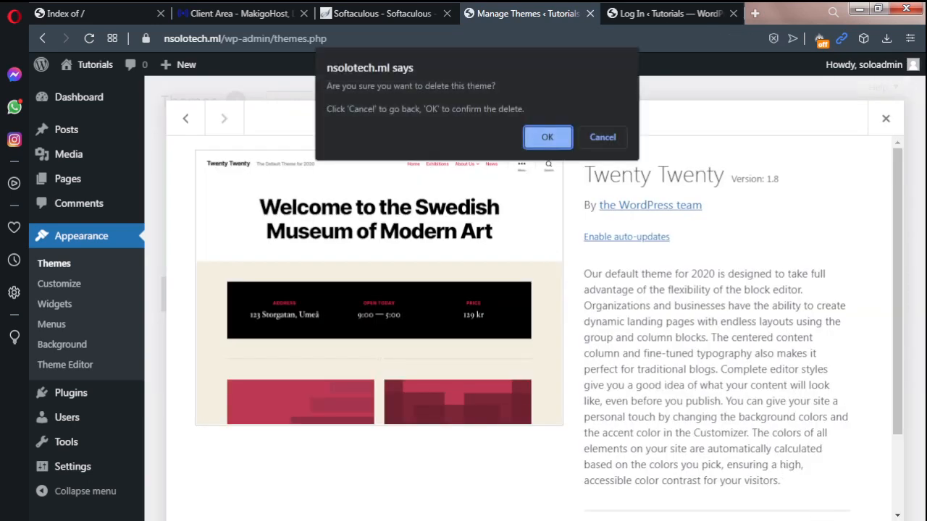
pyautogui.click(556, 133)
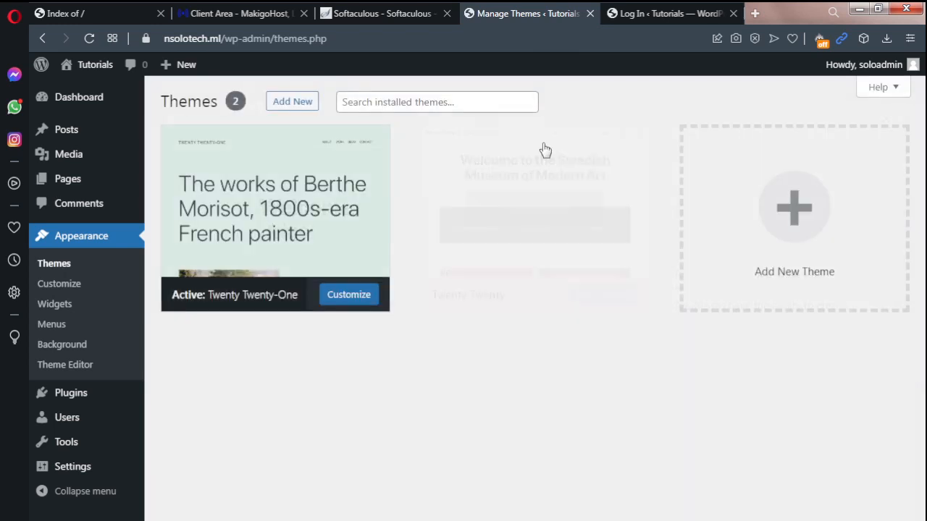
pyautogui.click(336, 232)
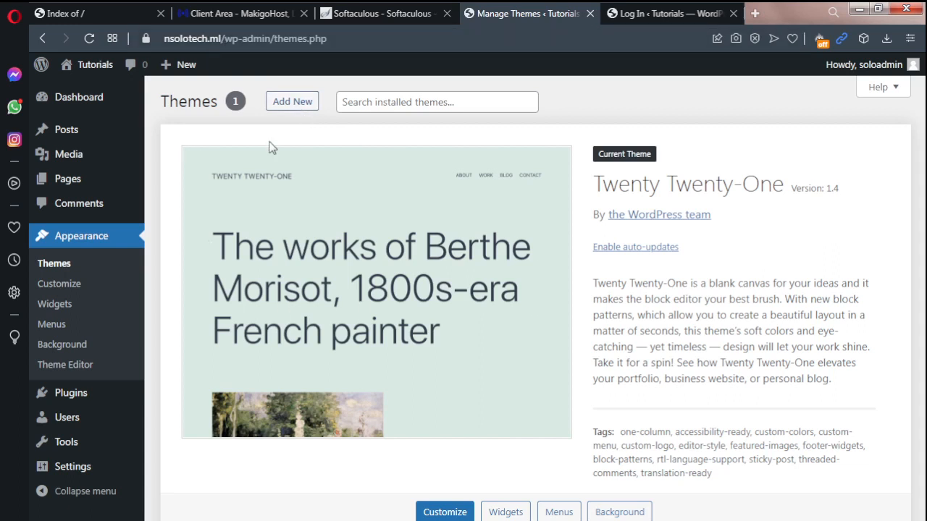
# Step: Start adding a new theme and select the downloaded divi_4.9.7 zip file for upload
pyautogui.click(297, 104)
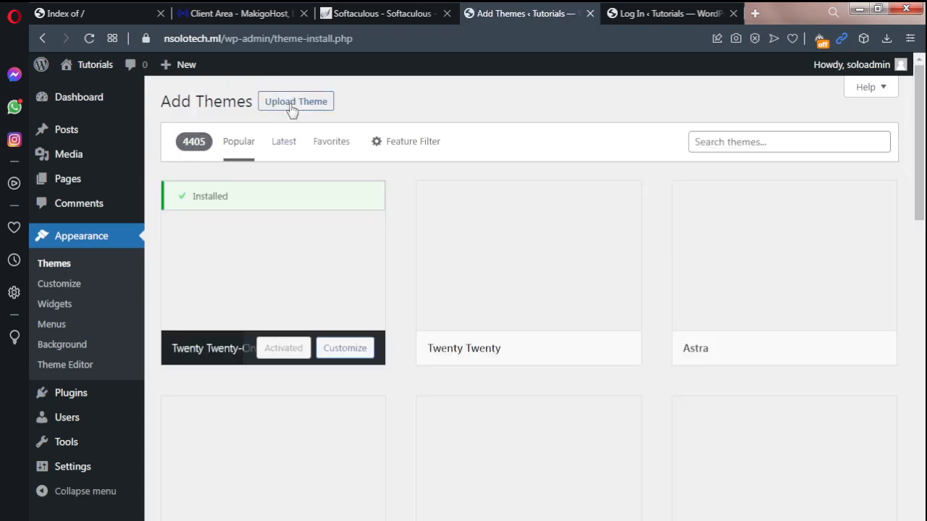
pyautogui.click(291, 105)
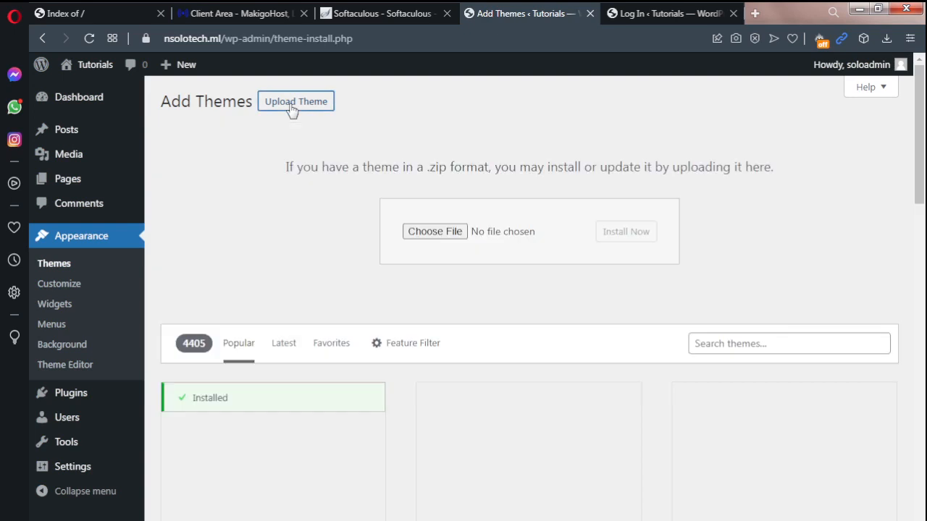
pyautogui.click(434, 236)
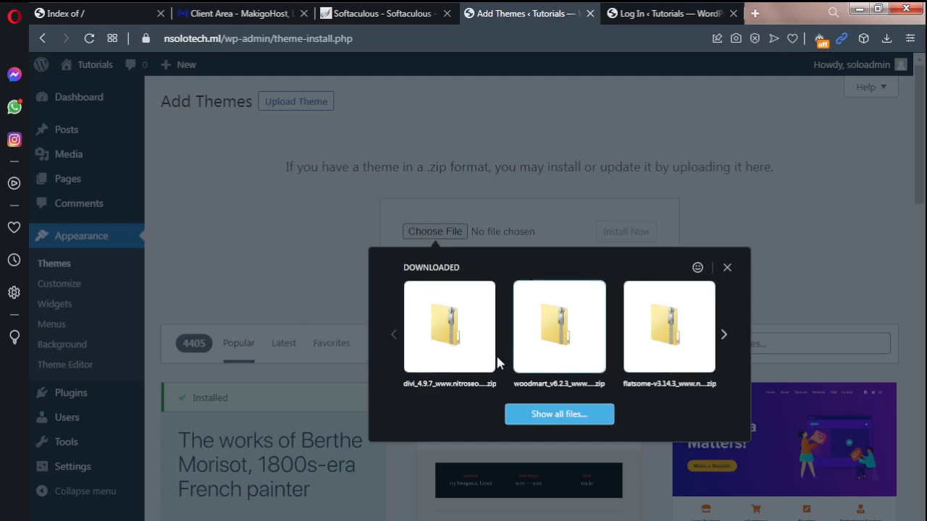
pyautogui.click(449, 355)
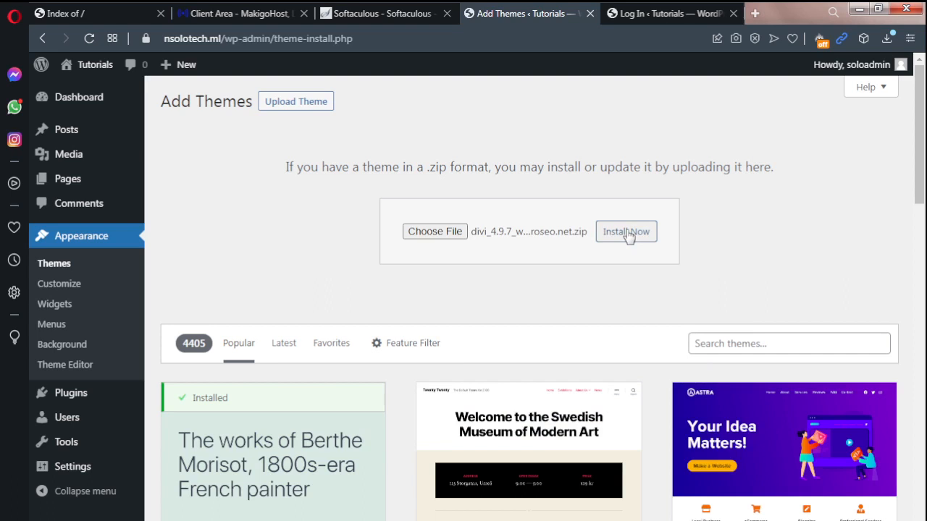
# Step: Install the Twenty Seventeen theme from the popular themes and activate it
pyautogui.moveTo(922, 169); pyautogui.dragTo(921, 192)
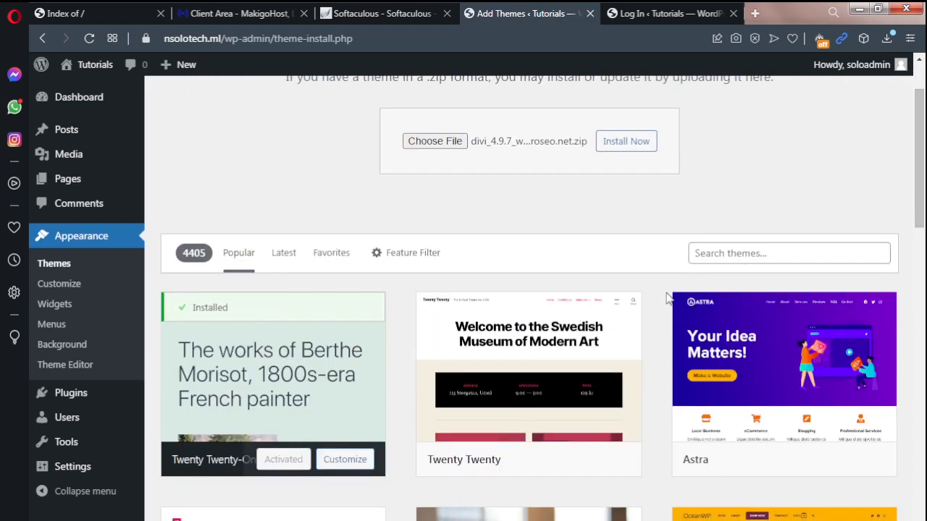
pyautogui.scroll(-1, 507, 290)
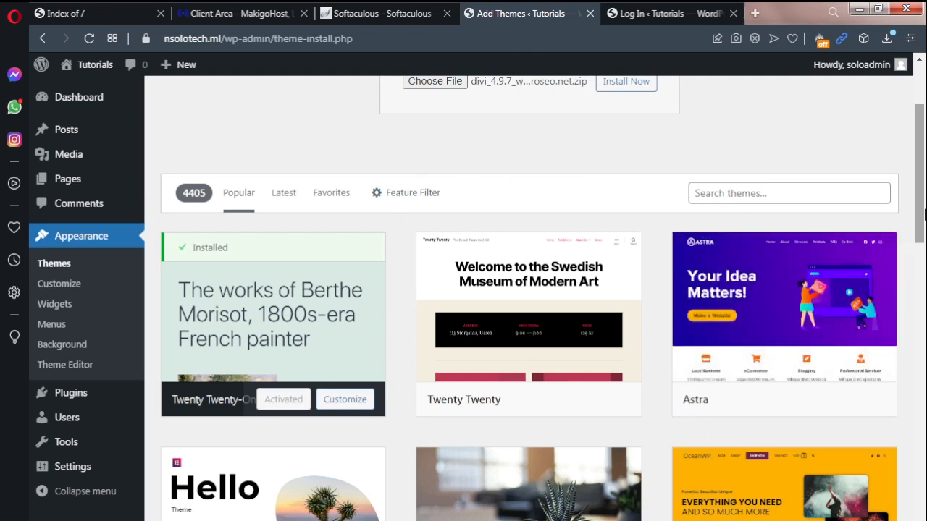
pyautogui.scroll(-3, 919, 214)
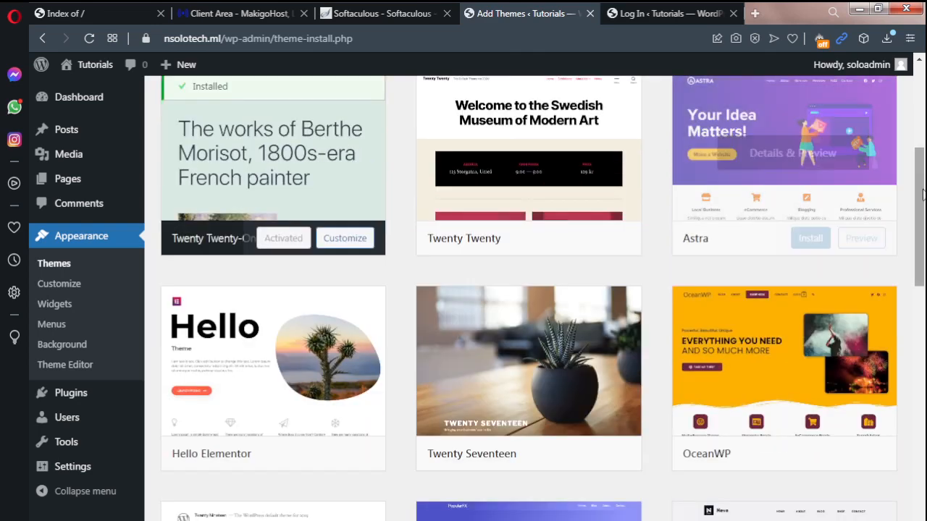
pyautogui.scroll(2, 922, 194)
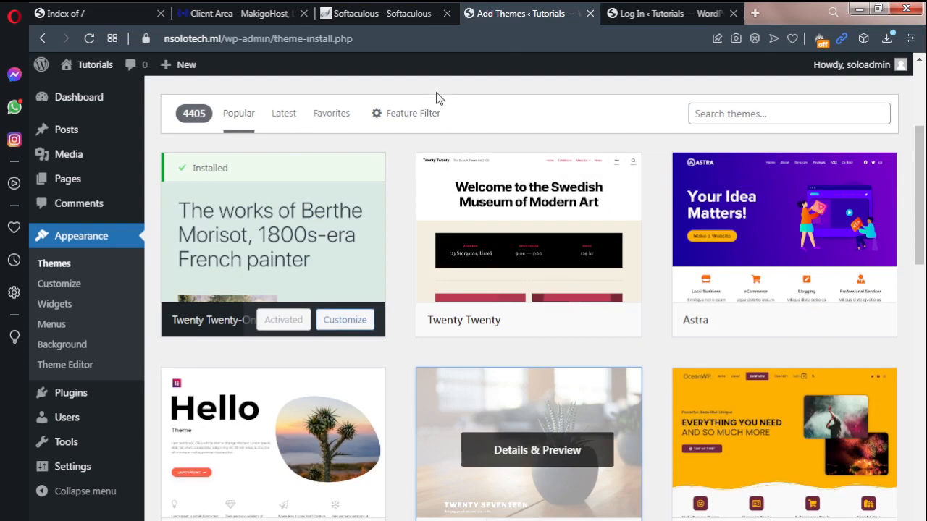
pyautogui.scroll(-3, 724, 434)
pyautogui.click(537, 363)
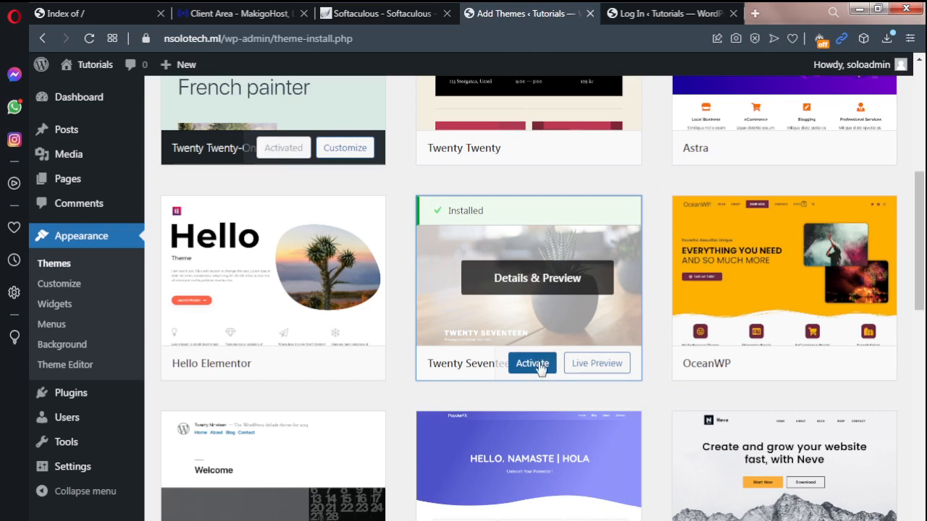
pyautogui.click(538, 367)
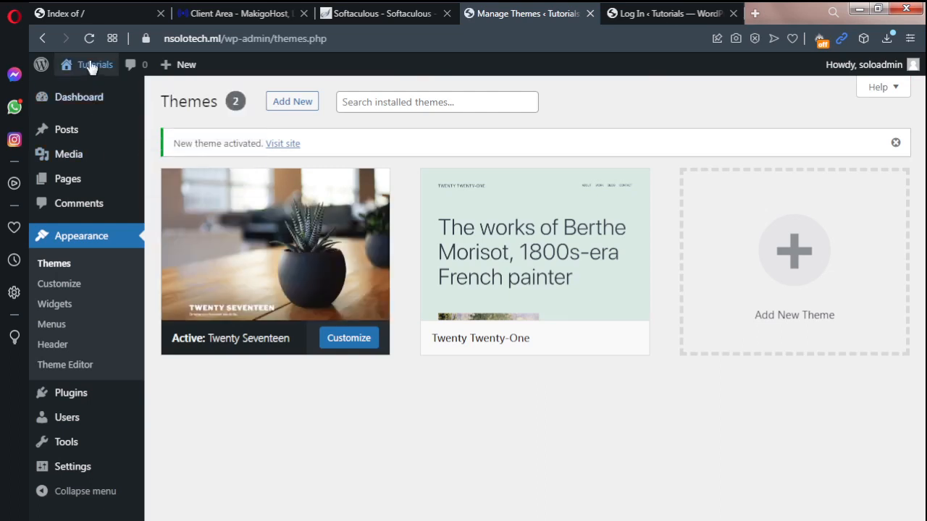
# Step: Open the public Tutorials site in a new tab to check the activated theme and return to the theme management page
pyautogui.moveTo(92, 72)
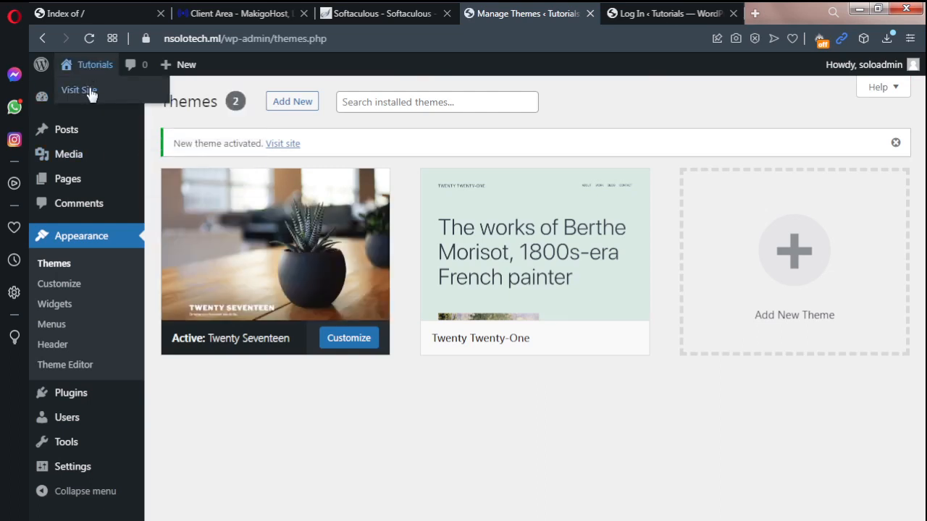
pyautogui.rightClick(92, 94)
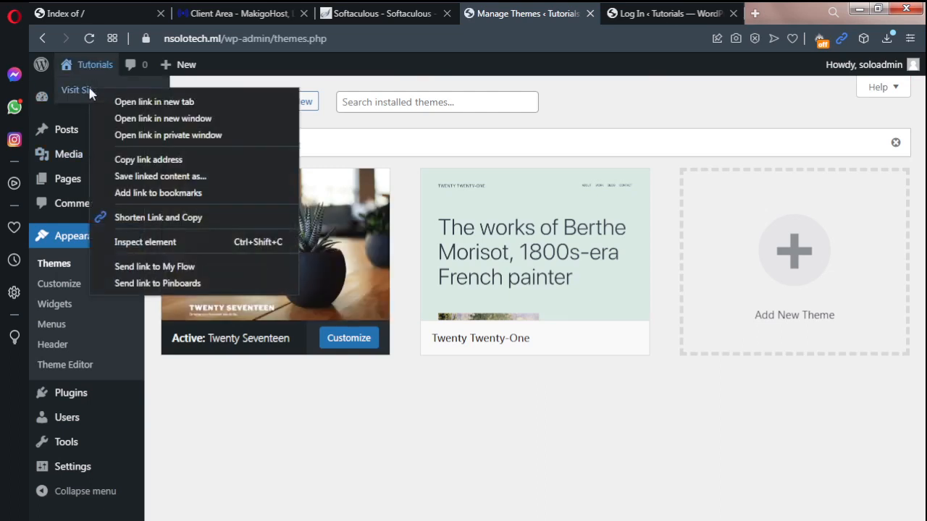
pyautogui.click(113, 100)
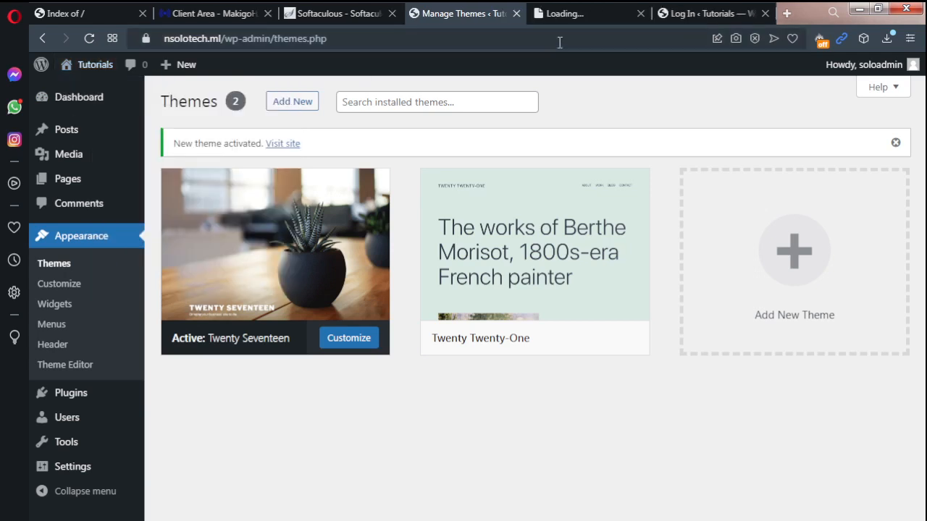
pyautogui.click(570, 16)
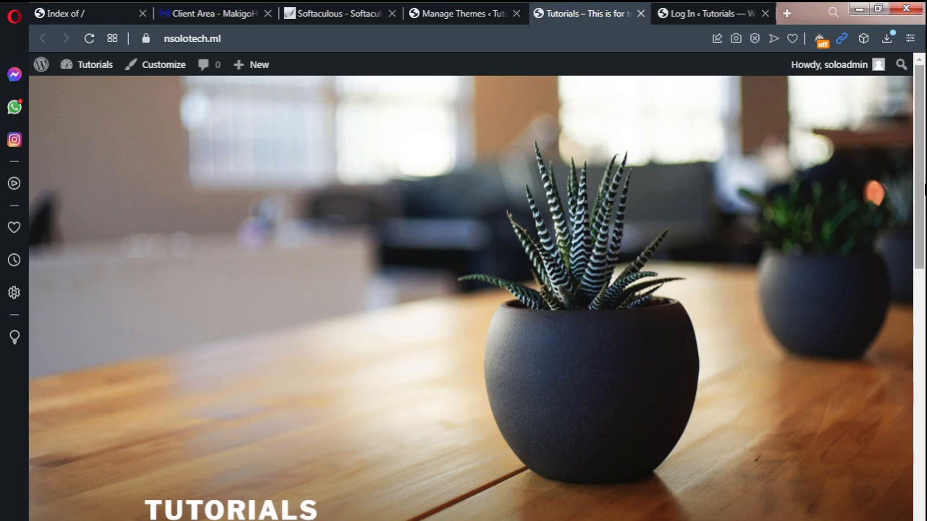
pyautogui.moveTo(919, 186)
pyautogui.mouseDown()
pyautogui.moveTo(923, 410)
pyautogui.moveTo(923, 187)
pyautogui.mouseUp()
pyautogui.click(480, 13)
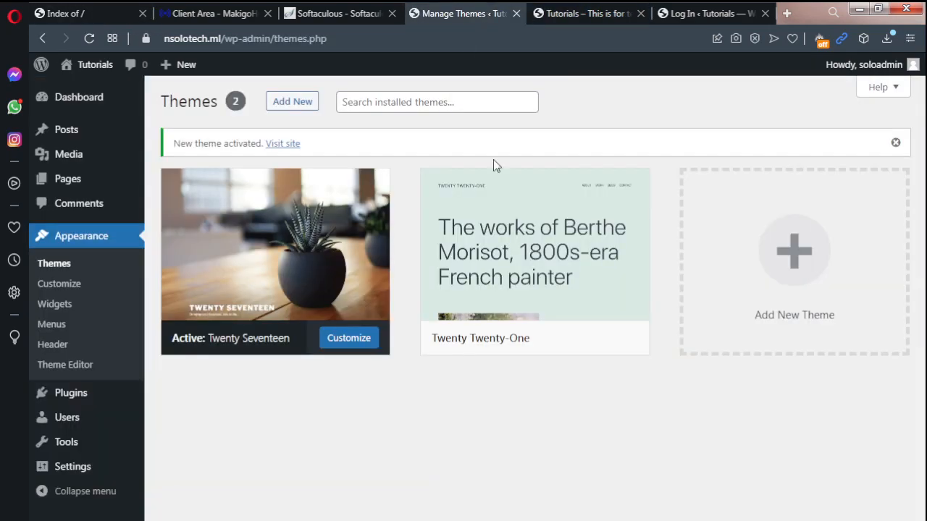
# Step: Delete the Twenty Twenty-One theme from the installed themes
pyautogui.click(537, 283)
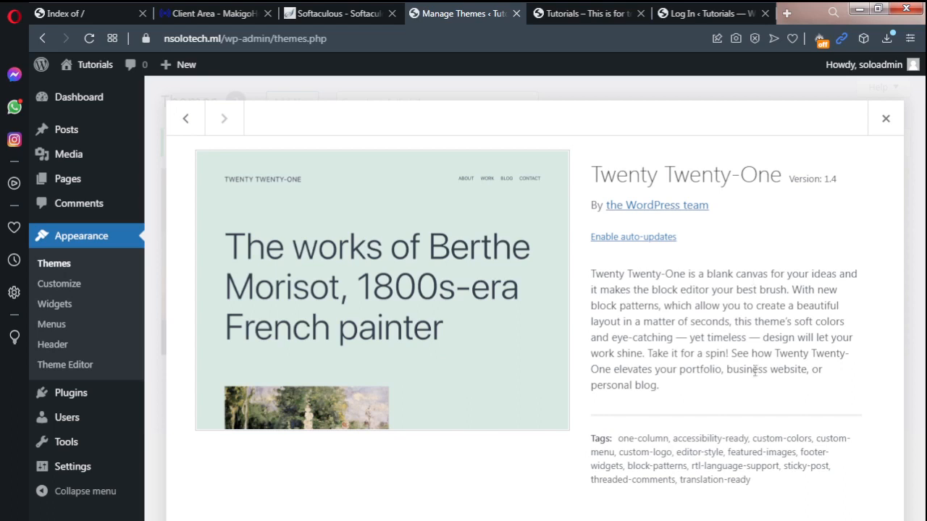
pyautogui.click(879, 519)
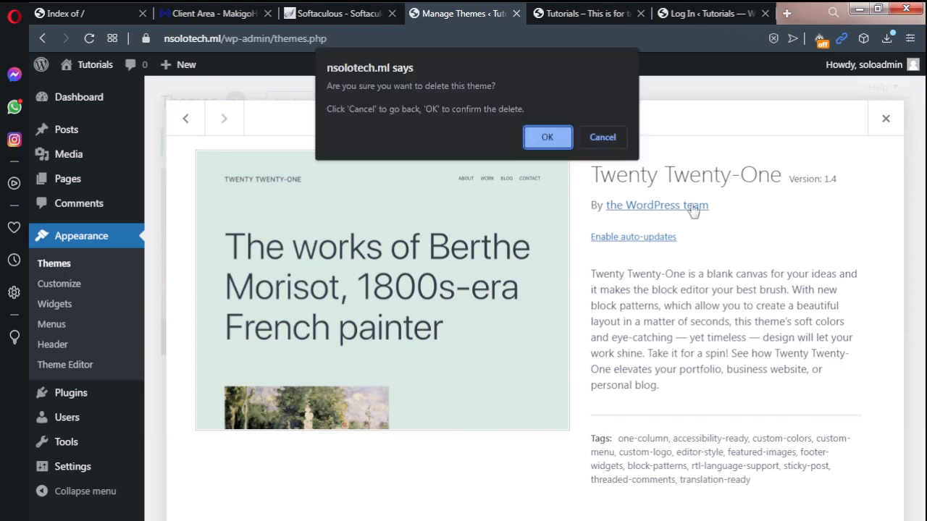
pyautogui.click(546, 137)
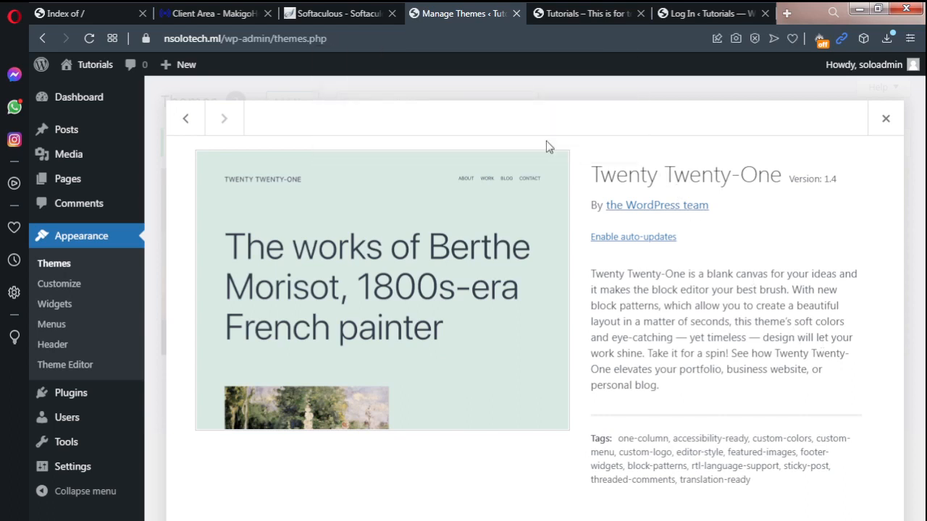
pyautogui.scroll(-2, 546, 141)
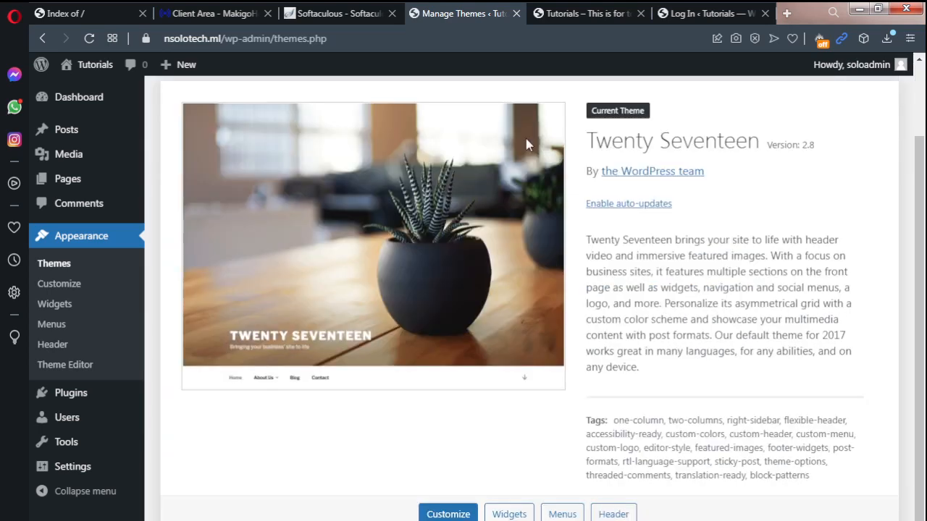
pyautogui.scroll(2, 883, 290)
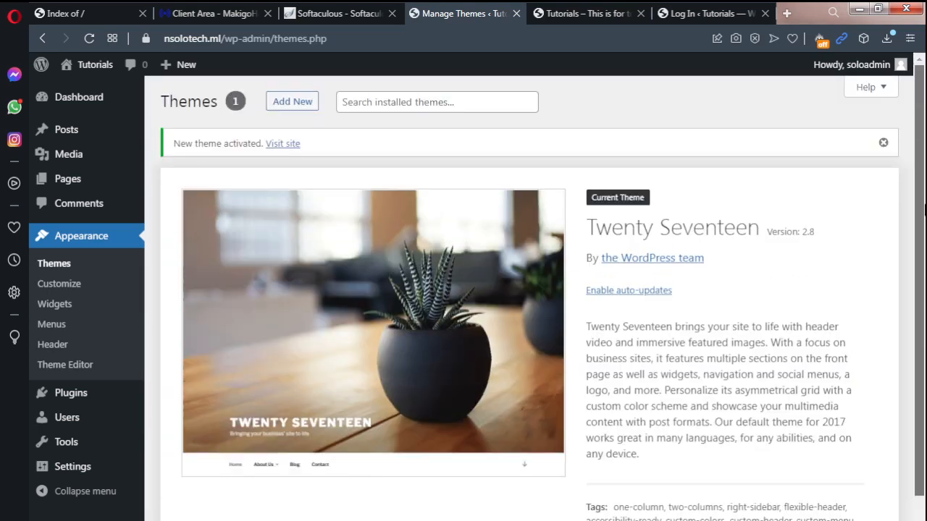
# Step: Install the GeneratePress theme from the popular themes and activate it
pyautogui.click(307, 105)
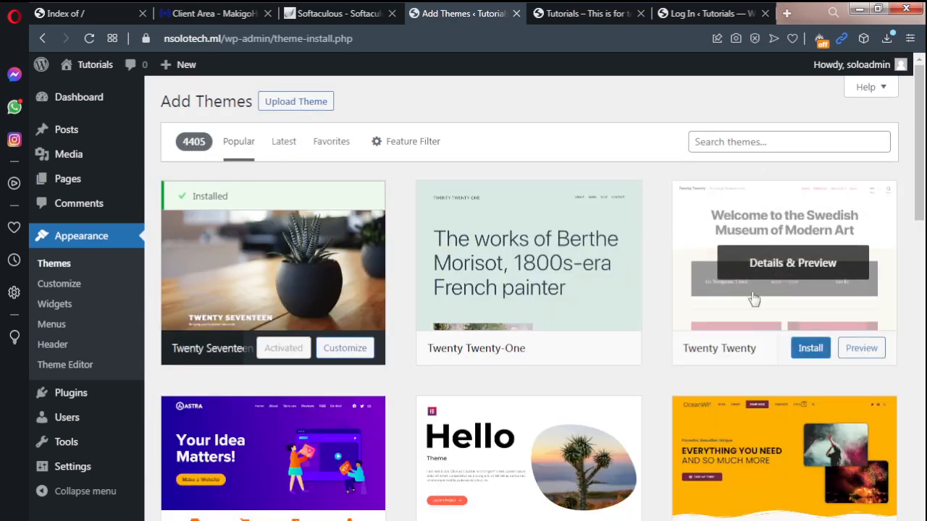
pyautogui.scroll(-5, 924, 304)
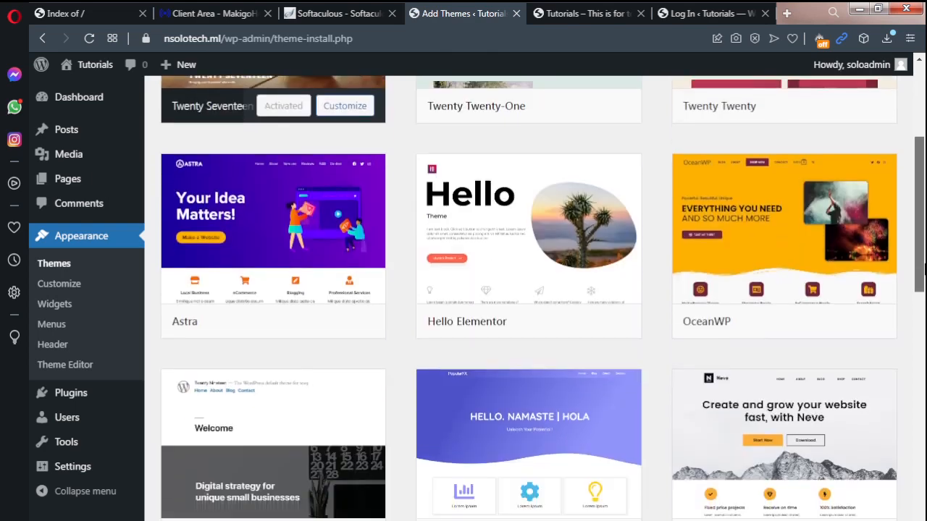
pyautogui.scroll(-4, 924, 290)
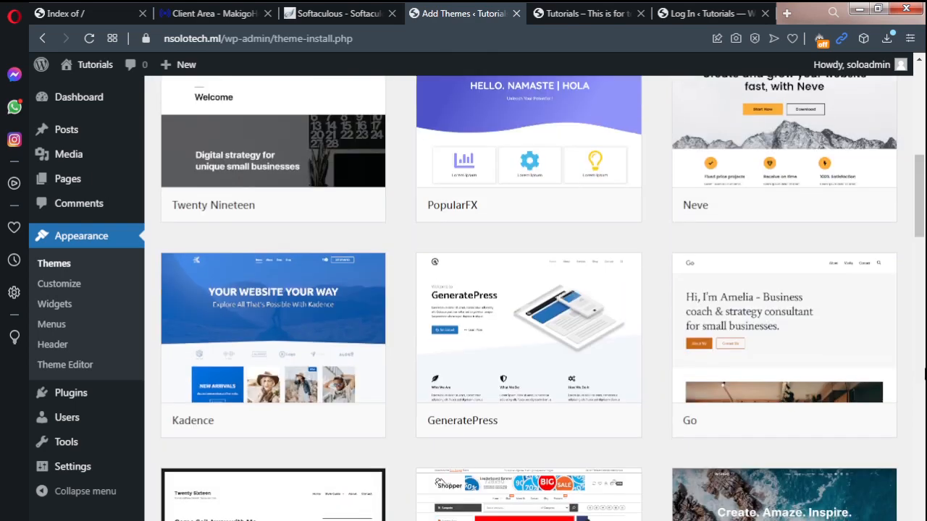
pyautogui.scroll(-3, 922, 246)
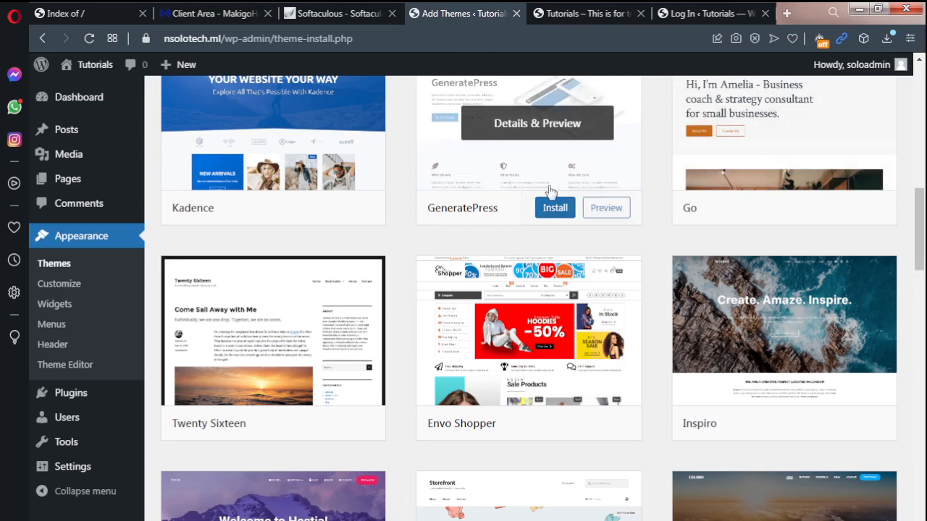
pyautogui.click(558, 217)
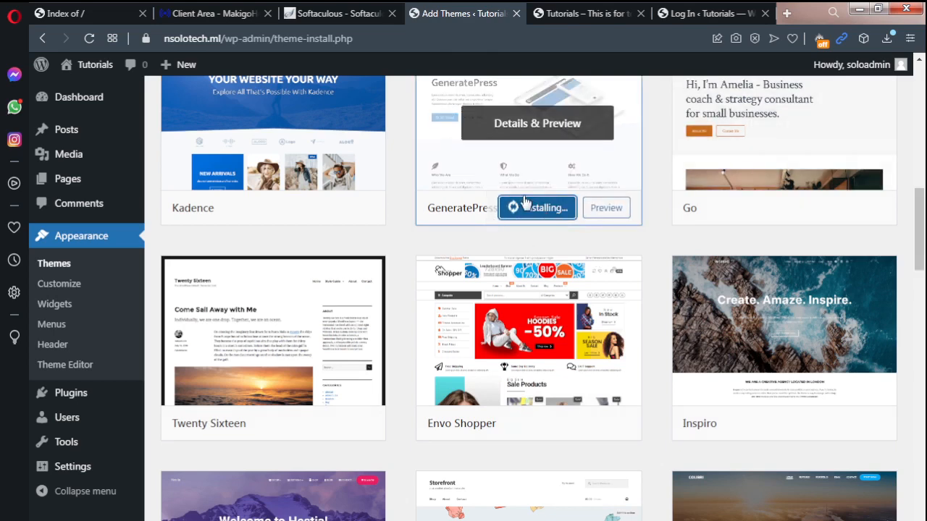
pyautogui.scroll(2, 870, 254)
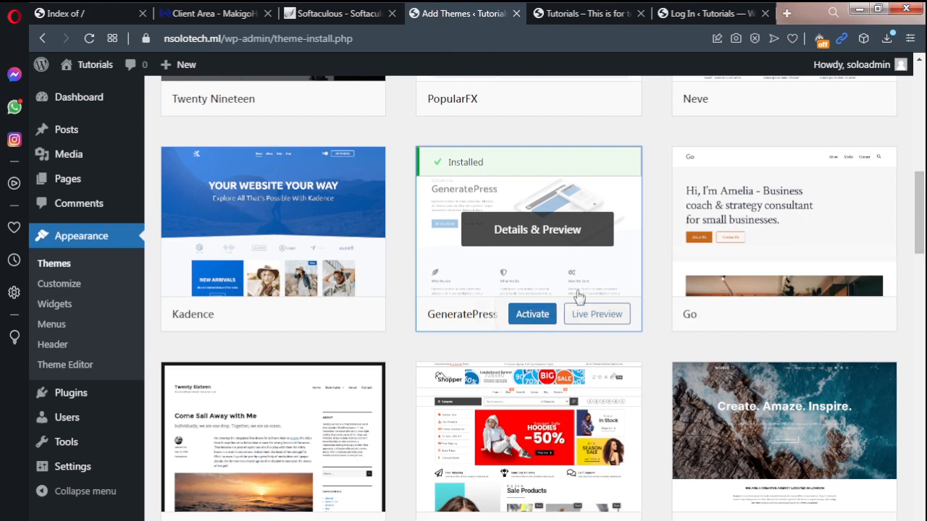
pyautogui.click(531, 319)
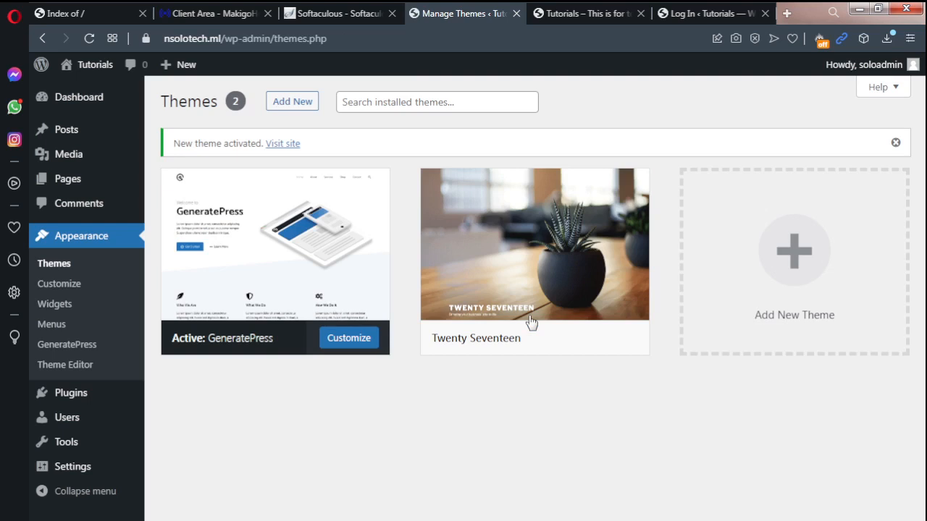
# Step: Reload the public Tutorials site and look over the front page with the GeneratePress theme
pyautogui.click(588, 13)
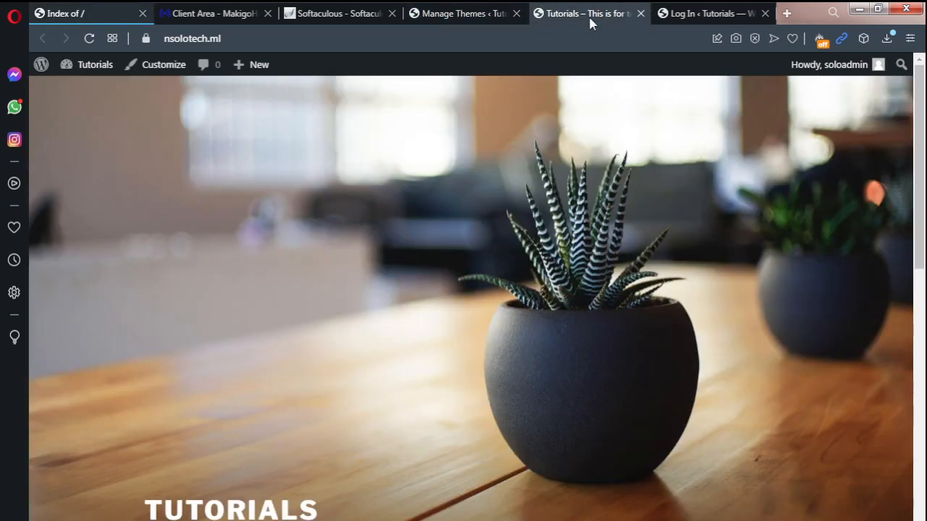
pyautogui.click(90, 40)
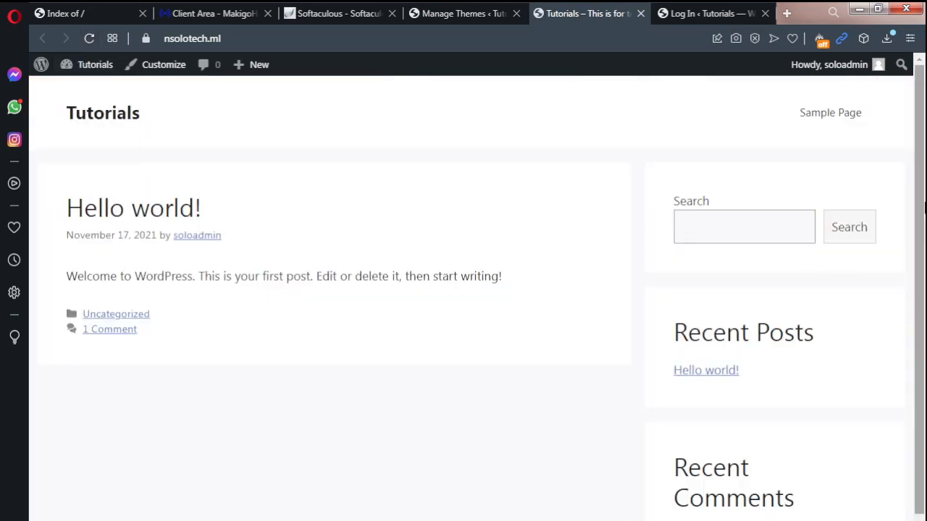
pyautogui.scroll(-1, 924, 187)
pyautogui.scroll(1, 924, 198)
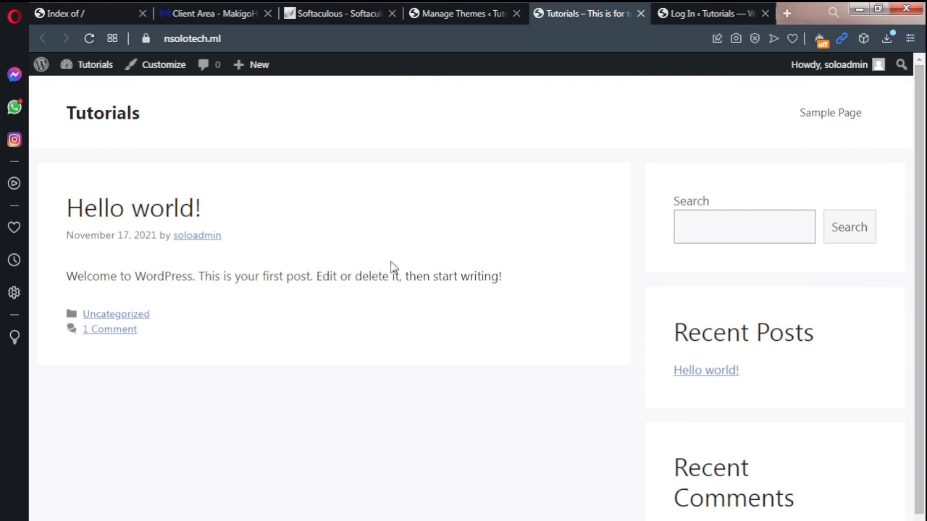
# Step: Return to the theme management page and activate the Twenty Seventeen theme again
pyautogui.click(462, 14)
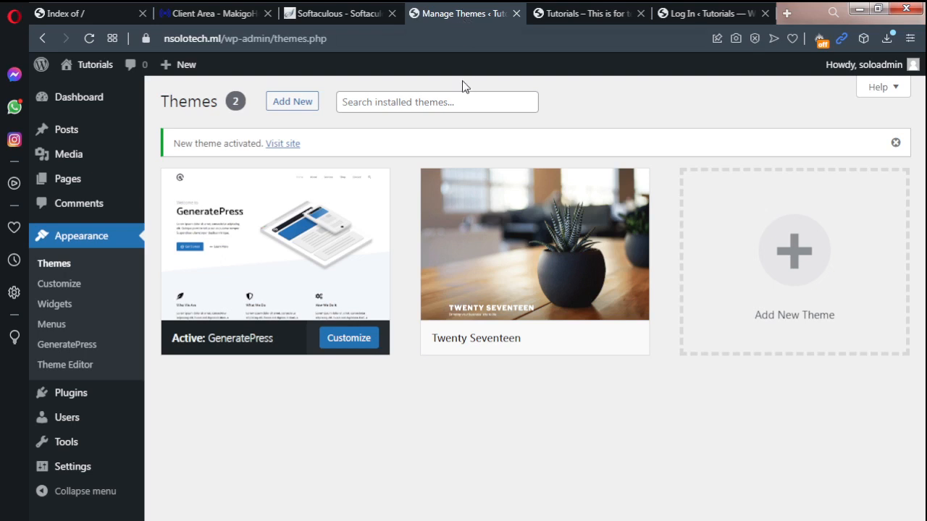
pyautogui.moveTo(501, 250)
pyautogui.click(543, 341)
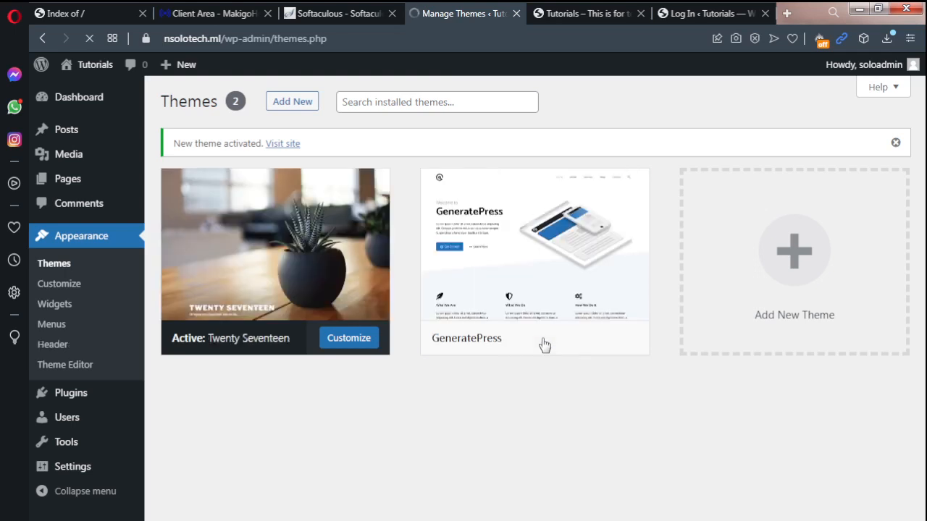
pyautogui.moveTo(532, 342)
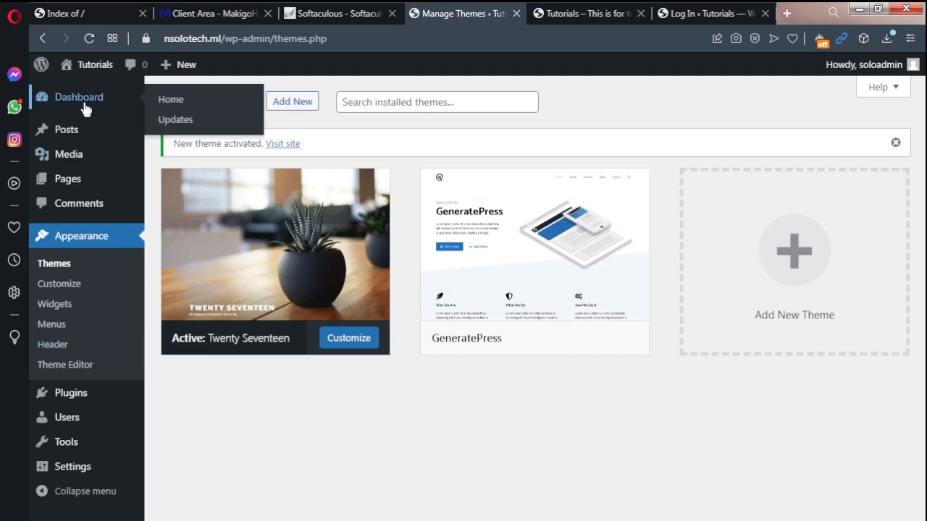
# Step: Open the page for adding new plugins and browse the featured and popular plugins
pyautogui.moveTo(62, 407)
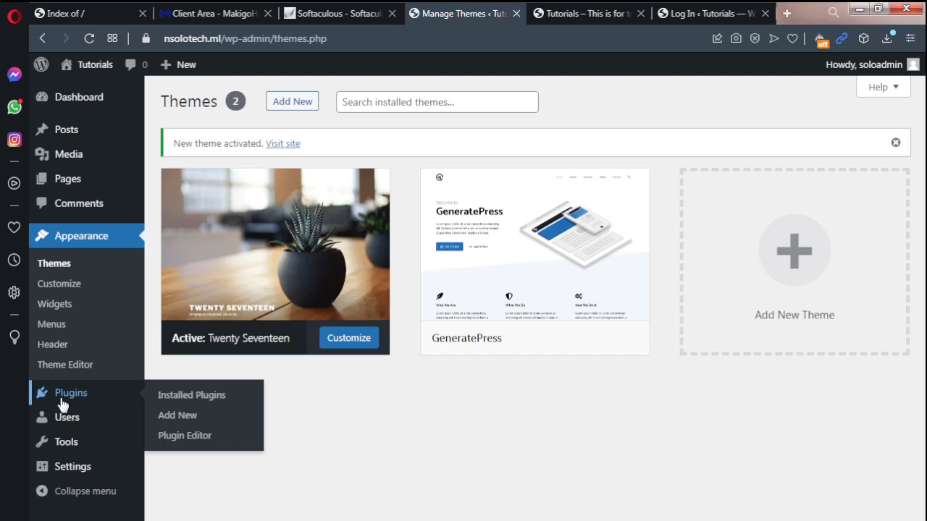
pyautogui.click(178, 416)
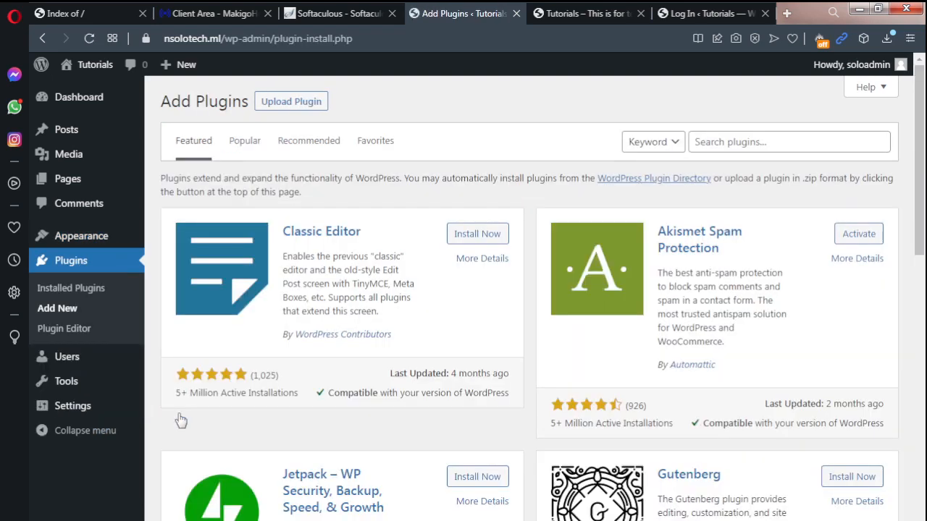
pyautogui.moveTo(918, 185); pyautogui.dragTo(922, 264)
pyautogui.moveTo(924, 304)
pyautogui.mouseDown()
pyautogui.moveTo(924, 464)
pyautogui.moveTo(921, 145)
pyautogui.mouseUp()
pyautogui.click(762, 142)
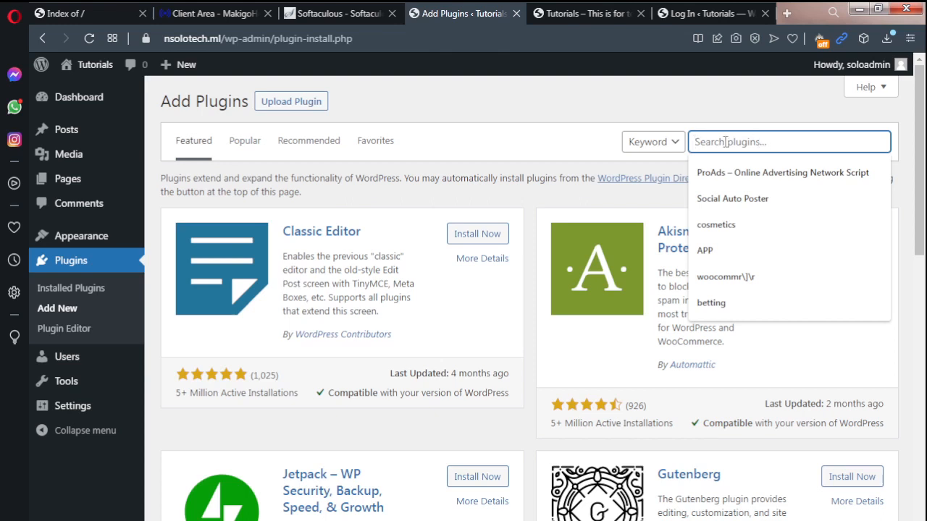
pyautogui.click(245, 143)
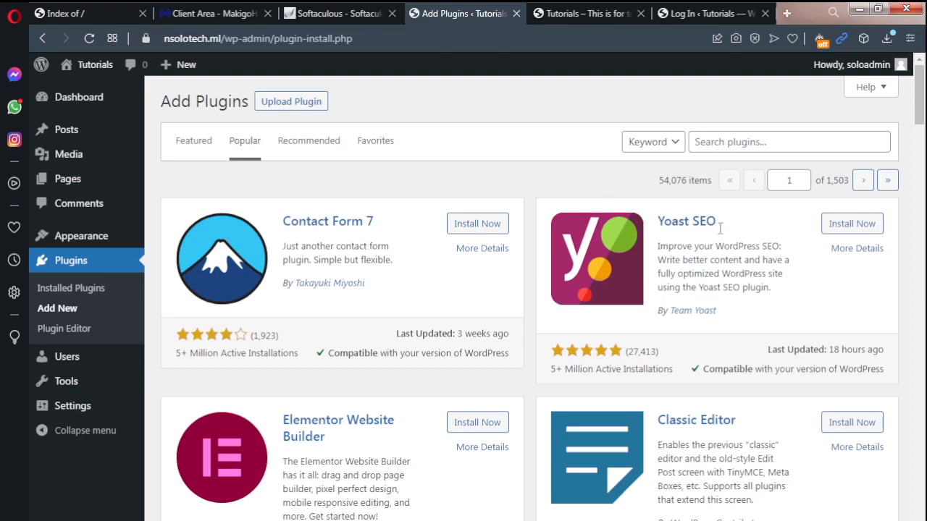
pyautogui.moveTo(920, 109)
pyautogui.mouseDown()
pyautogui.moveTo(923, 120)
pyautogui.moveTo(925, 105)
pyautogui.mouseUp()
pyautogui.scroll(-2, 920, 116)
pyautogui.moveTo(921, 115); pyautogui.dragTo(921, 148)
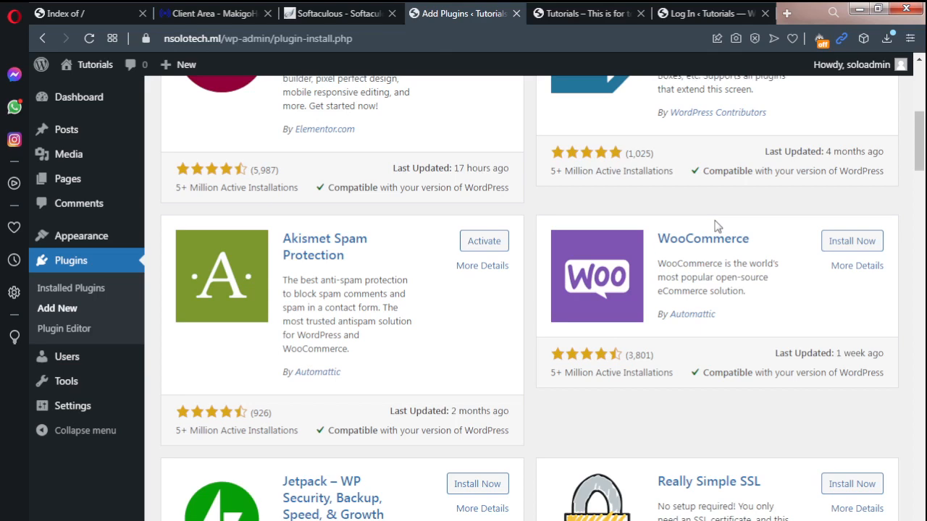
pyautogui.moveTo(917, 146); pyautogui.dragTo(918, 119)
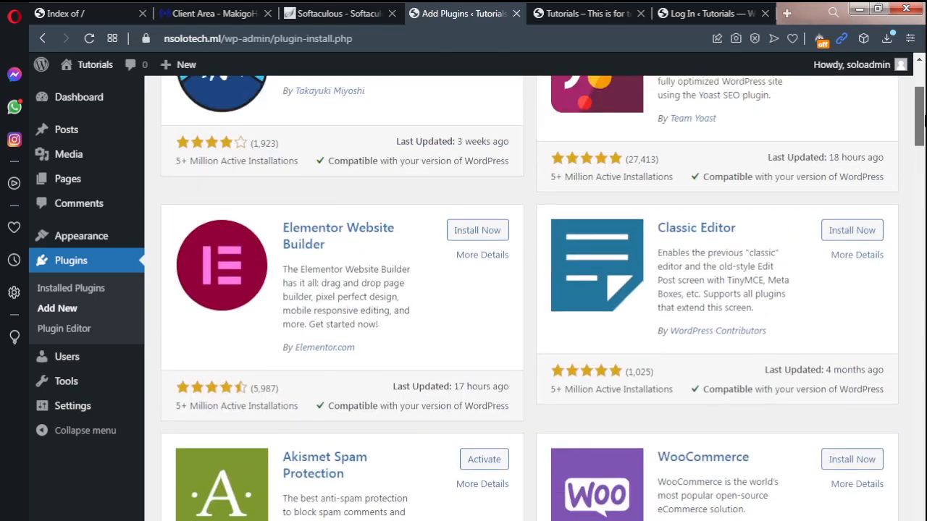
pyautogui.moveTo(919, 118); pyautogui.dragTo(918, 101)
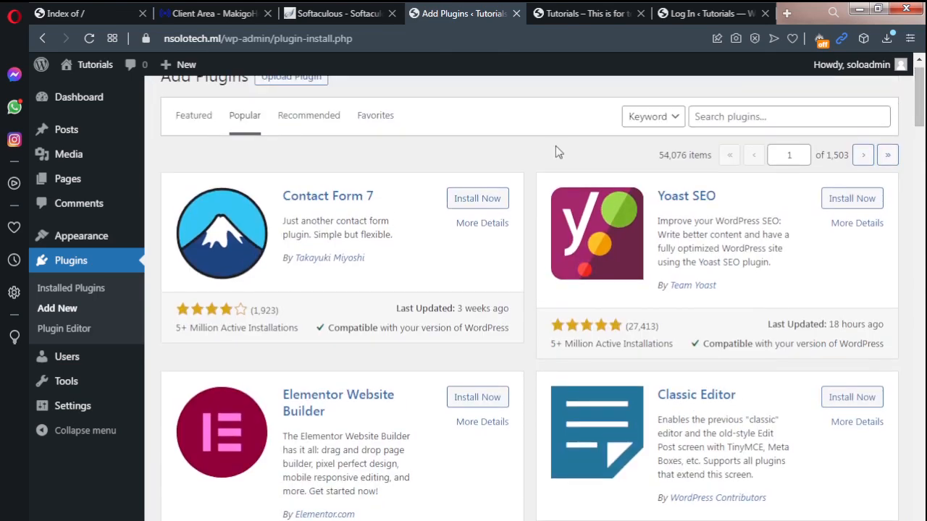
# Step: Start a new page from the list of all pages and dismiss the block editor's welcome guide
pyautogui.moveTo(73, 186)
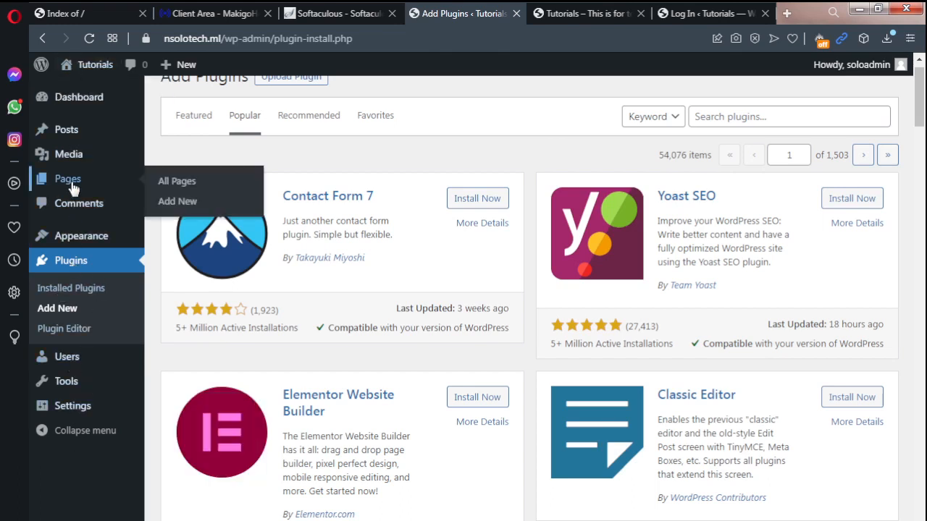
pyautogui.click(190, 183)
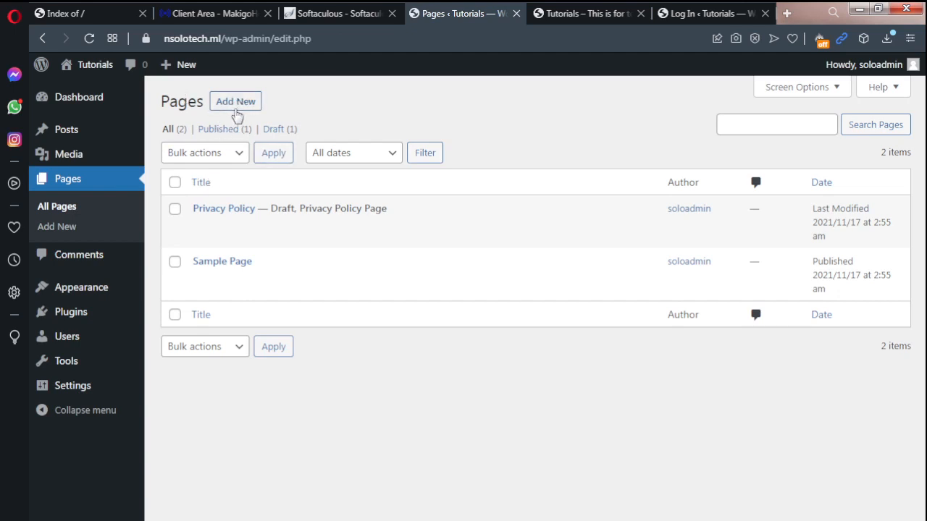
pyautogui.click(235, 108)
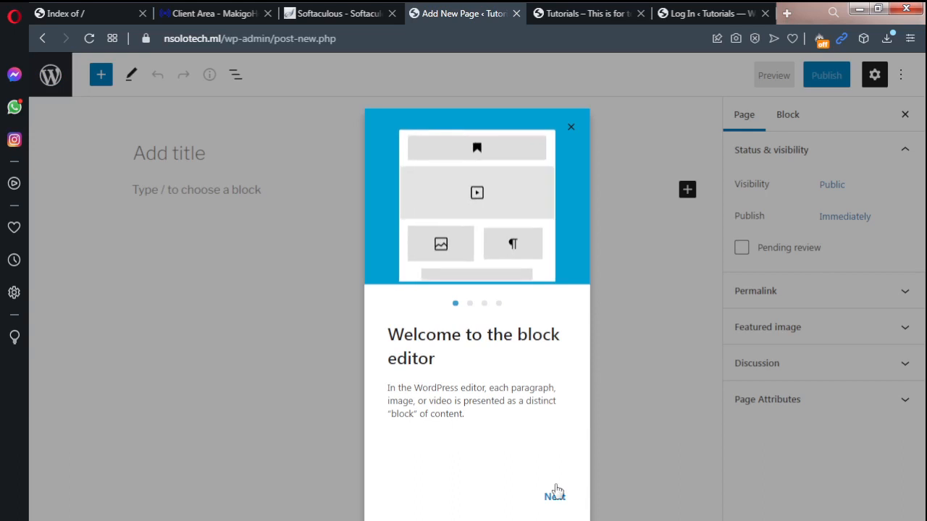
pyautogui.click(569, 131)
# Step: Publish the new page with the title Home and view it on the public site
pyautogui.click(168, 155)
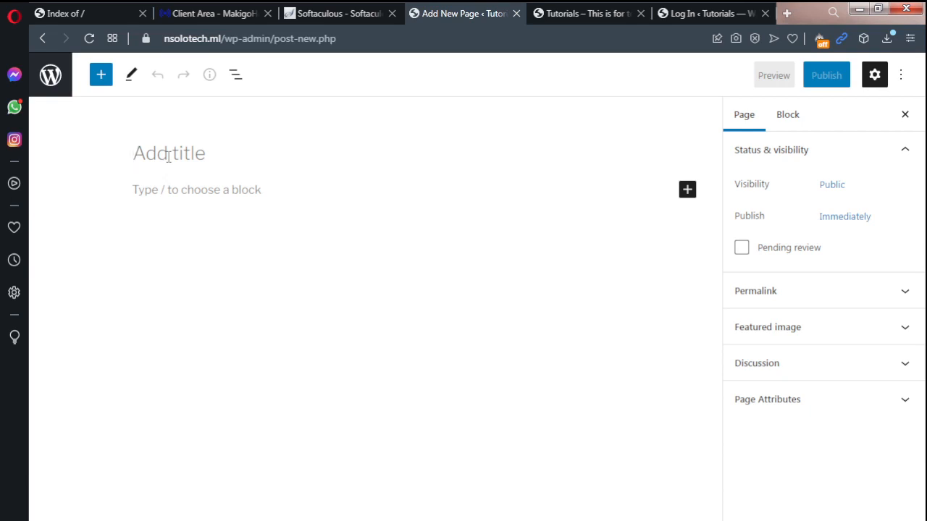
pyautogui.write('Ho')
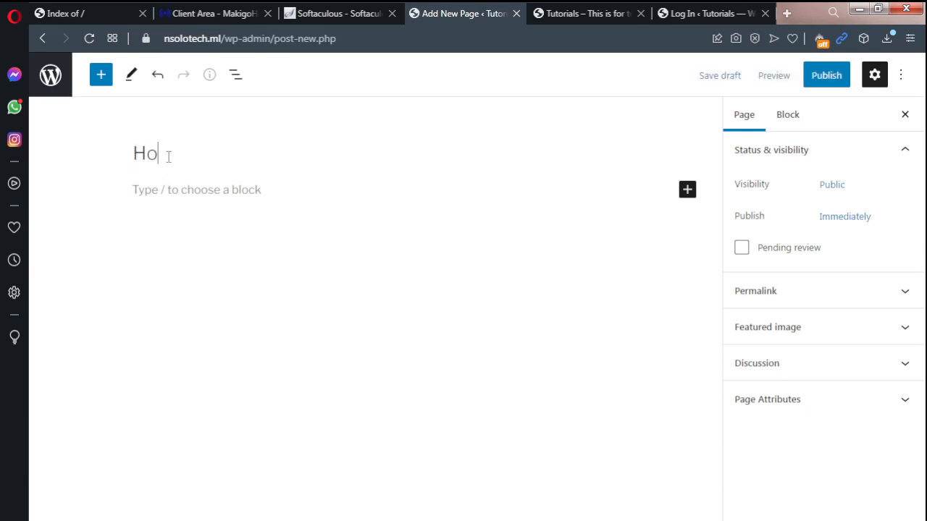
pyautogui.write('me')
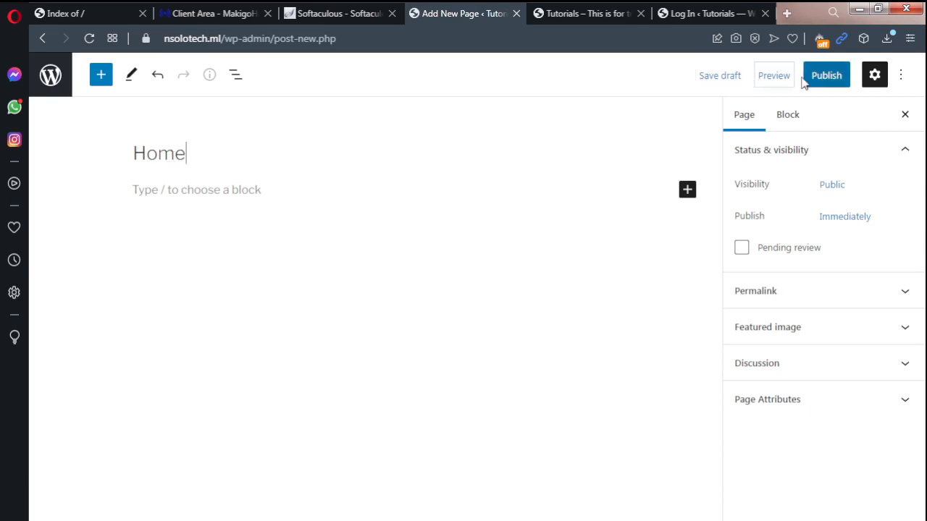
pyautogui.click(826, 84)
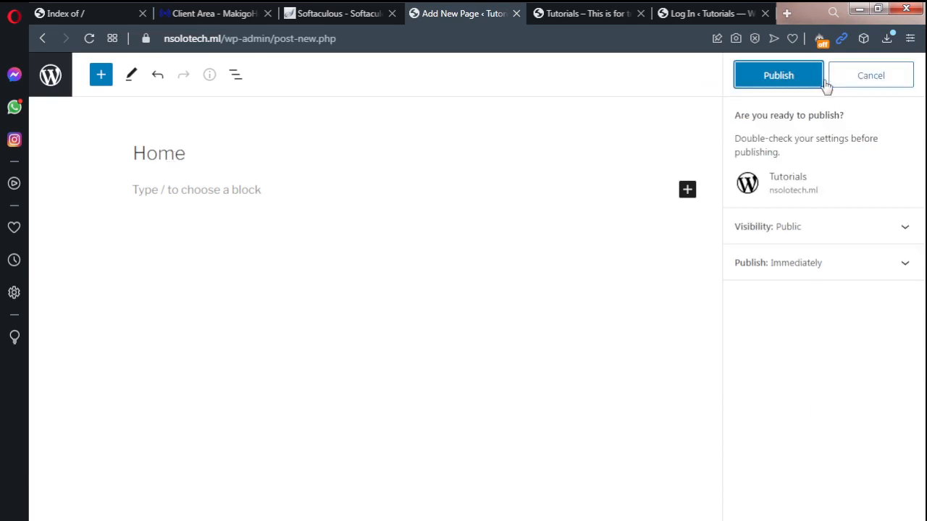
pyautogui.click(788, 85)
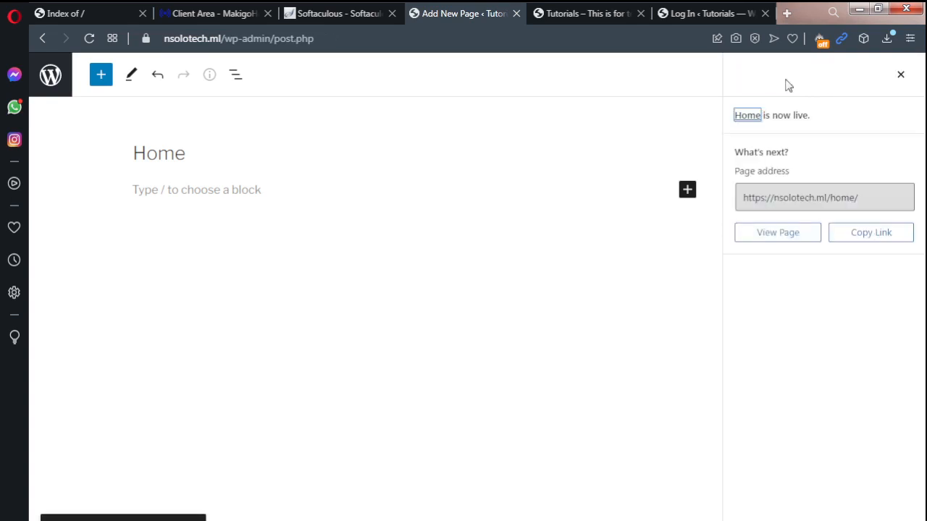
pyautogui.click(787, 240)
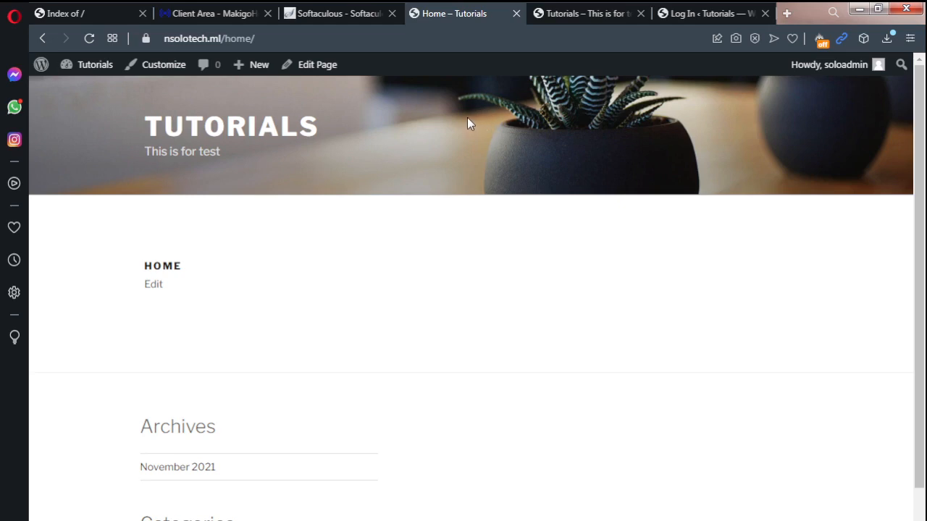
pyautogui.moveTo(94, 70)
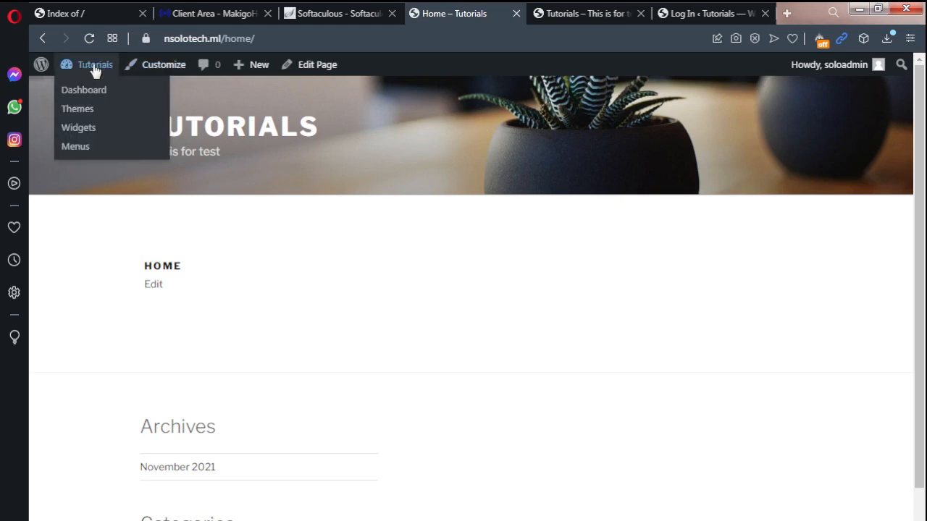
# Step: In the reading settings, set the static page Home as homepage and Sample Page as posts page, and save
pyautogui.click(86, 93)
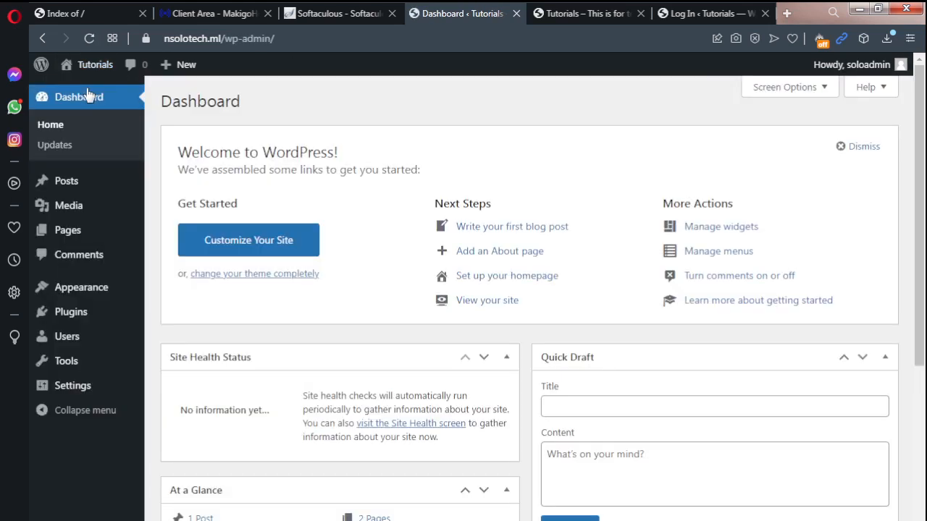
pyautogui.moveTo(72, 389)
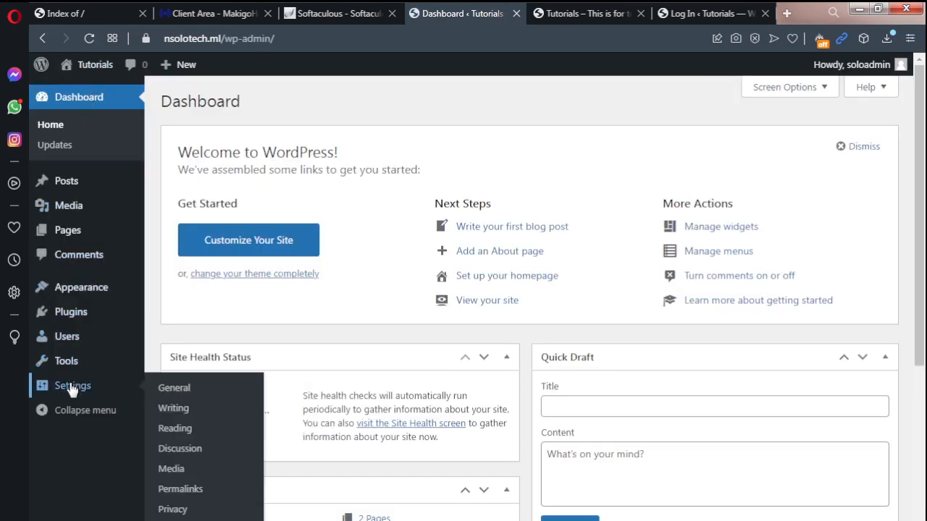
pyautogui.click(176, 431)
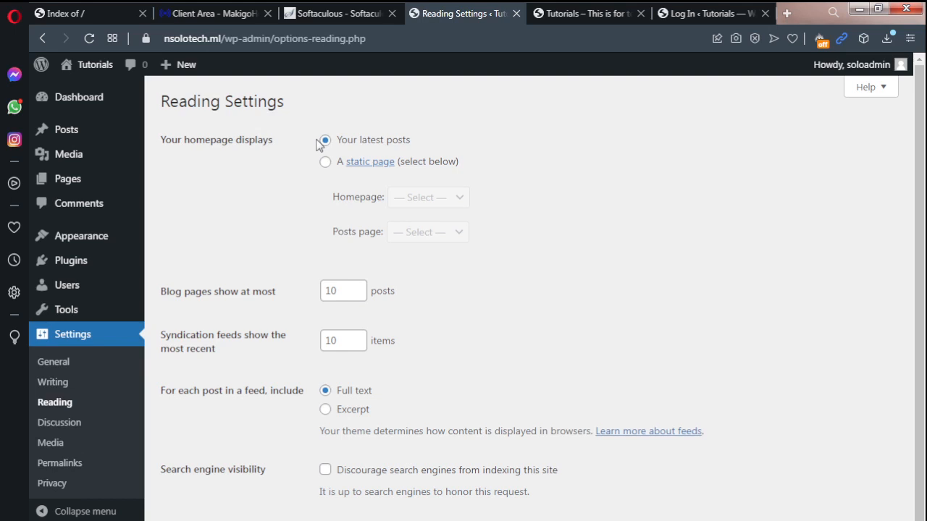
pyautogui.click(325, 162)
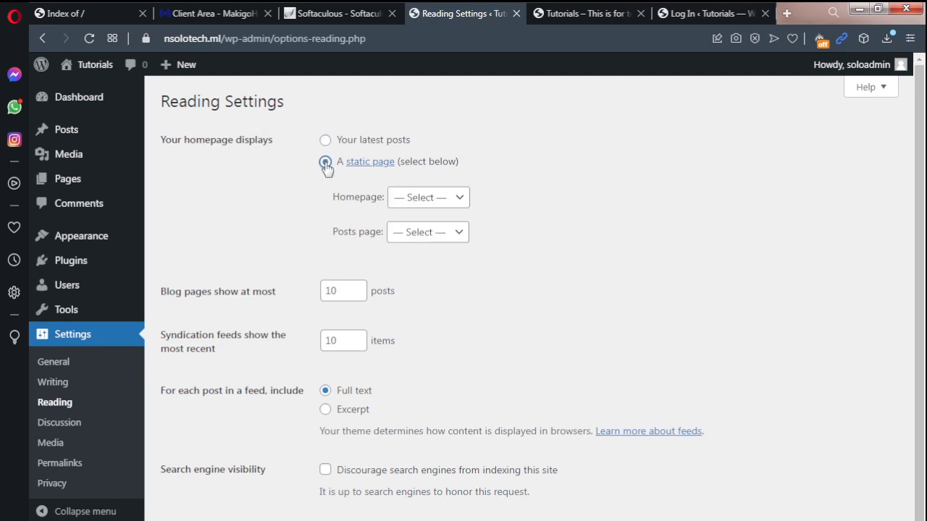
pyautogui.click(414, 205)
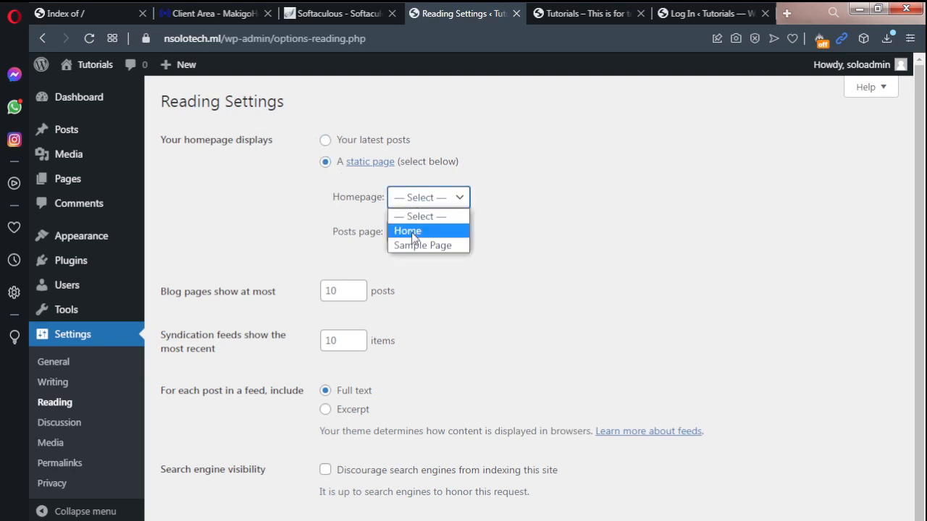
pyautogui.click(414, 237)
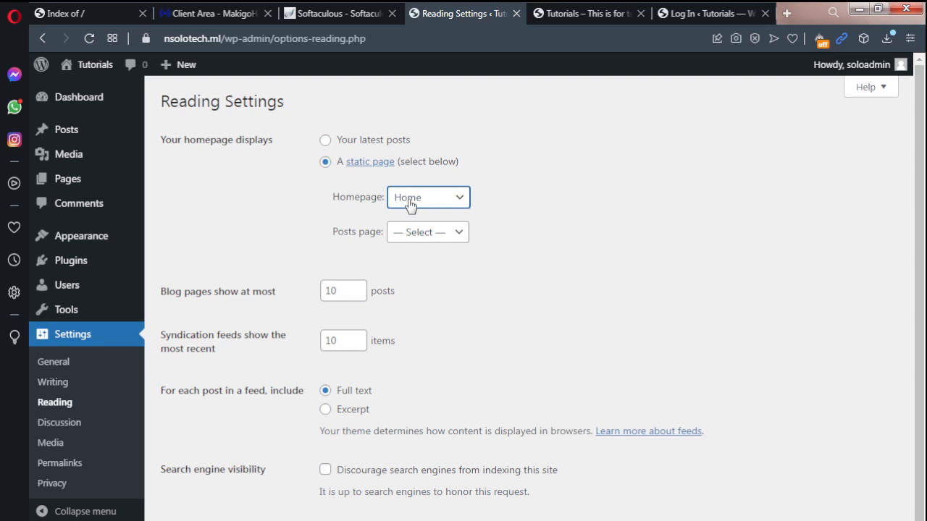
pyautogui.click(426, 239)
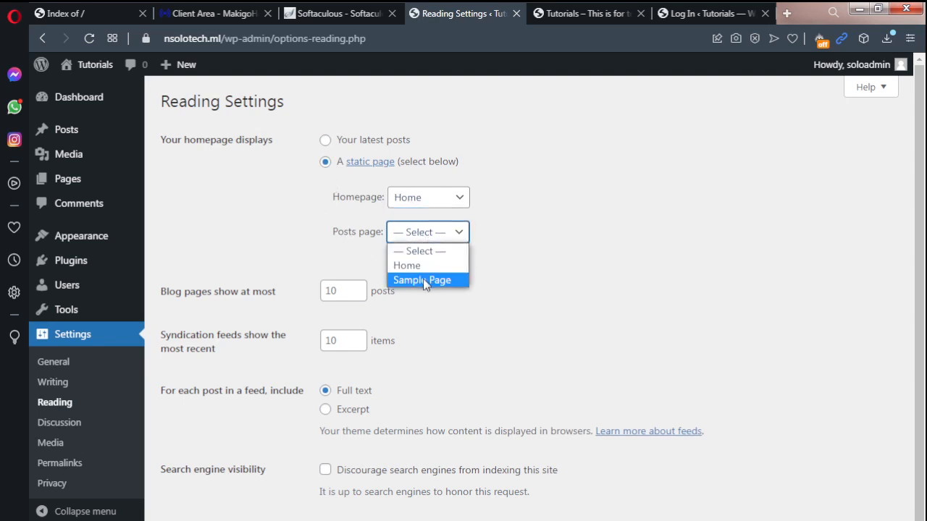
pyautogui.click(423, 281)
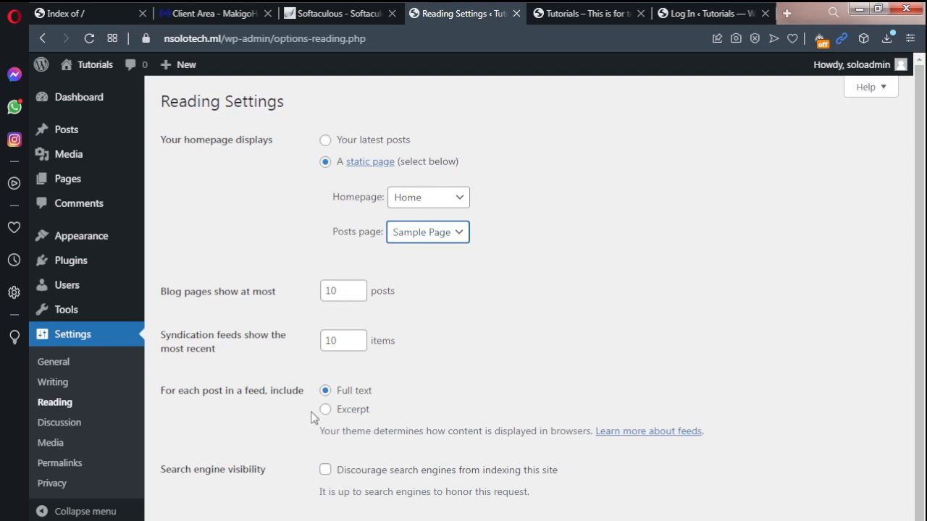
pyautogui.click(326, 471)
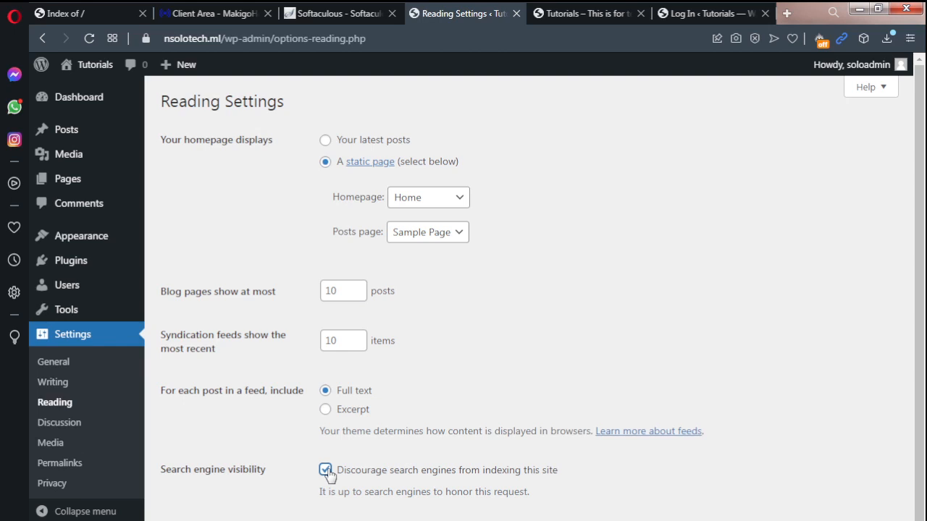
pyautogui.click(197, 520)
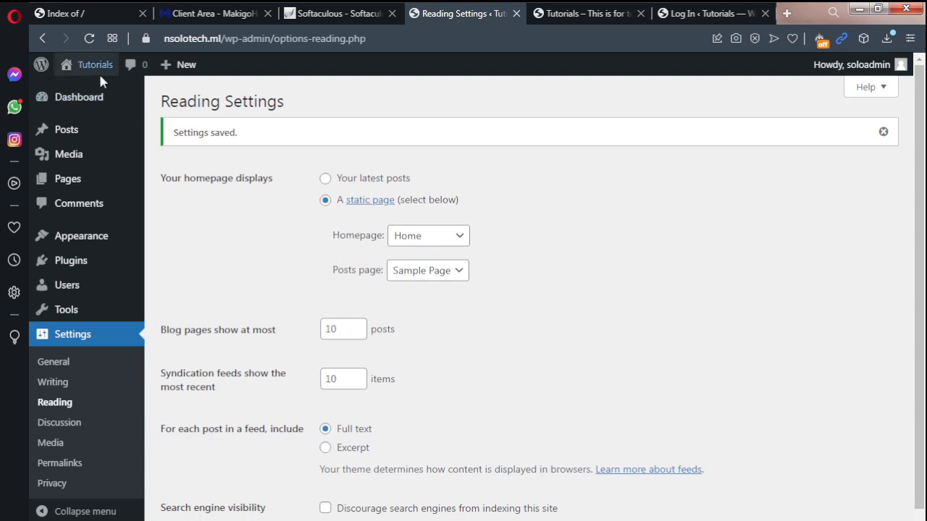
# Step: Reload the public site's front page to check the homepage setting
pyautogui.moveTo(99, 72)
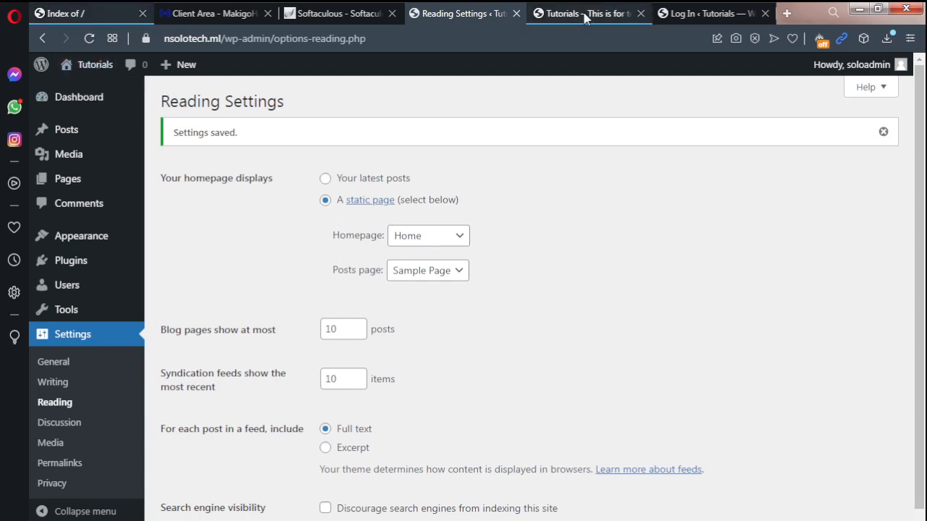
pyautogui.click(585, 15)
pyautogui.click(89, 40)
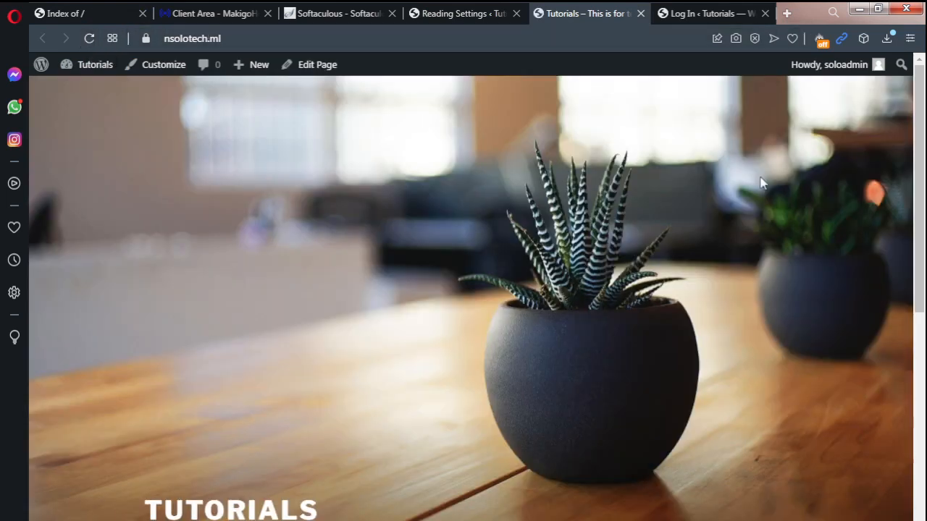
pyautogui.hotkey('ctrl', 't')
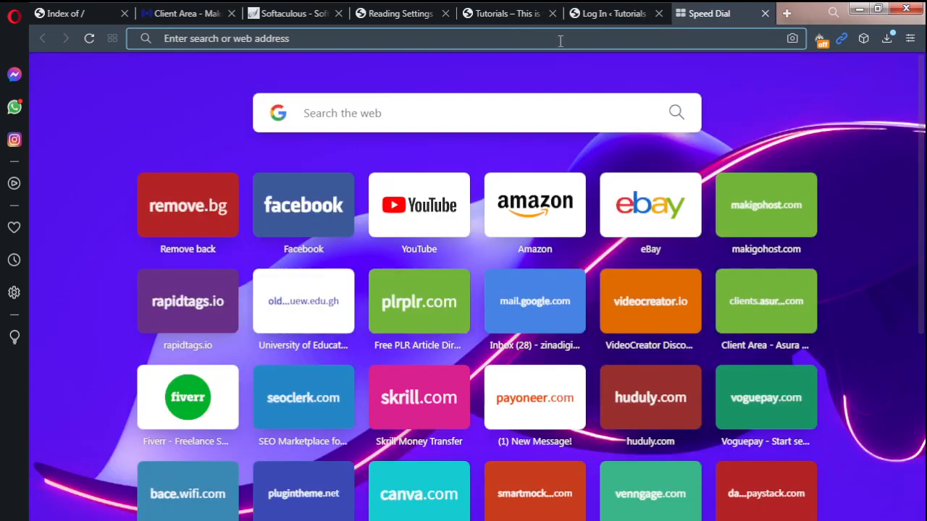
pyautogui.click(609, 13)
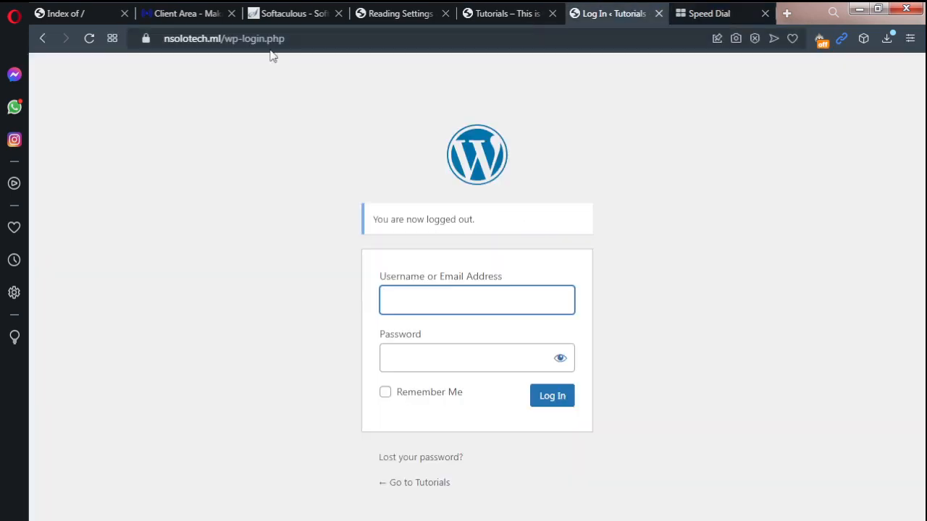
pyautogui.click(697, 20)
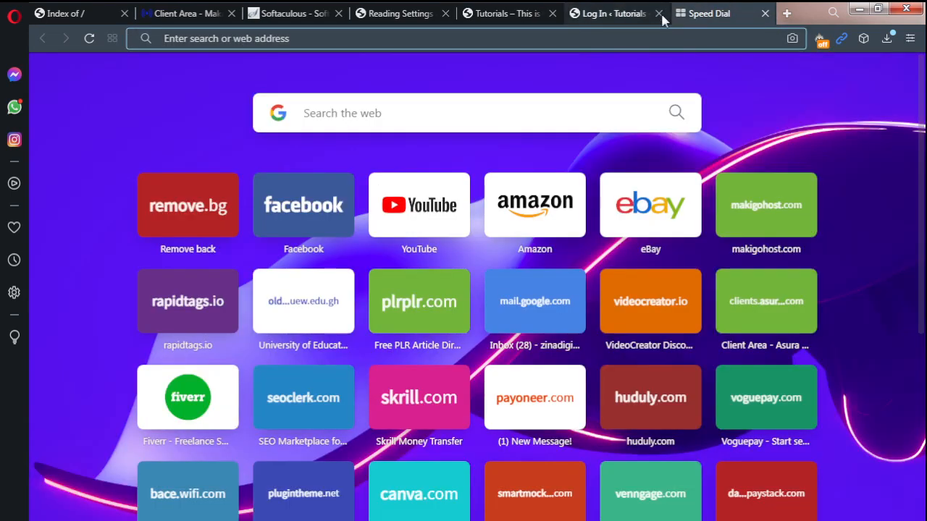
pyautogui.click(602, 17)
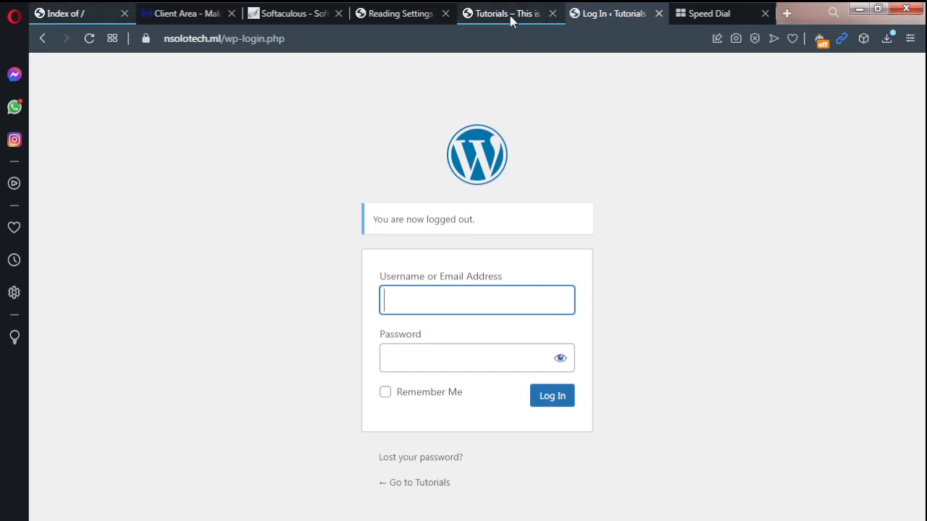
pyautogui.click(509, 19)
# Step: Enable the membership option Anyone can register in the site's general settings and save the changes
pyautogui.click(392, 17)
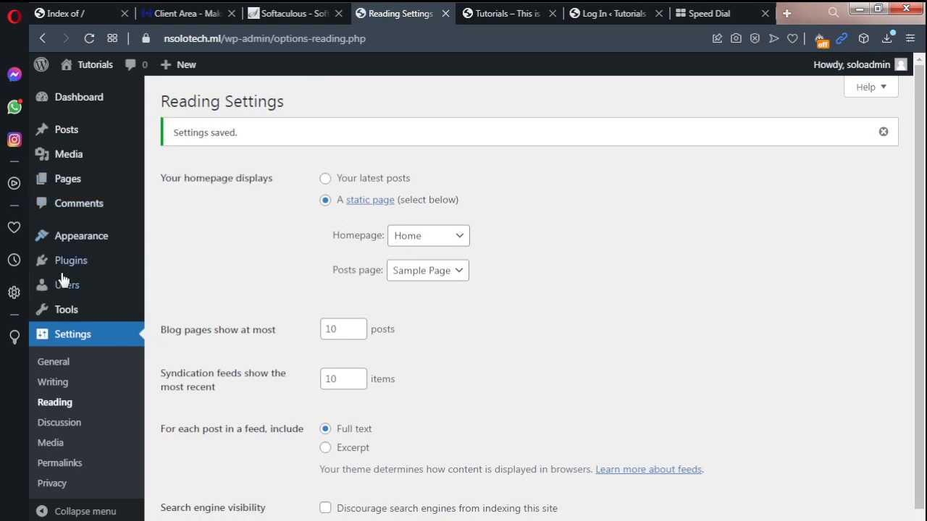
pyautogui.click(64, 363)
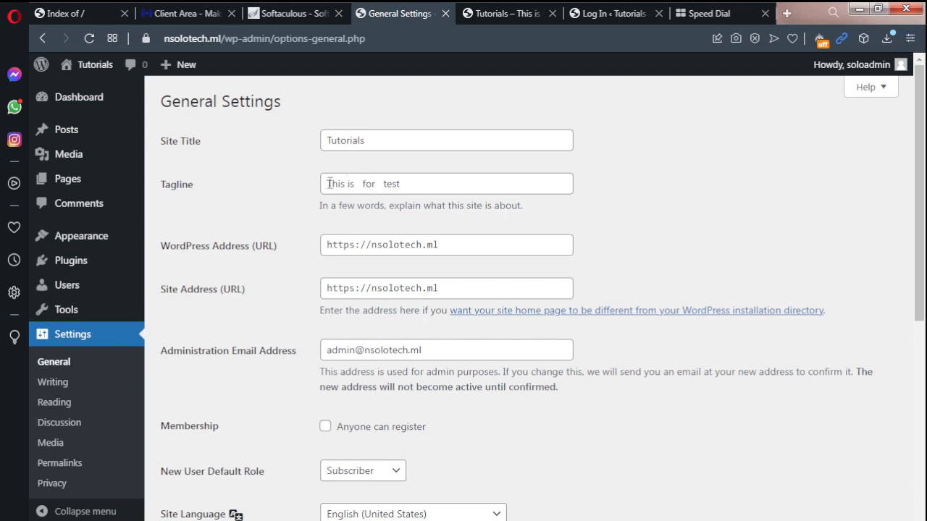
pyautogui.moveTo(328, 183); pyautogui.dragTo(421, 191)
pyautogui.click(368, 144)
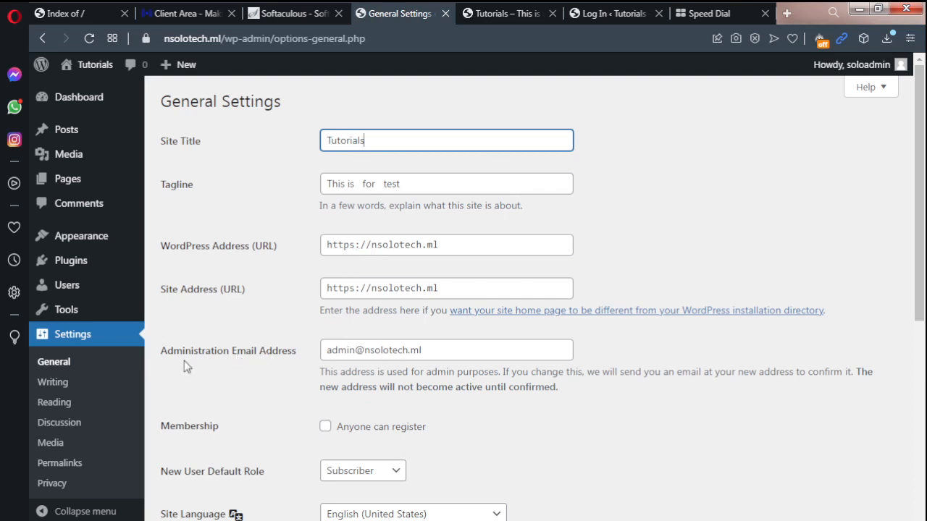
pyautogui.moveTo(425, 350); pyautogui.dragTo(324, 351)
pyautogui.click(327, 350)
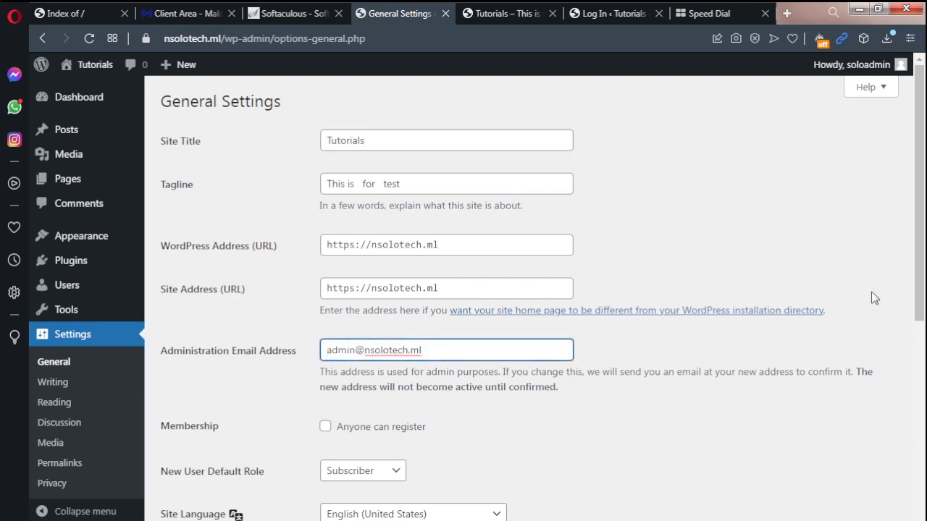
pyautogui.scroll(-2, 439, 255)
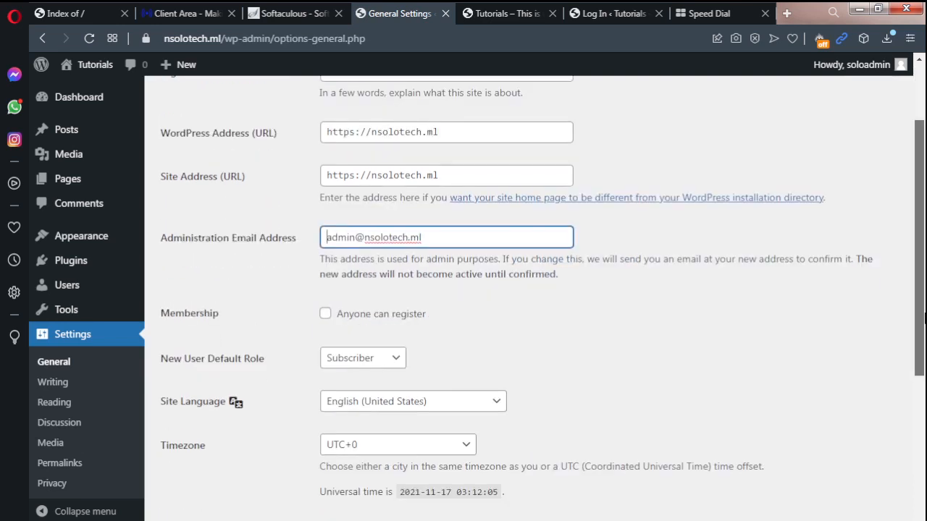
pyautogui.click(325, 316)
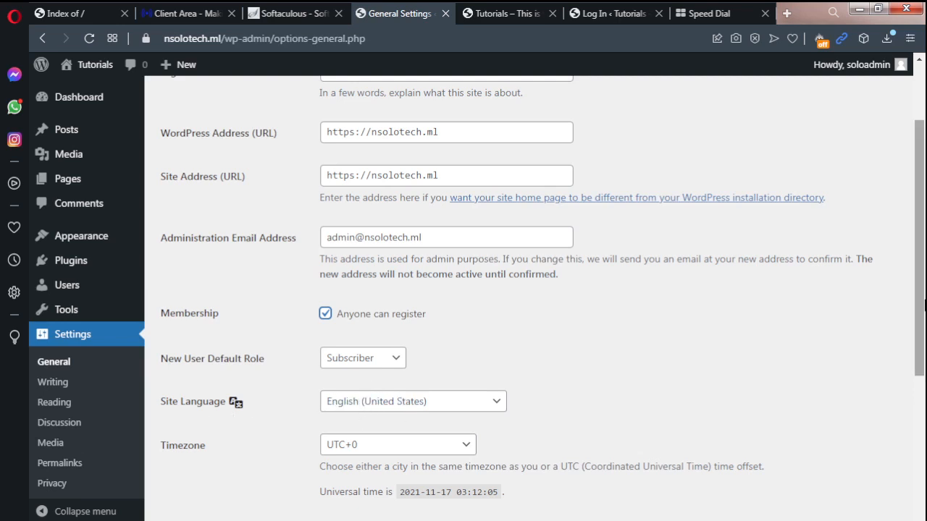
pyautogui.moveTo(921, 287); pyautogui.dragTo(924, 500)
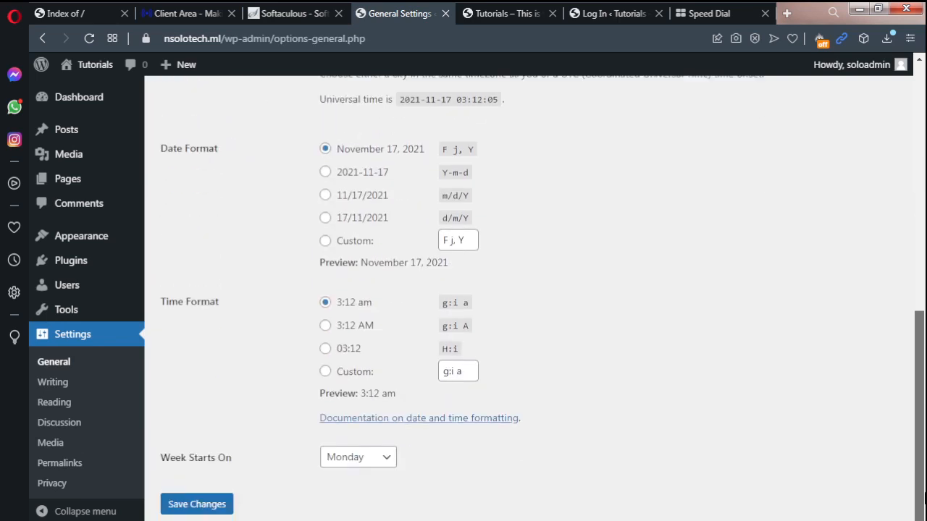
pyautogui.click(209, 506)
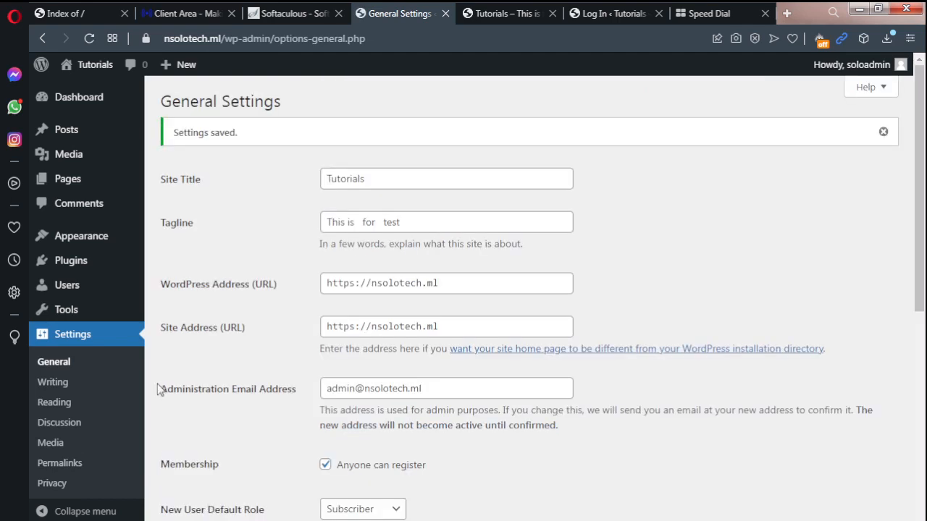
# Step: Review the site's writing, reading and discussion settings
pyautogui.click(52, 384)
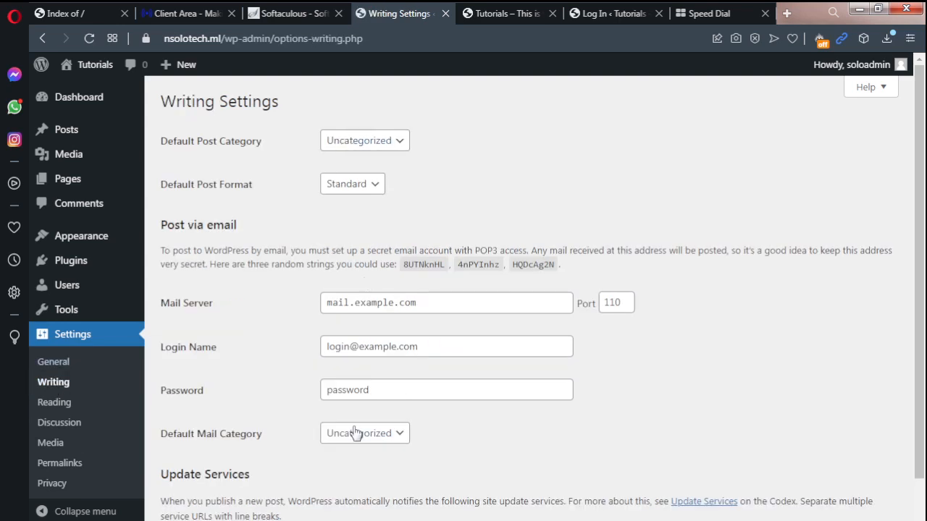
pyautogui.scroll(-1, 921, 189)
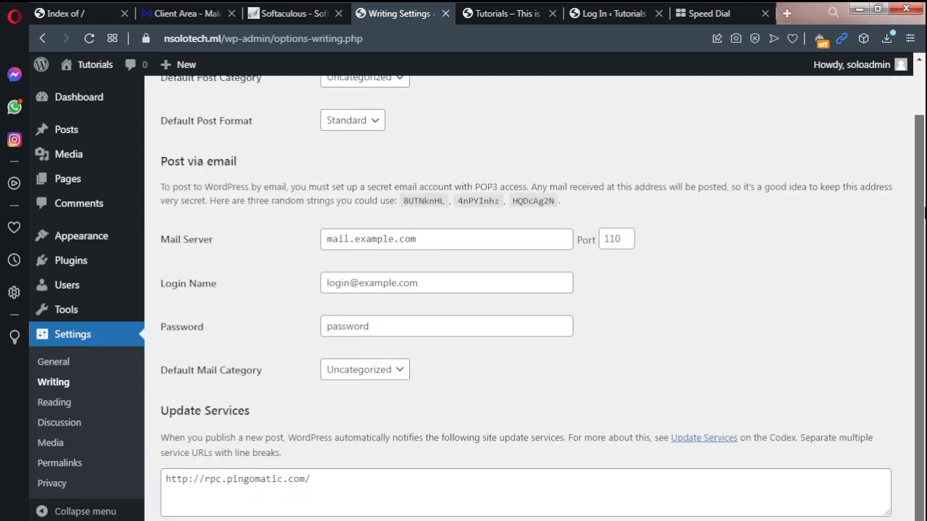
pyautogui.moveTo(924, 210); pyautogui.dragTo(924, 250)
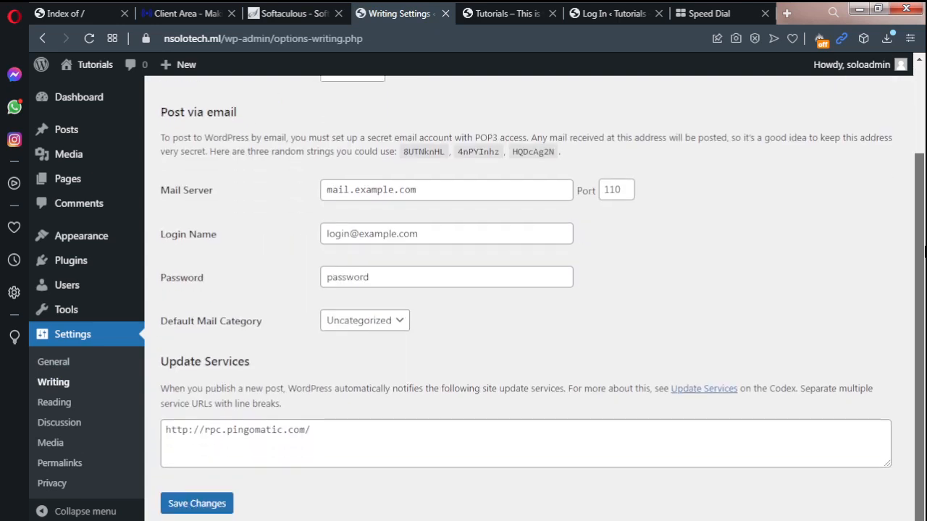
pyautogui.click(58, 407)
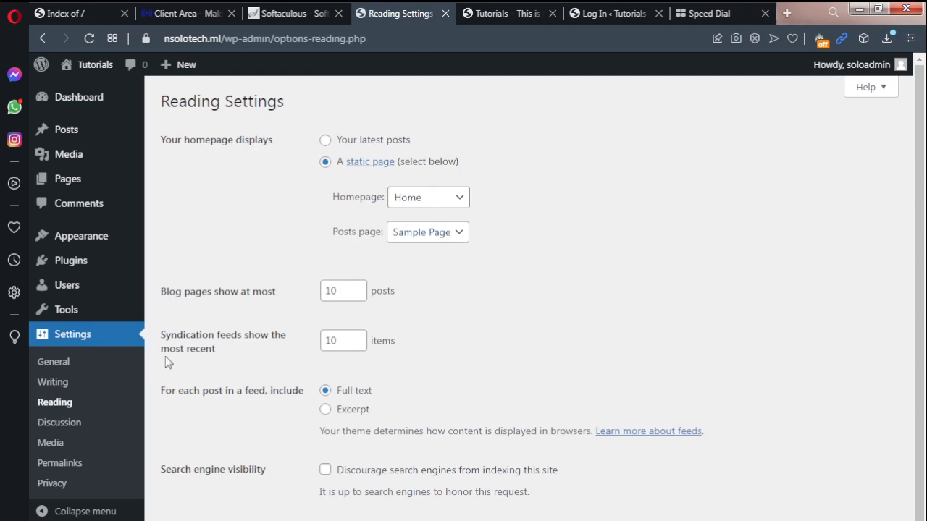
pyautogui.click(65, 428)
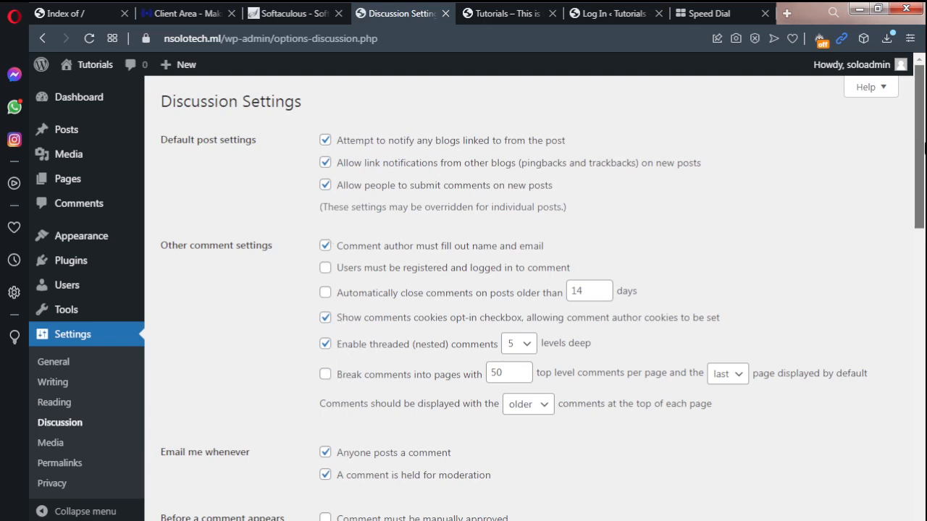
pyautogui.moveTo(924, 148); pyautogui.dragTo(144, 396)
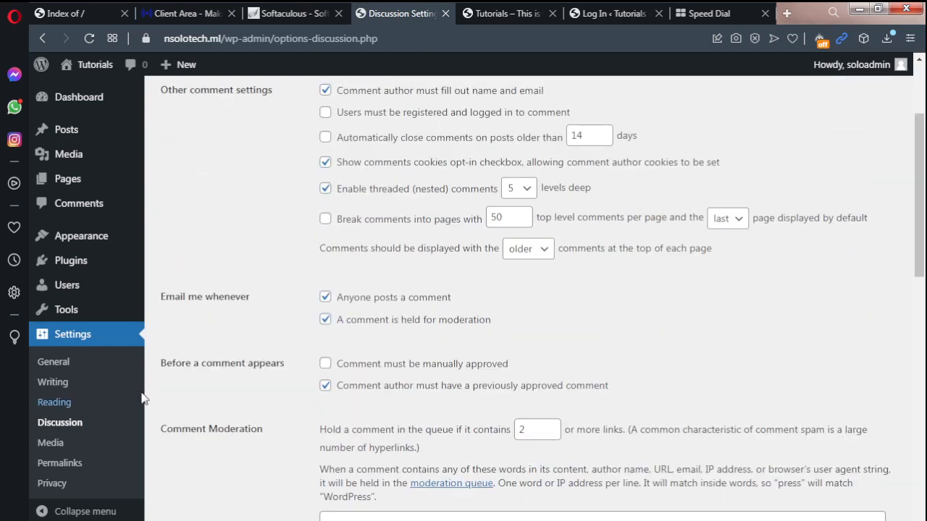
# Step: Set the site's permalink structure to Post name and save the changes
pyautogui.click(64, 471)
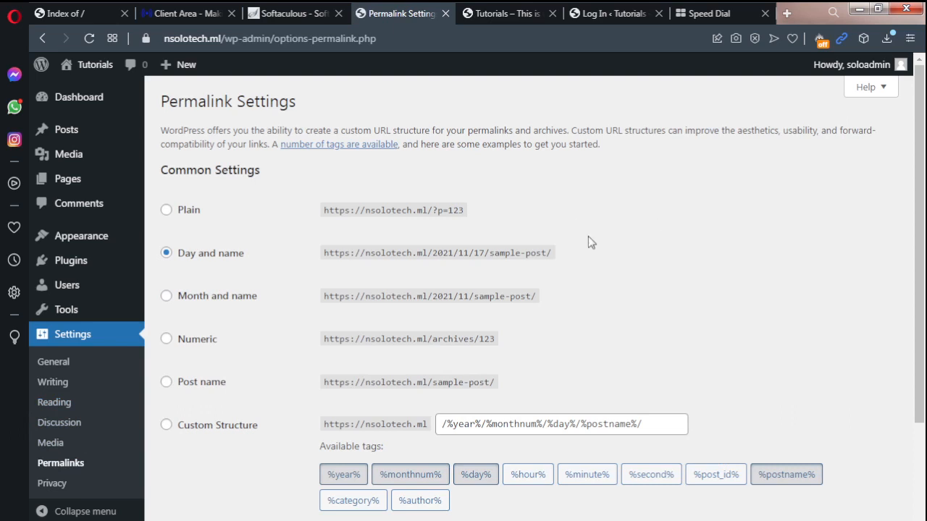
pyautogui.scroll(-1, 911, 209)
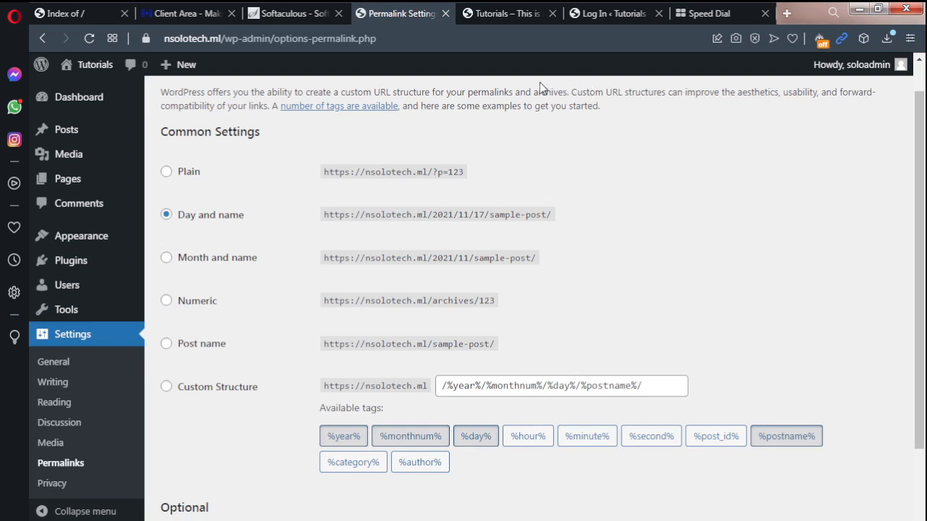
pyautogui.click(167, 349)
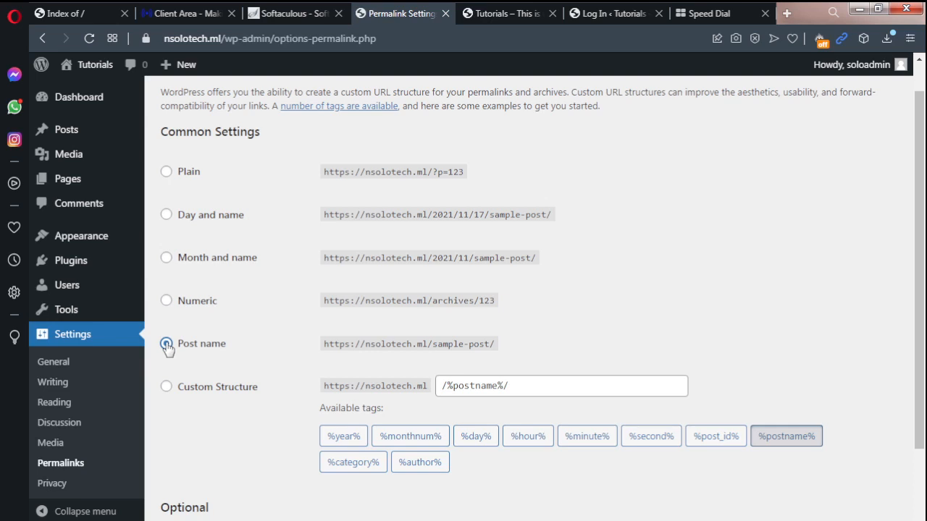
pyautogui.scroll(-2, 637, 395)
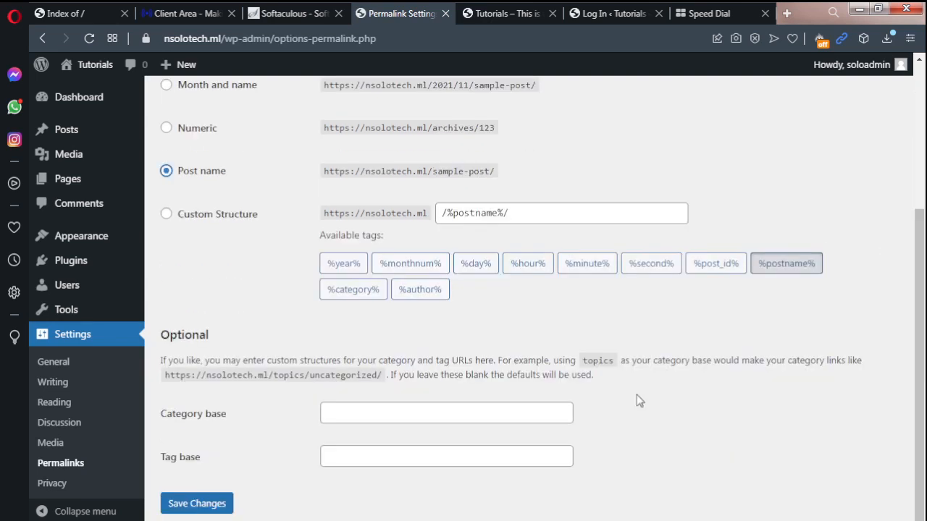
pyautogui.click(200, 512)
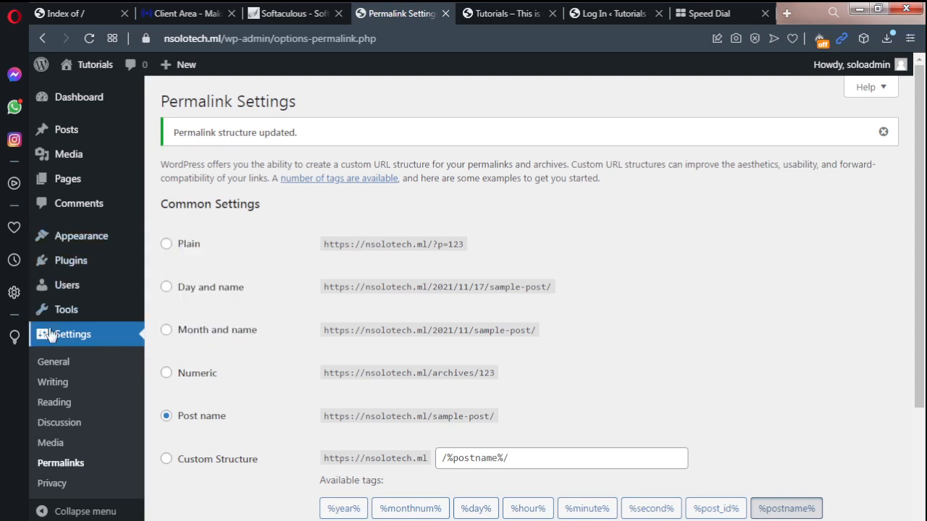
# Step: Try out the alternative admin color schemes in the user profile, from Light to Ocean, and return to Default
pyautogui.moveTo(71, 291)
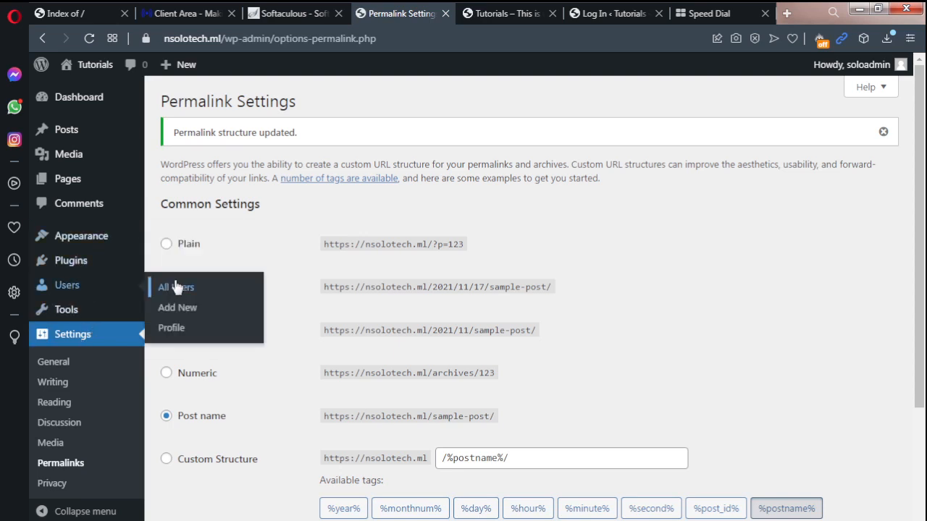
pyautogui.click(180, 330)
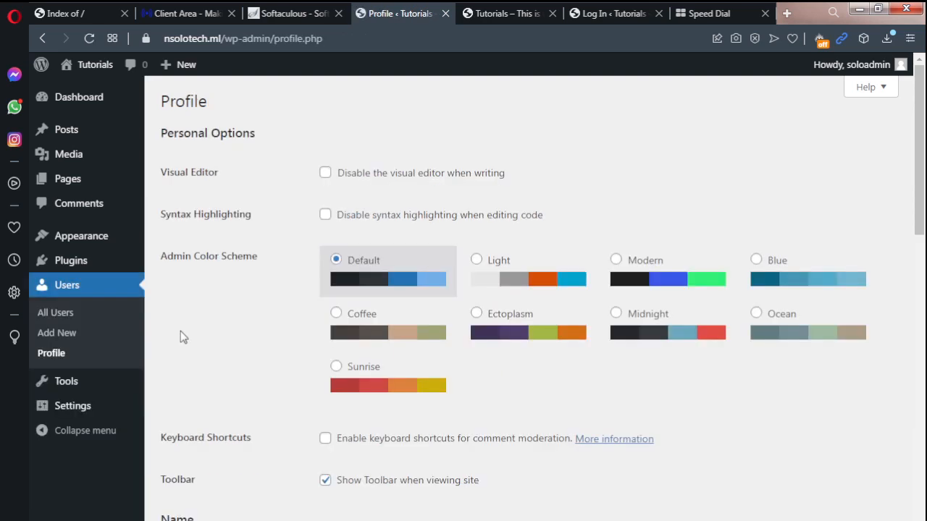
pyautogui.click(476, 262)
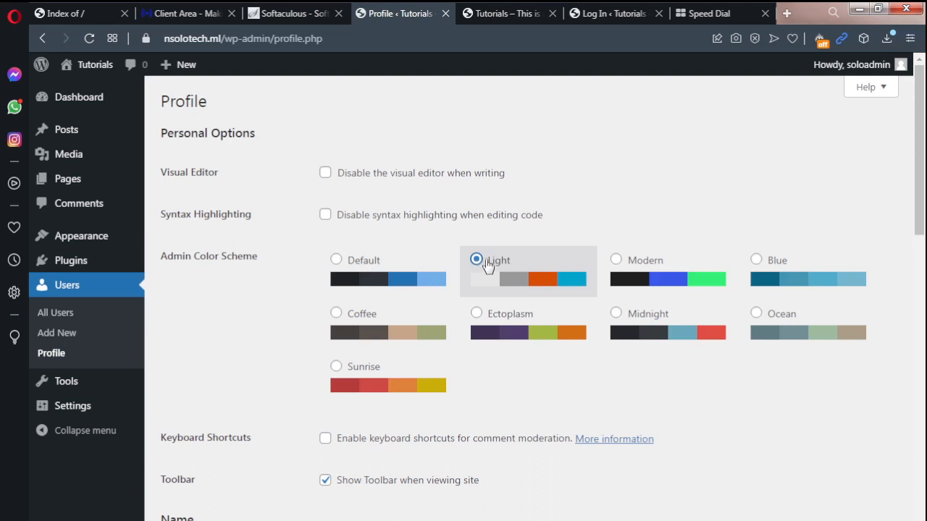
pyautogui.click(616, 262)
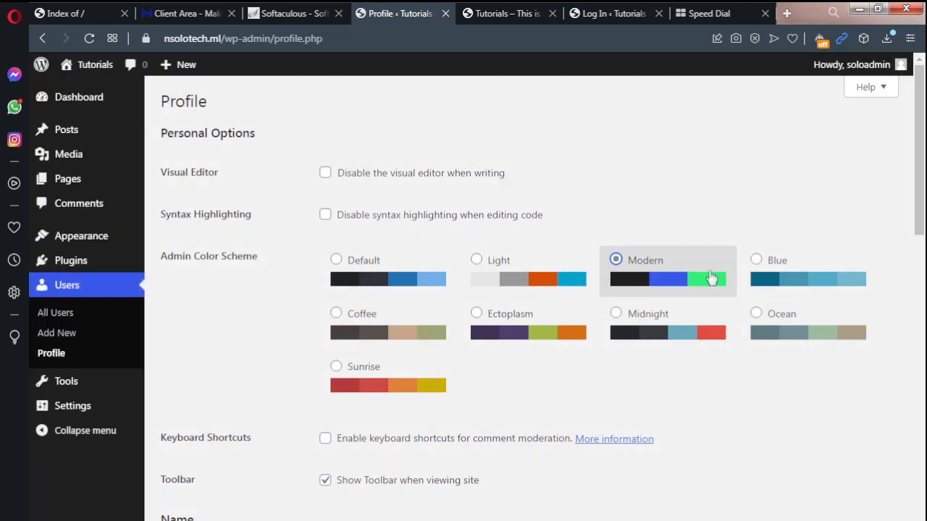
pyautogui.click(759, 262)
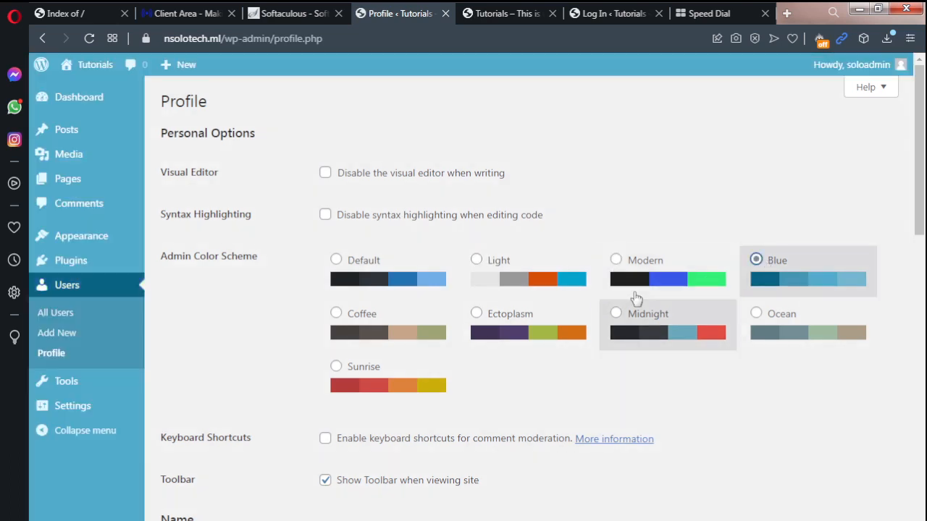
pyautogui.click(336, 314)
pyautogui.click(476, 314)
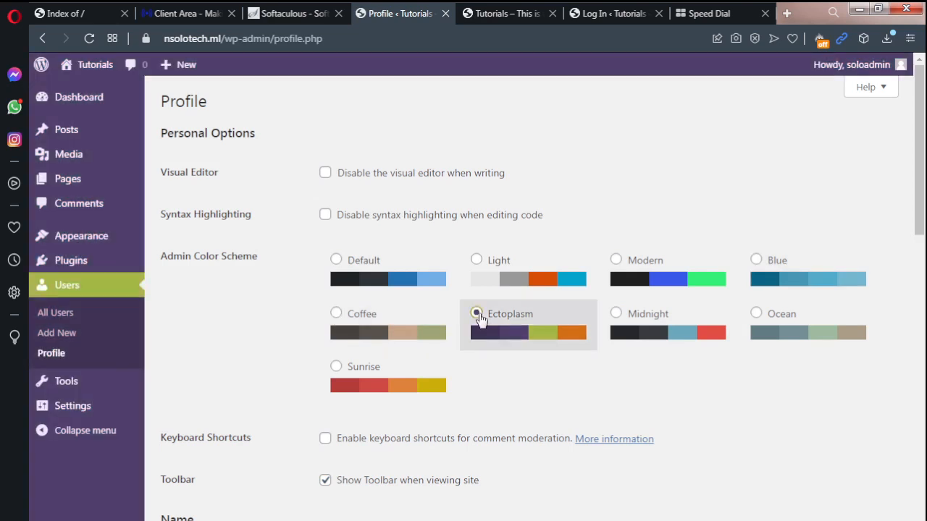
pyautogui.click(370, 366)
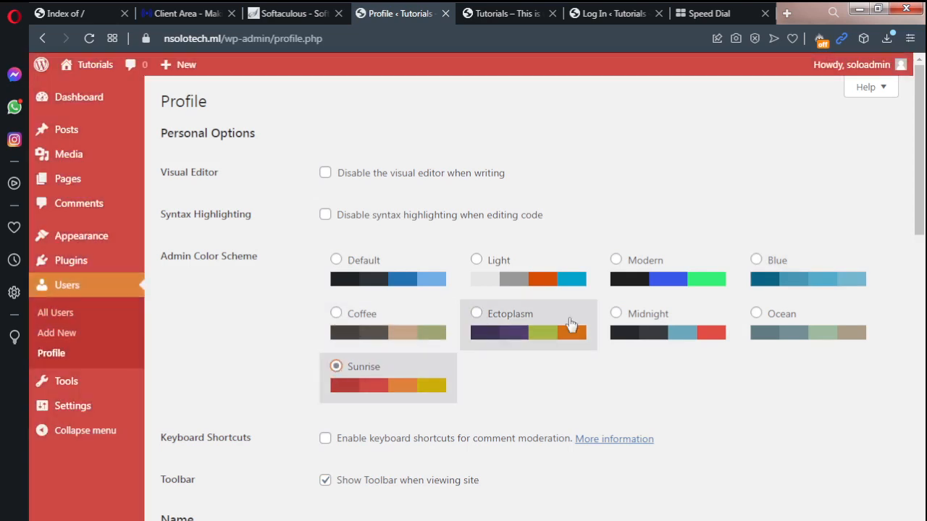
pyautogui.click(616, 315)
pyautogui.click(772, 318)
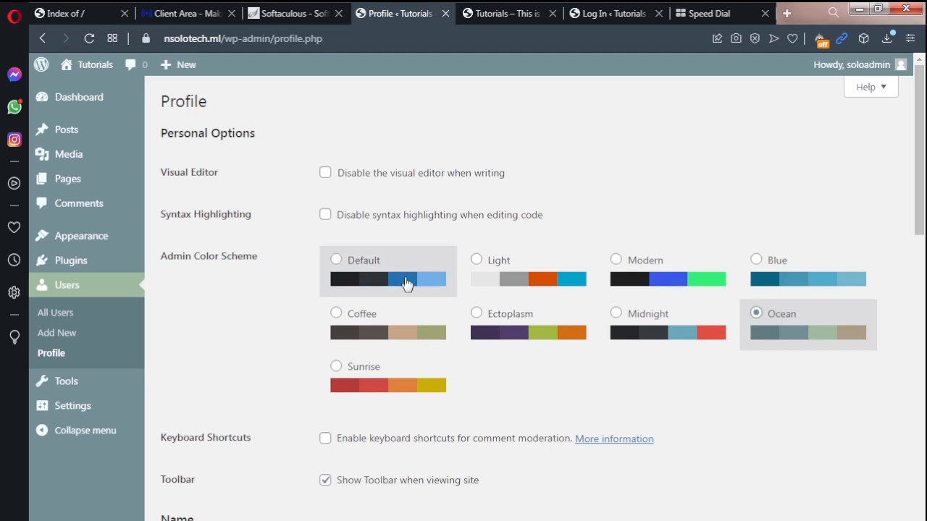
pyautogui.click(336, 262)
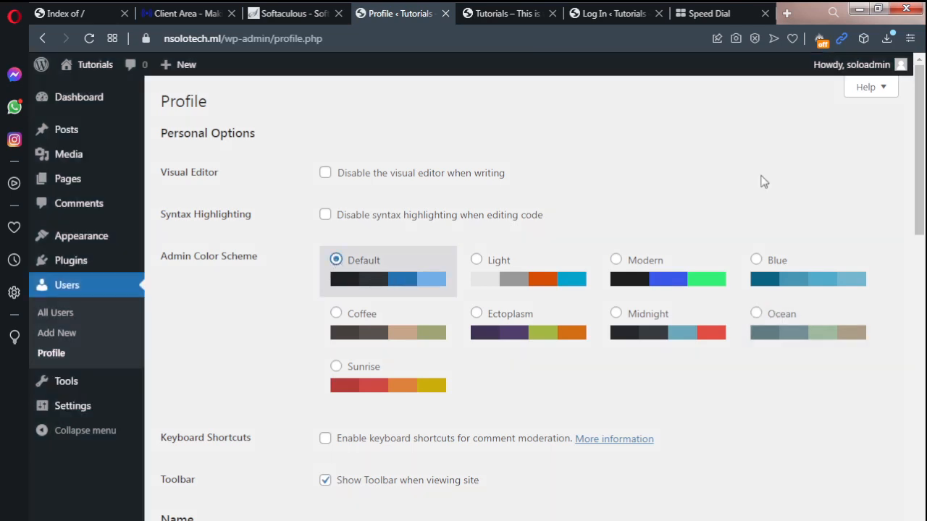
# Step: Review the profile's name, contact, biographical, password and application password sections
pyautogui.moveTo(921, 180); pyautogui.dragTo(924, 343)
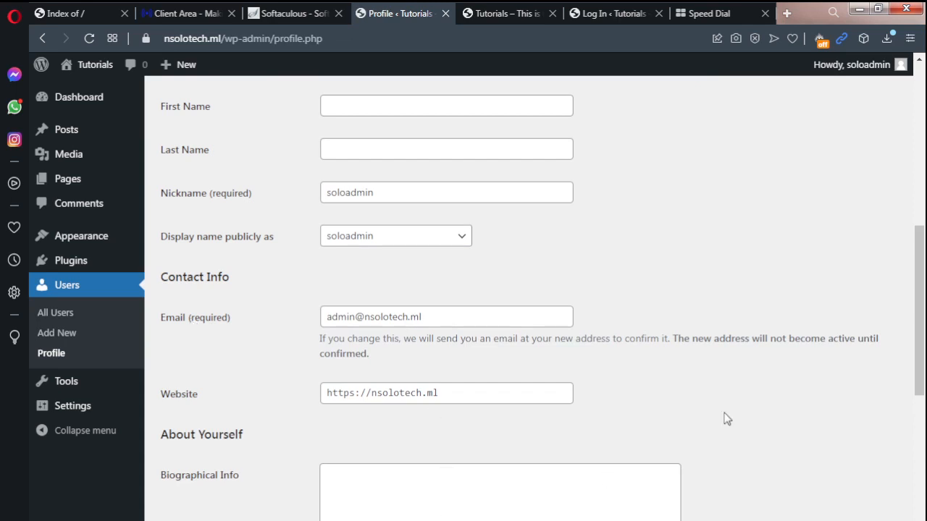
pyautogui.moveTo(919, 322); pyautogui.dragTo(676, 282)
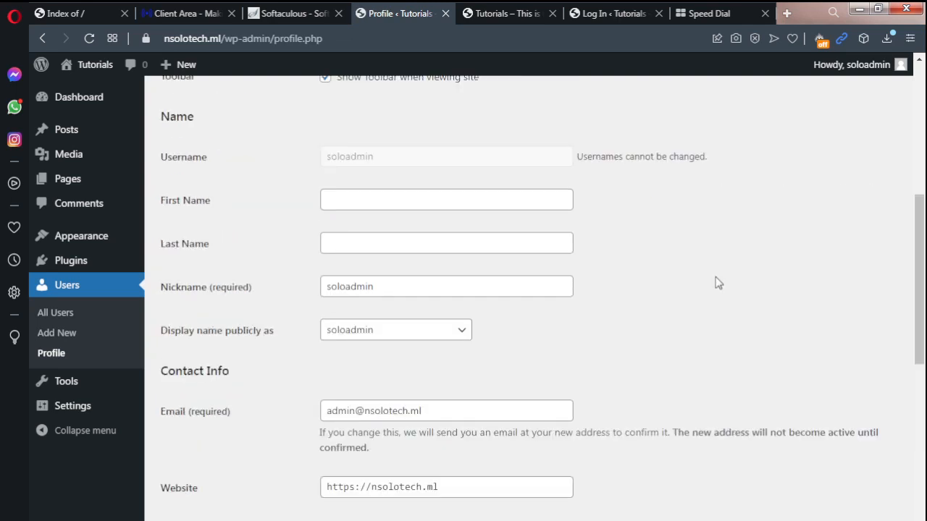
pyautogui.moveTo(920, 286); pyautogui.dragTo(925, 478)
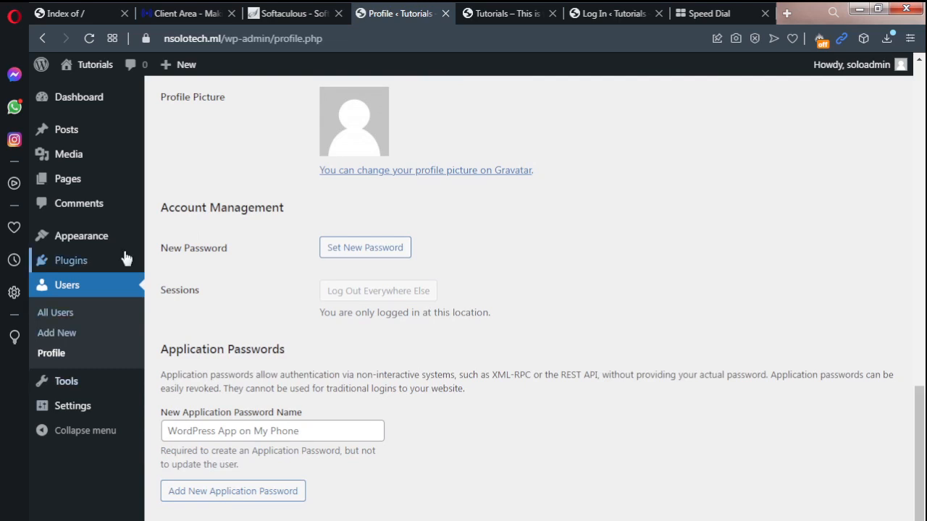
# Step: View the site's comments list and the list of all posts
pyautogui.click(84, 202)
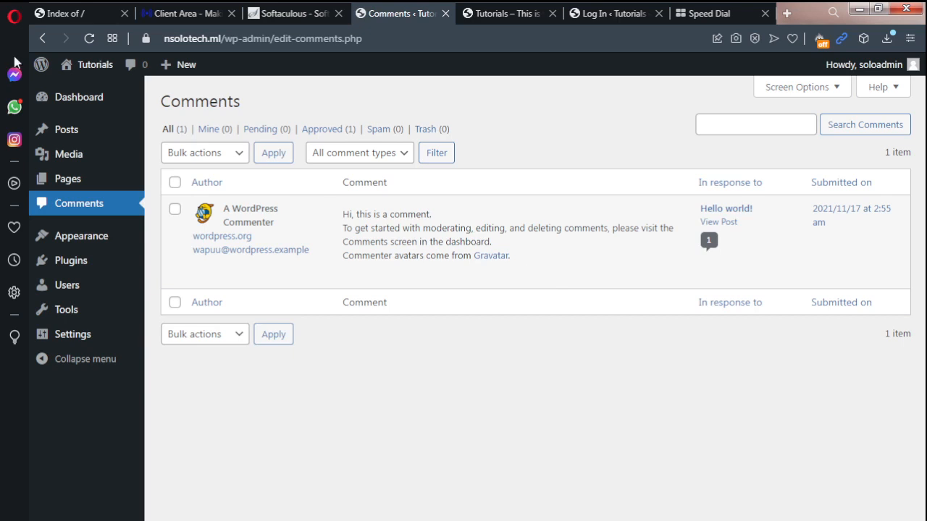
pyautogui.moveTo(73, 134)
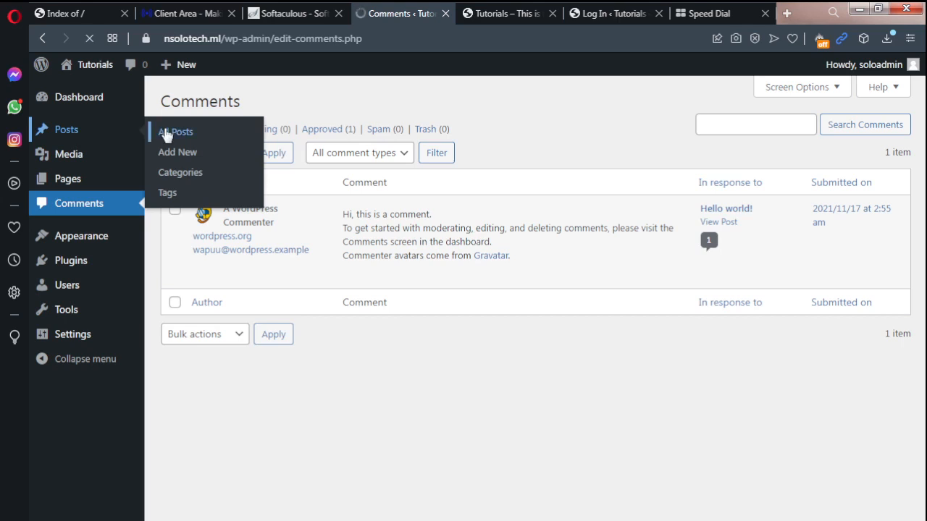
pyautogui.click(165, 133)
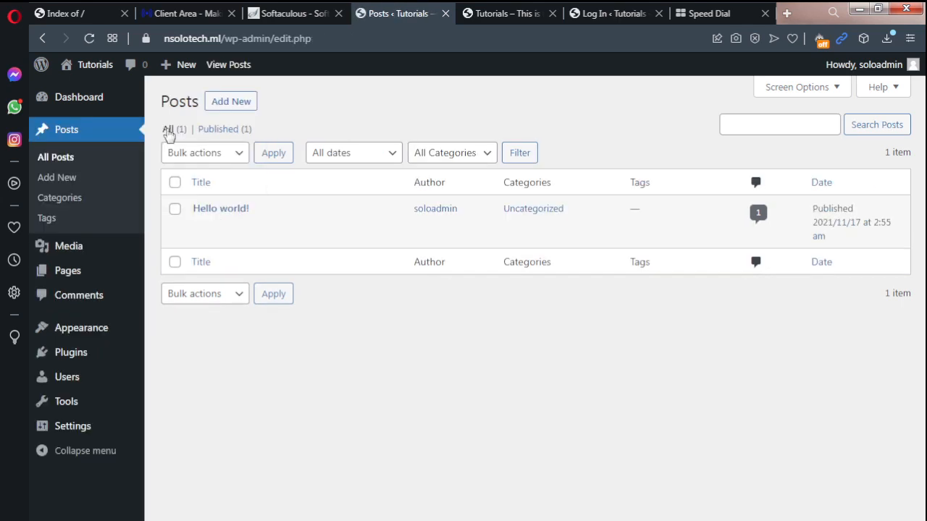
pyautogui.moveTo(248, 228)
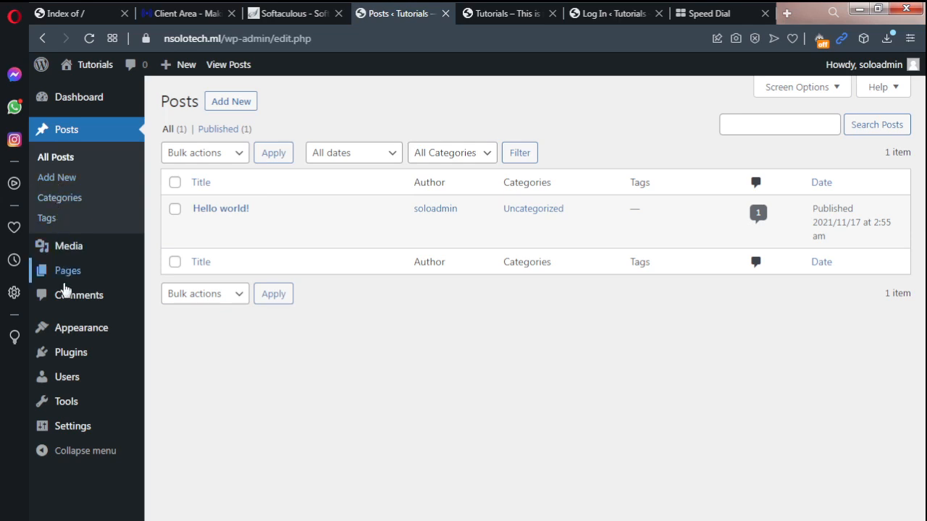
# Step: Collapse the admin navigation menu and expand it again
pyautogui.click(77, 452)
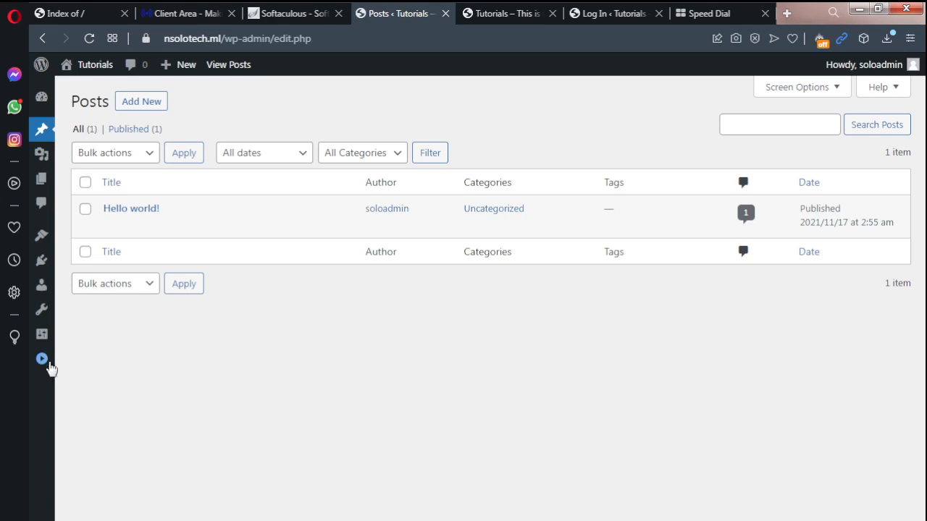
pyautogui.click(45, 360)
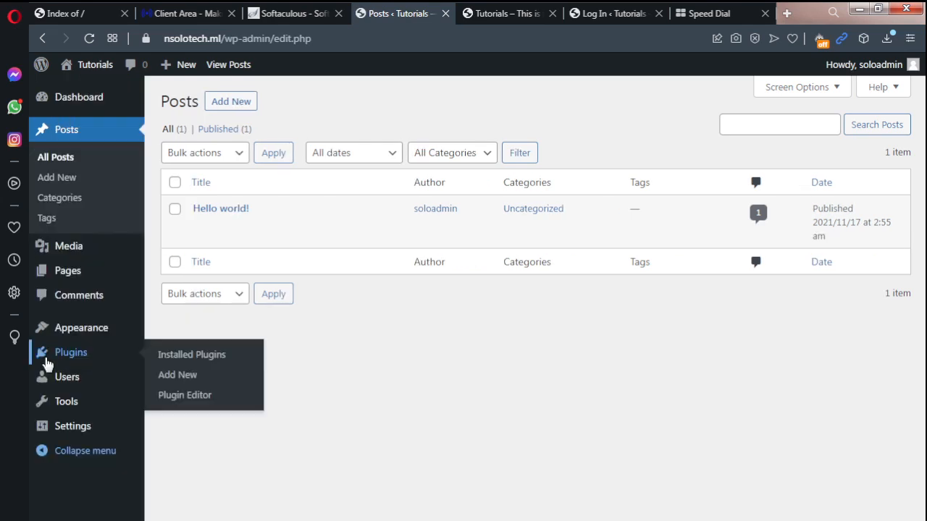